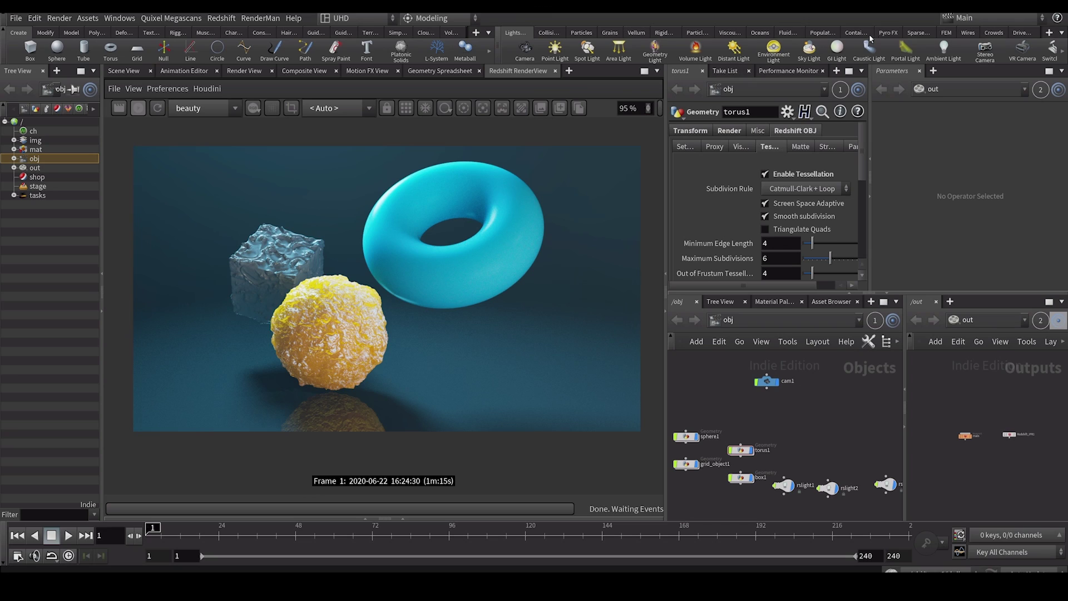
- Add a new take under Main in the take list
{"action": "left_click", "coordinate": [964, 18]}
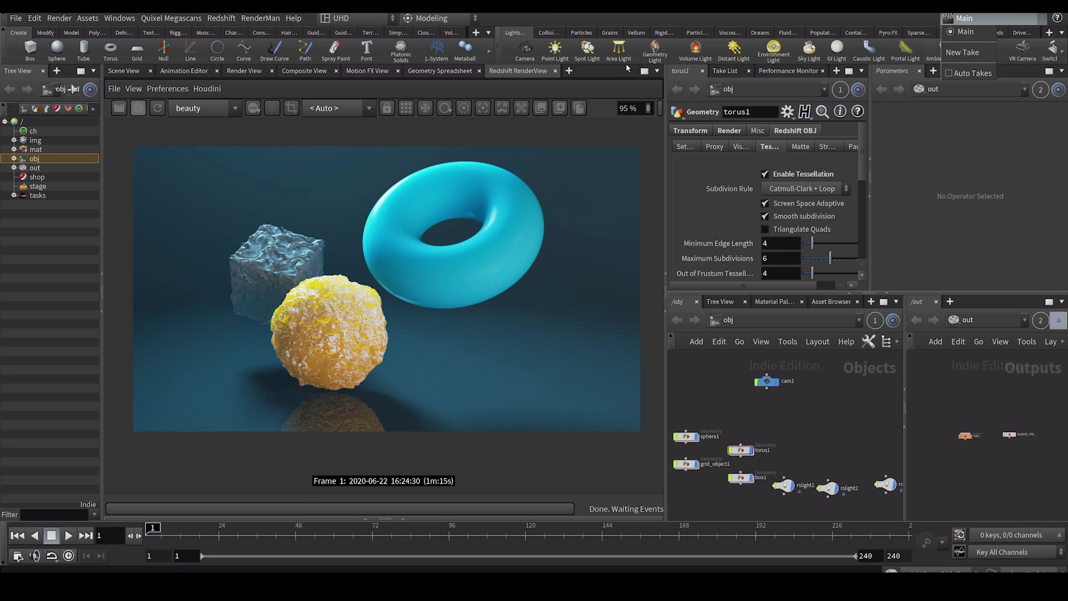
{"action": "left_click", "coordinate": [721, 72]}
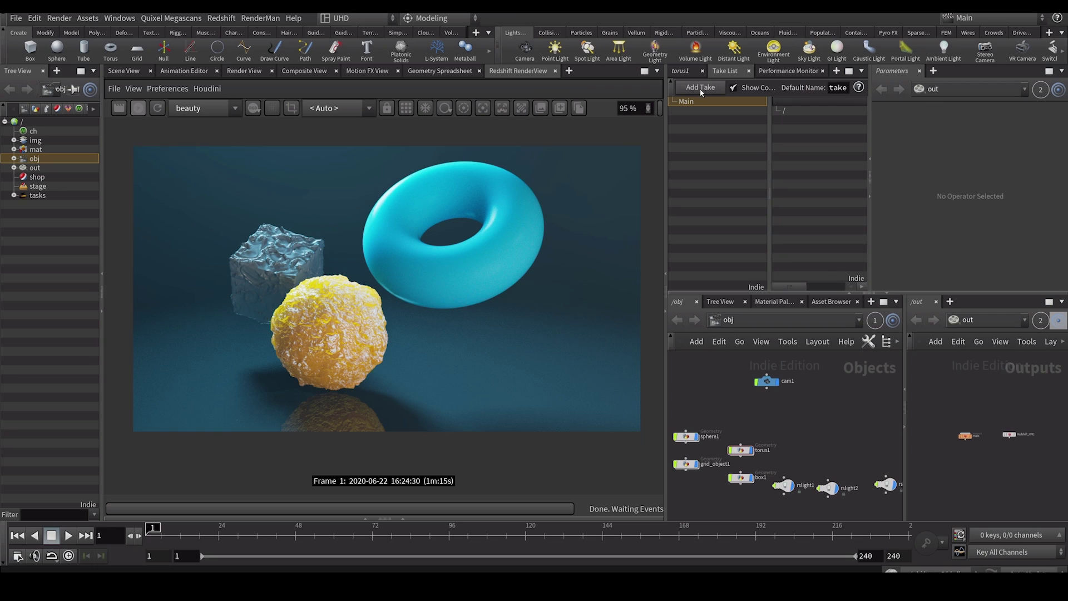
{"action": "left_click", "coordinate": [699, 88]}
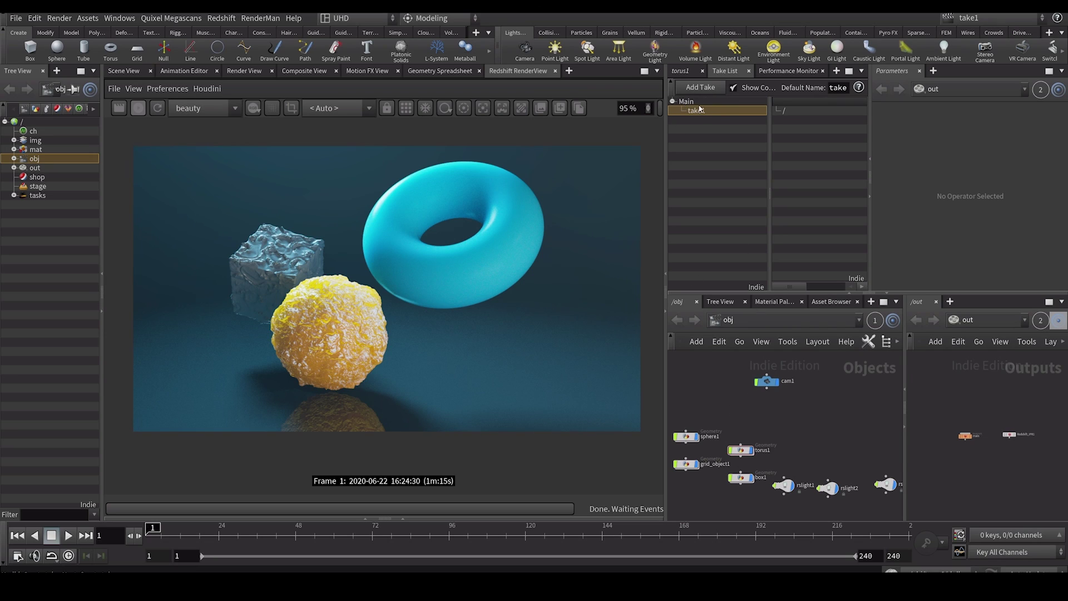
- Show torus1's parameters, widen the parameter and network panes, and frame all objects in the network
{"action": "left_click", "coordinate": [681, 75]}
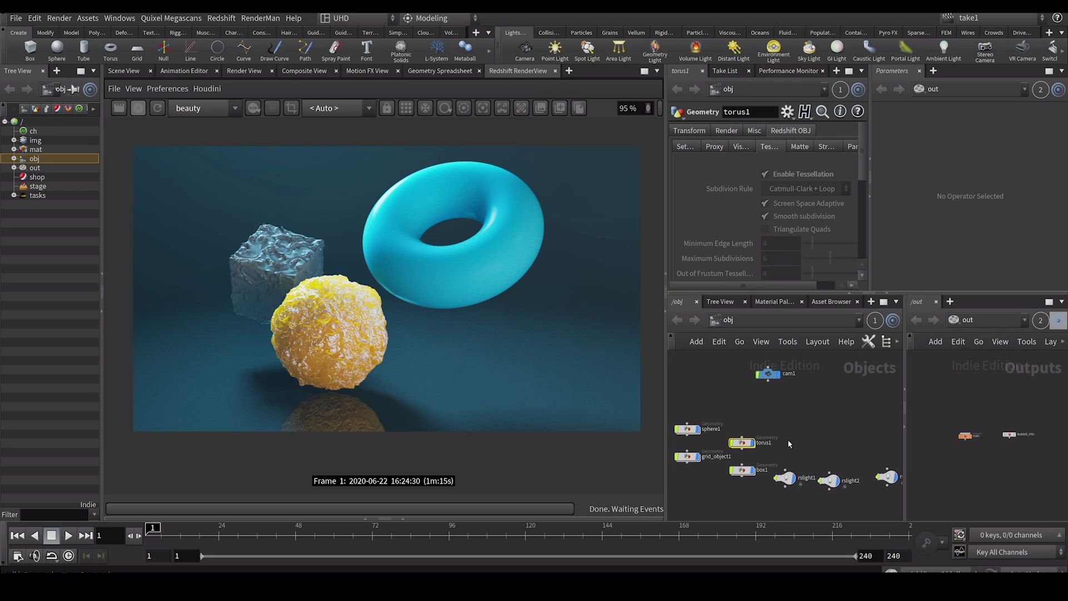
{"action": "scroll", "coordinate": [713, 197], "scroll_direction": "down", "scroll_amount": 5}
{"action": "scroll", "coordinate": [745, 199], "scroll_direction": "up", "scroll_amount": 5}
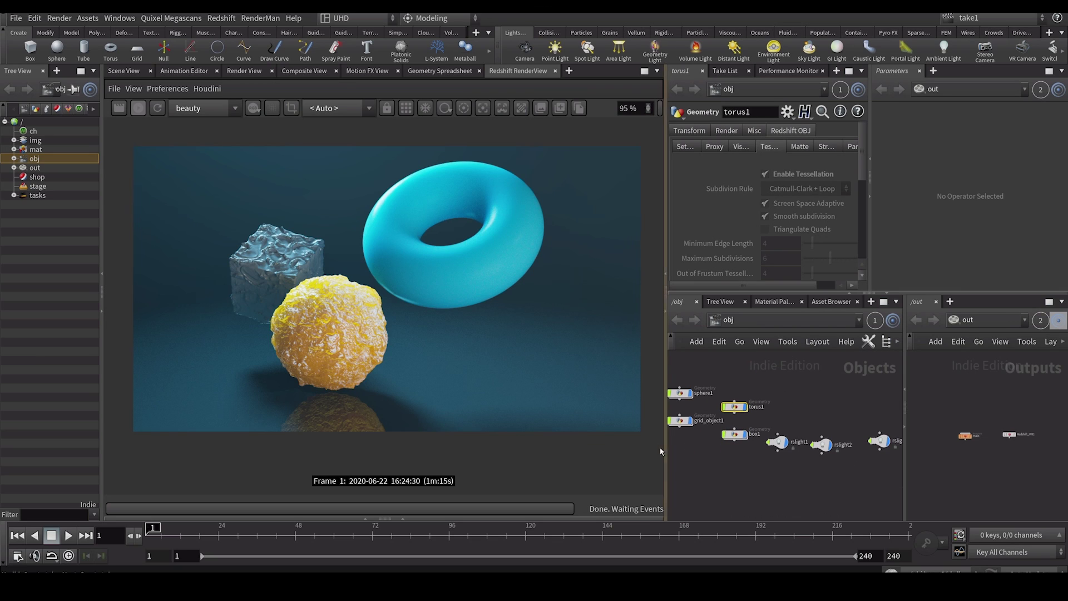
{"action": "left_click_drag", "start_coordinate": [666, 455], "coordinate": [597, 460]}
{"action": "key", "text": "h"}
{"action": "middle_click_drag", "start_coordinate": [716, 456], "coordinate": [695, 466]}
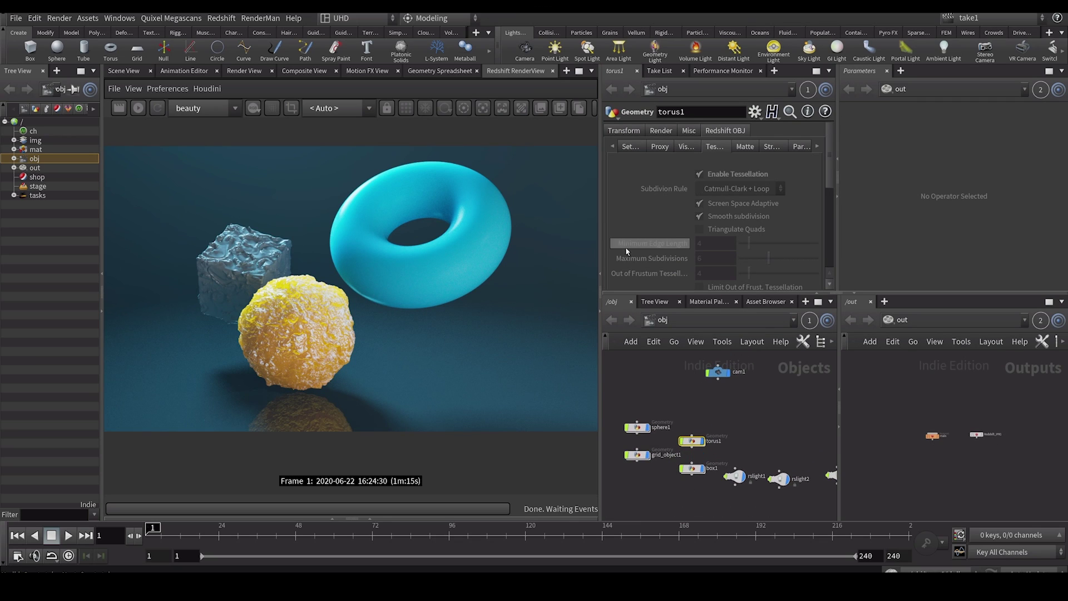
- Include torus1's Uniform Scale in take1 and reduce it to make the torus smaller
{"action": "left_click", "coordinate": [624, 131]}
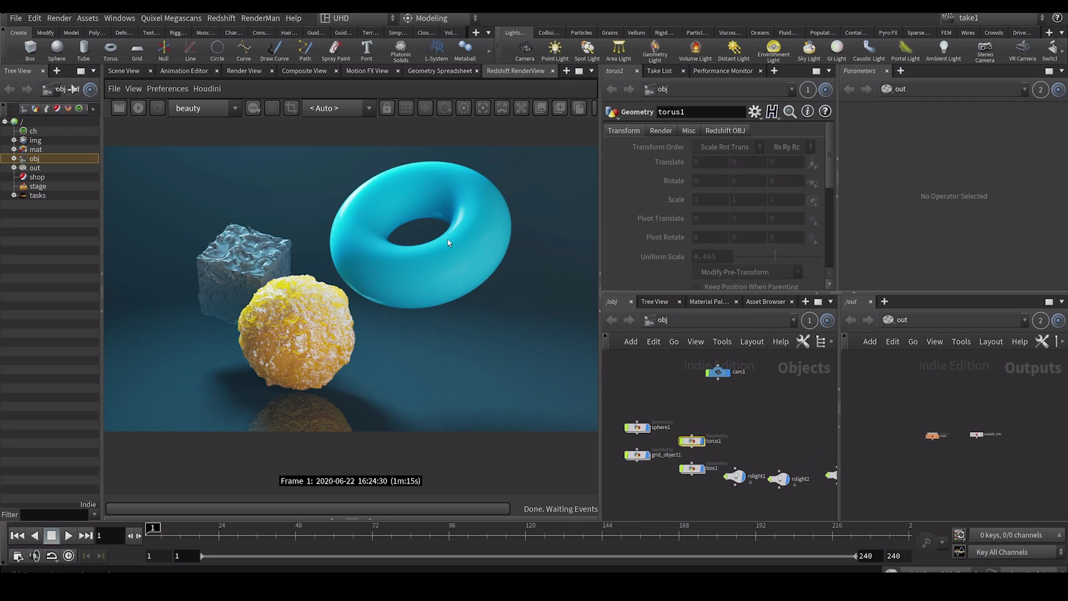
{"action": "scroll", "coordinate": [681, 234], "scroll_direction": "down", "scroll_amount": 3}
{"action": "scroll", "coordinate": [668, 231], "scroll_direction": "up", "scroll_amount": 3}
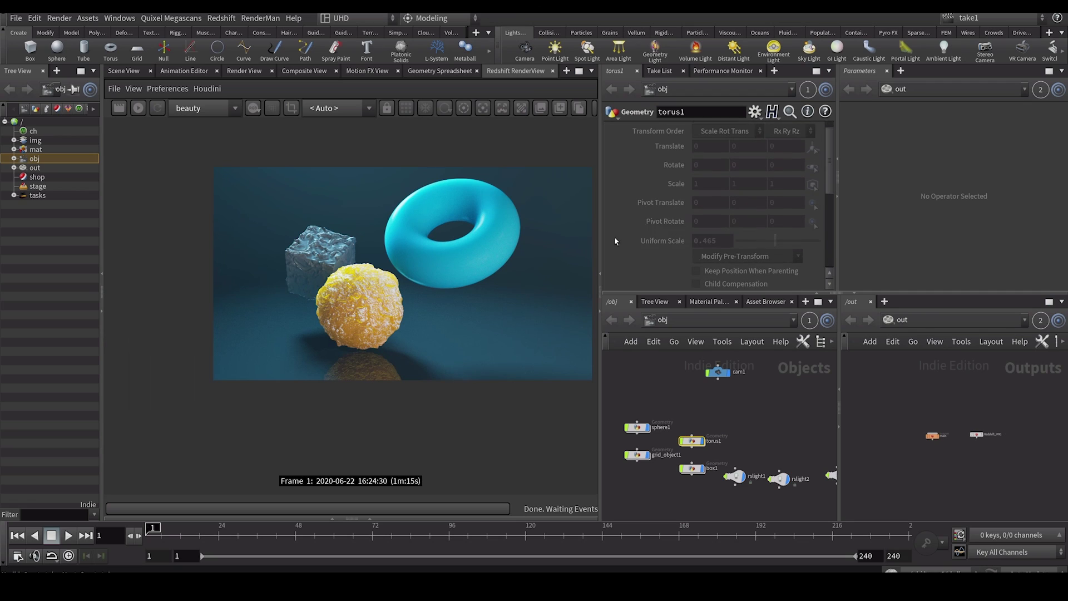
{"action": "right_click", "coordinate": [659, 244]}
{"action": "left_click", "coordinate": [677, 404]}
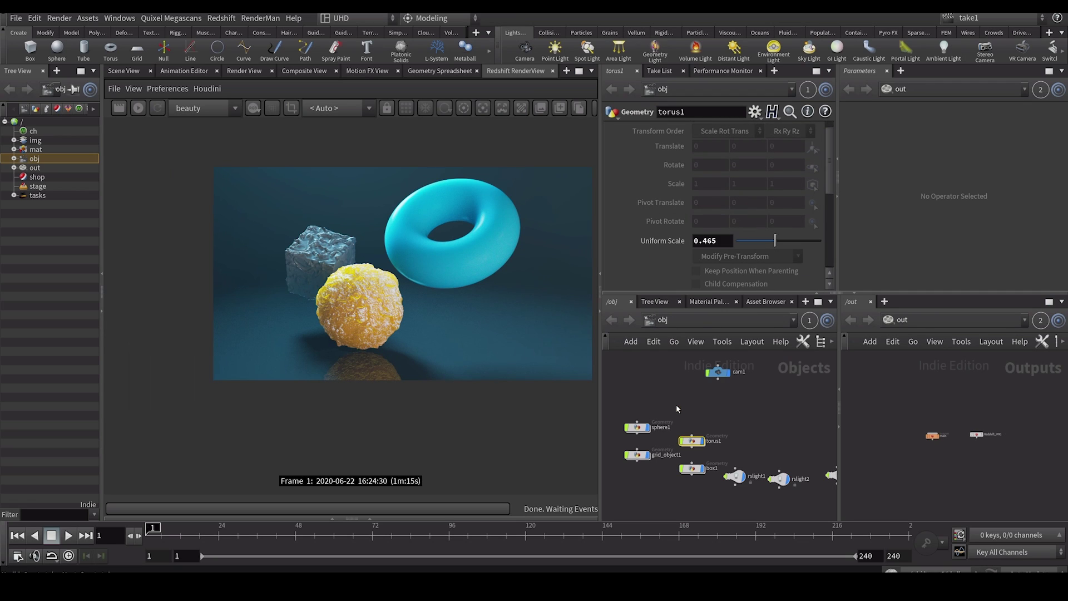
{"action": "left_click_drag", "start_coordinate": [767, 244], "coordinate": [758, 244]}
- Include the Mode parameter of rslight2 in take1 and set it to Color
{"action": "middle_click_drag", "start_coordinate": [784, 450], "coordinate": [700, 428]}
{"action": "left_click", "coordinate": [695, 457]}
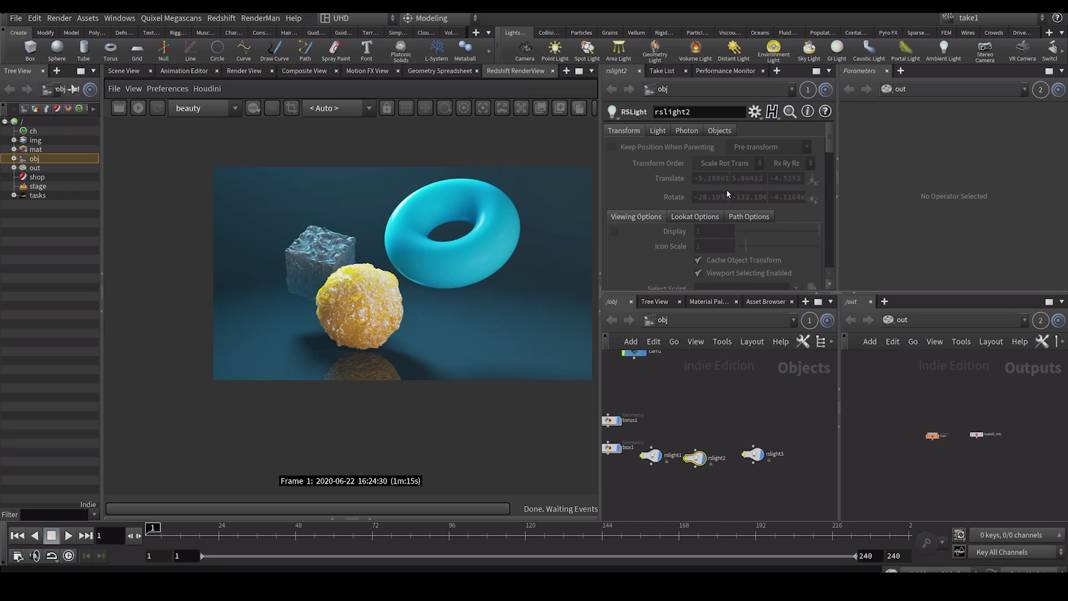
{"action": "left_click", "coordinate": [657, 130]}
{"action": "scroll", "coordinate": [740, 234], "scroll_direction": "down", "scroll_amount": 5}
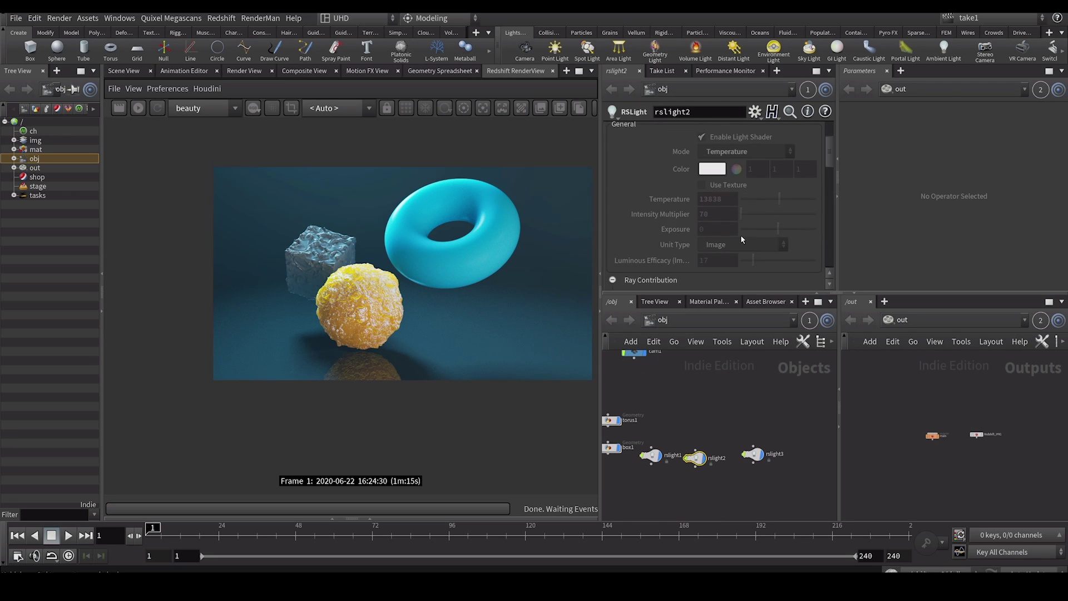
{"action": "scroll", "coordinate": [734, 222], "scroll_direction": "up", "scroll_amount": 2}
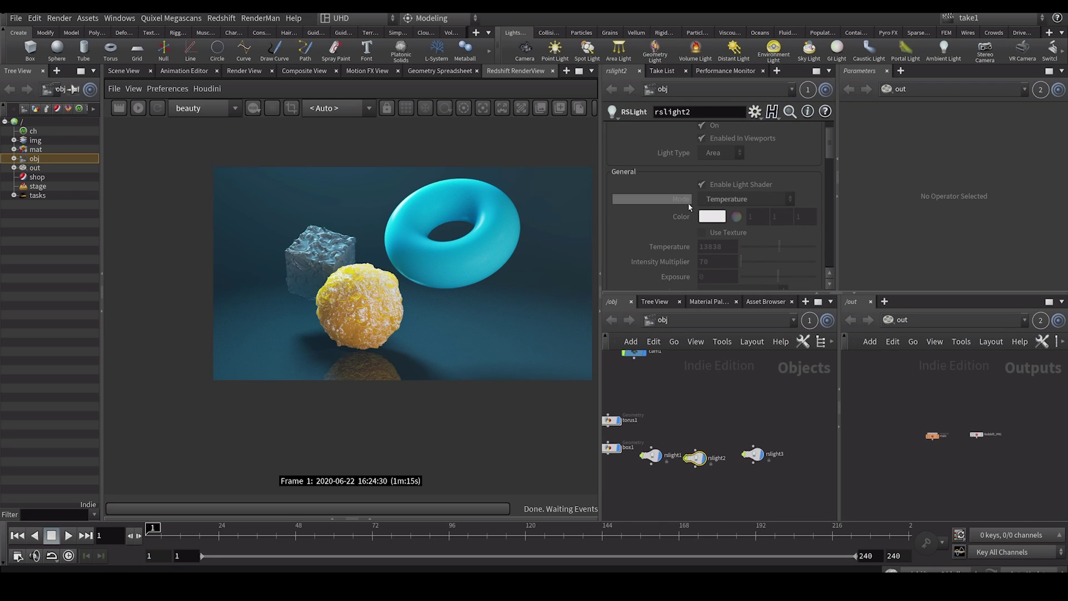
{"action": "right_click", "coordinate": [681, 217]}
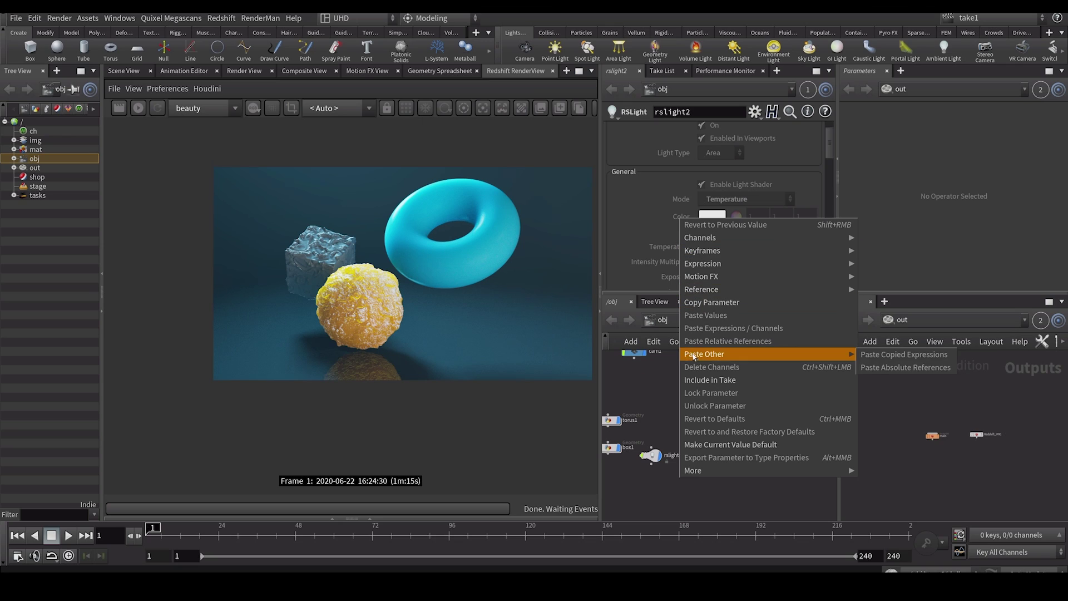
{"action": "left_click", "coordinate": [697, 382]}
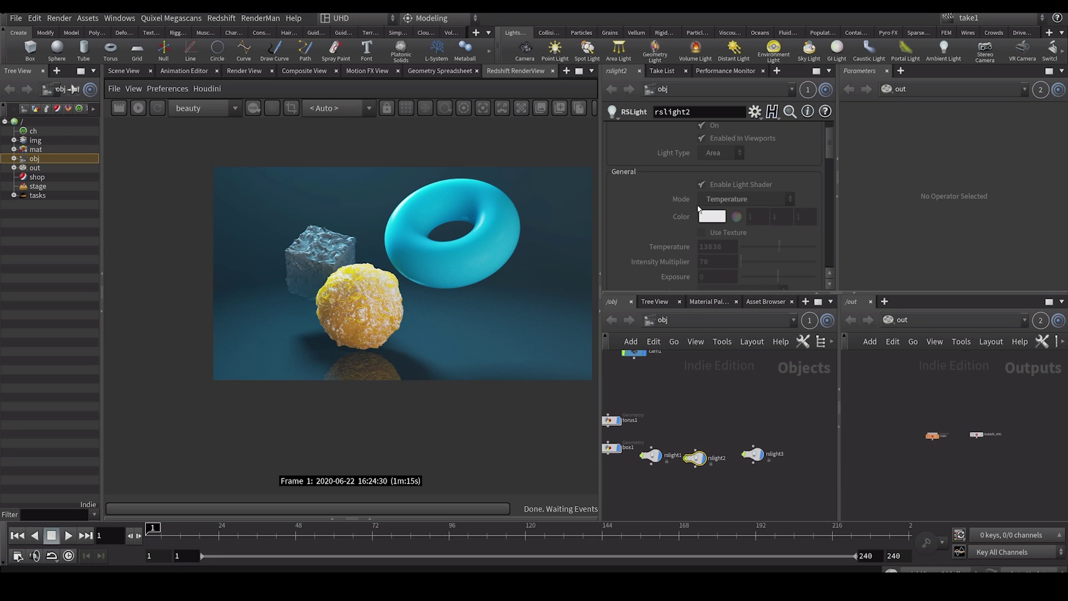
{"action": "right_click", "coordinate": [682, 207]}
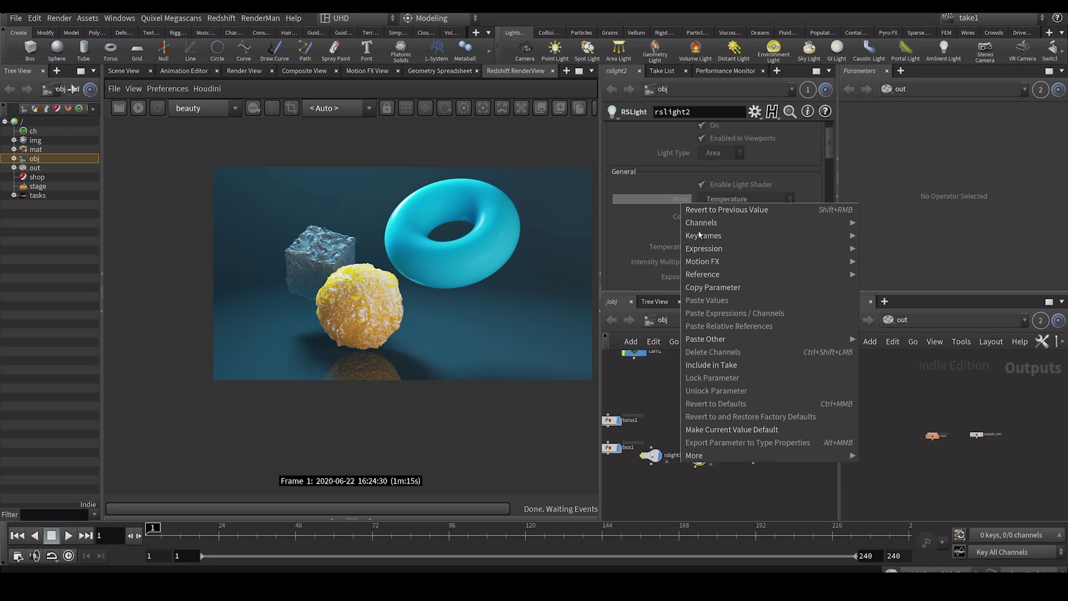
{"action": "left_click", "coordinate": [706, 362]}
{"action": "left_click", "coordinate": [714, 201]}
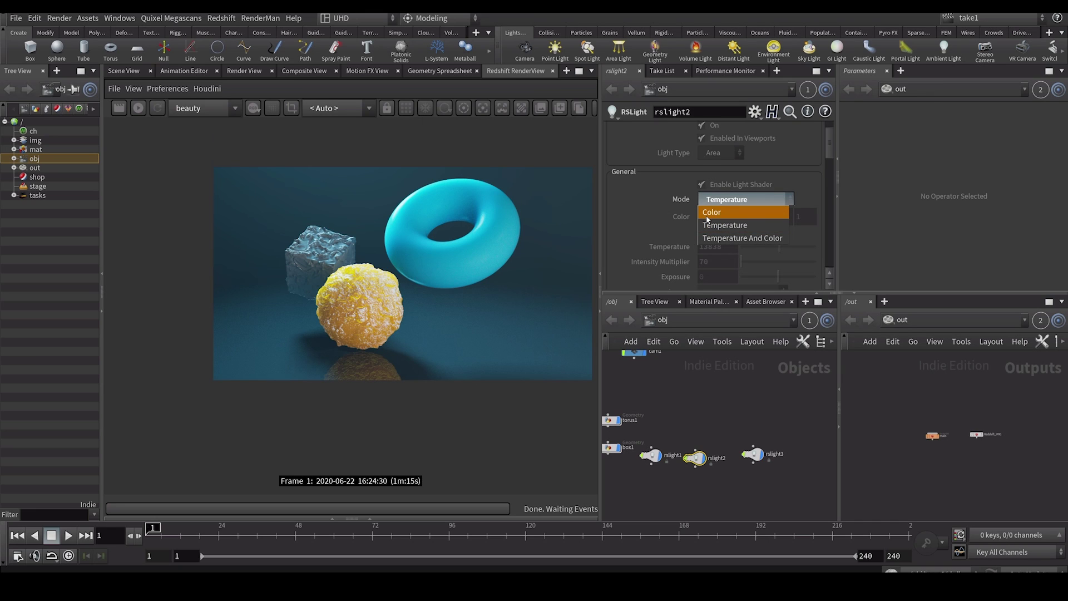
{"action": "left_click", "coordinate": [717, 212]}
- Include the Color parameter of rslight2 in take1 and set it to pure red (1, 0, 0)
{"action": "right_click", "coordinate": [684, 217]}
{"action": "left_click", "coordinate": [703, 349]}
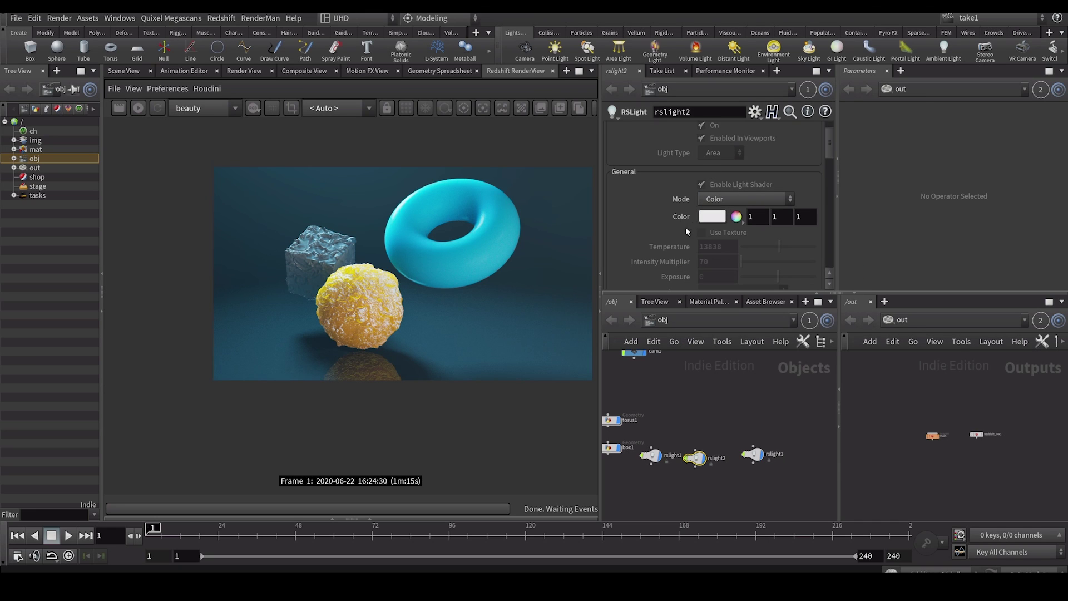
{"action": "left_click", "coordinate": [706, 219]}
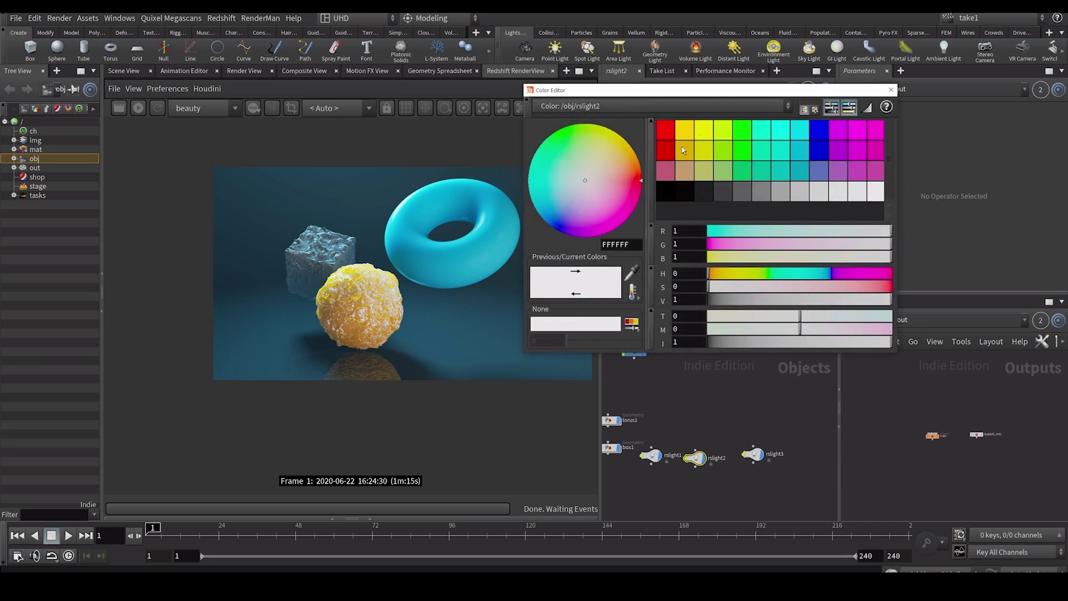
{"action": "left_click", "coordinate": [667, 137]}
{"action": "left_click", "coordinate": [891, 90]}
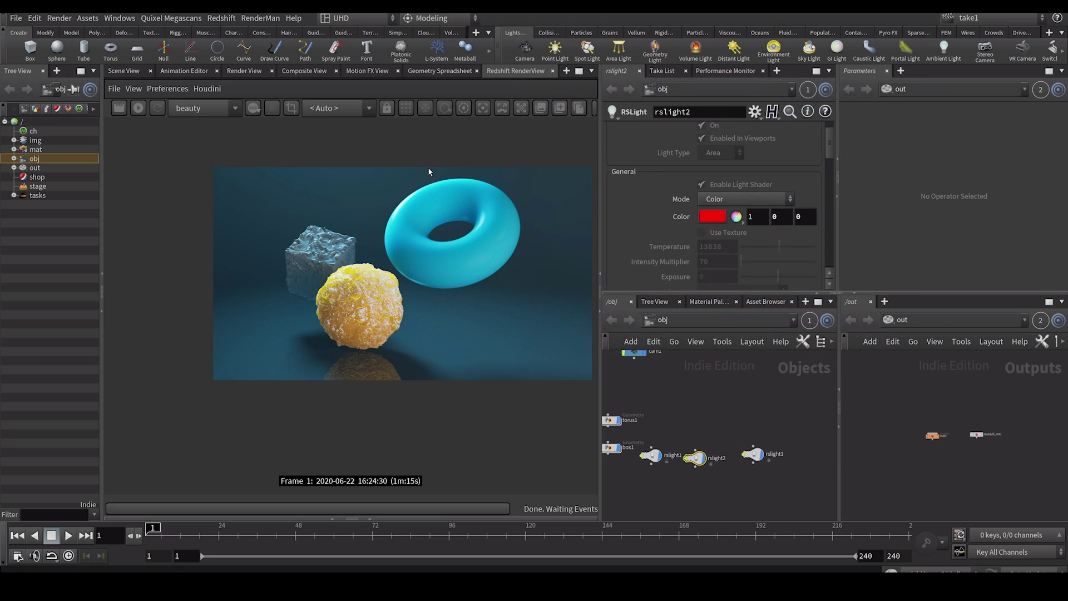
- Review take1's contents in the take list and run a short test render of the scene
{"action": "left_click", "coordinate": [662, 72]}
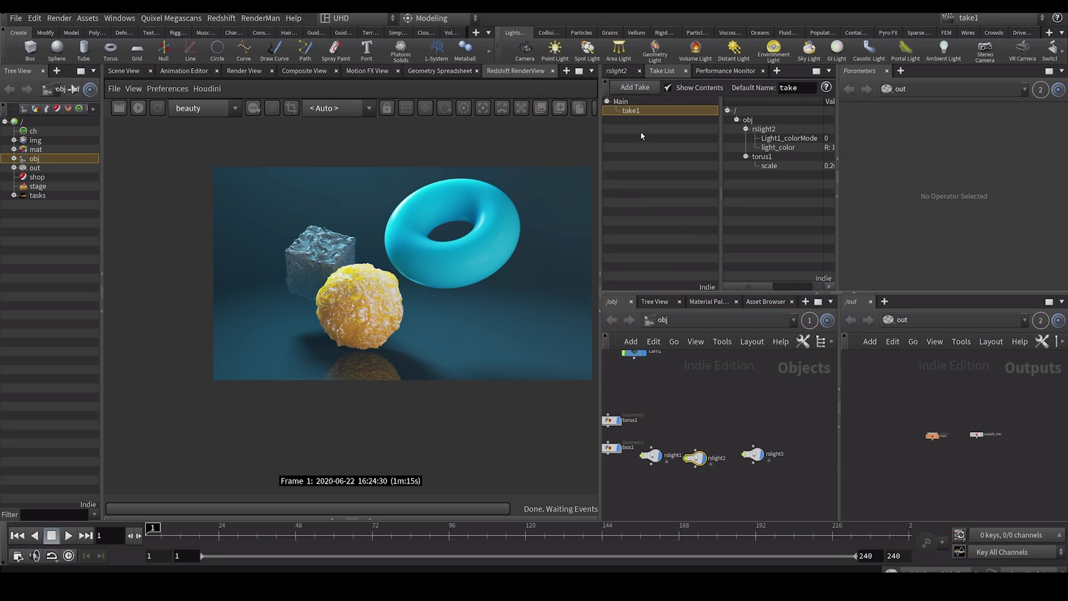
{"action": "left_click", "coordinate": [140, 108]}
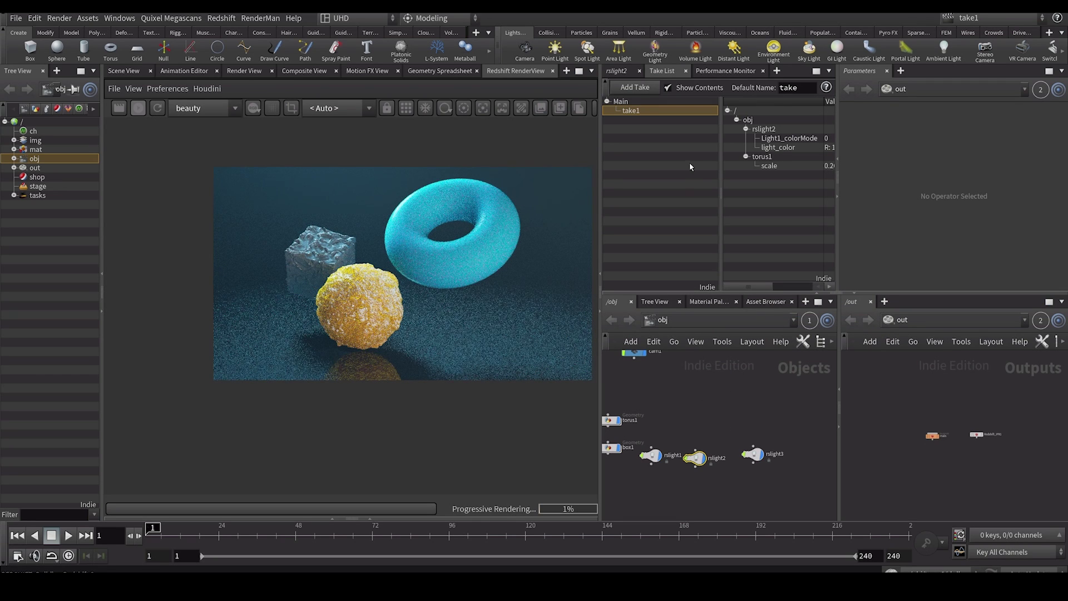
{"action": "left_click", "coordinate": [616, 71]}
{"action": "middle_click_drag", "start_coordinate": [681, 403], "coordinate": [708, 465]}
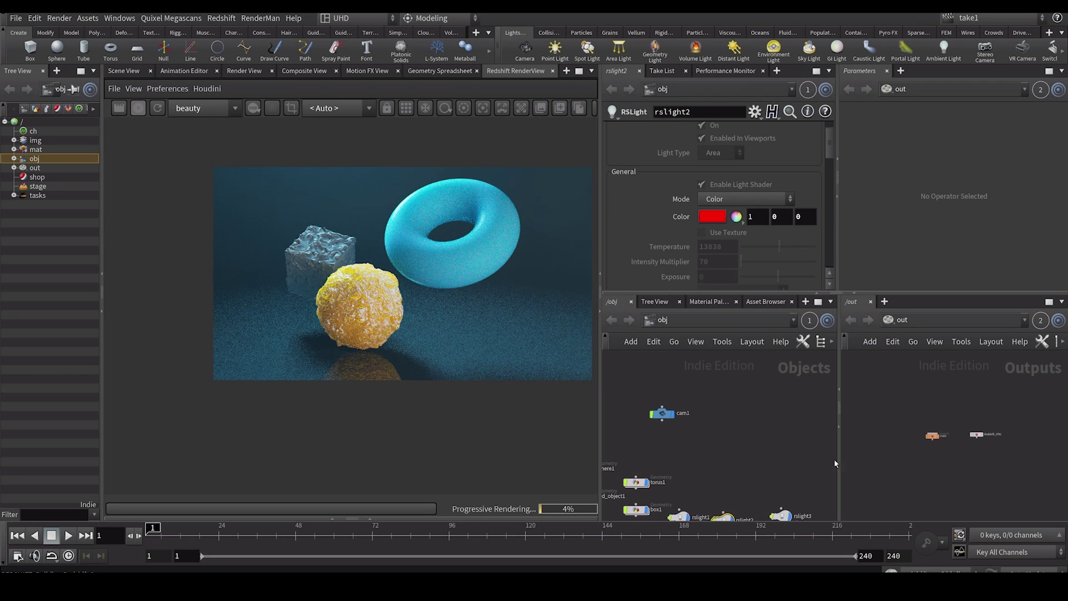
{"action": "middle_click_drag", "start_coordinate": [713, 416], "coordinate": [691, 334]}
{"action": "middle_click_drag", "start_coordinate": [779, 356], "coordinate": [793, 410]}
{"action": "scroll", "coordinate": [890, 406], "scroll_direction": "up", "scroll_amount": 3}
{"action": "middle_click_drag", "start_coordinate": [953, 434], "coordinate": [834, 342]}
{"action": "left_click", "coordinate": [143, 109]}
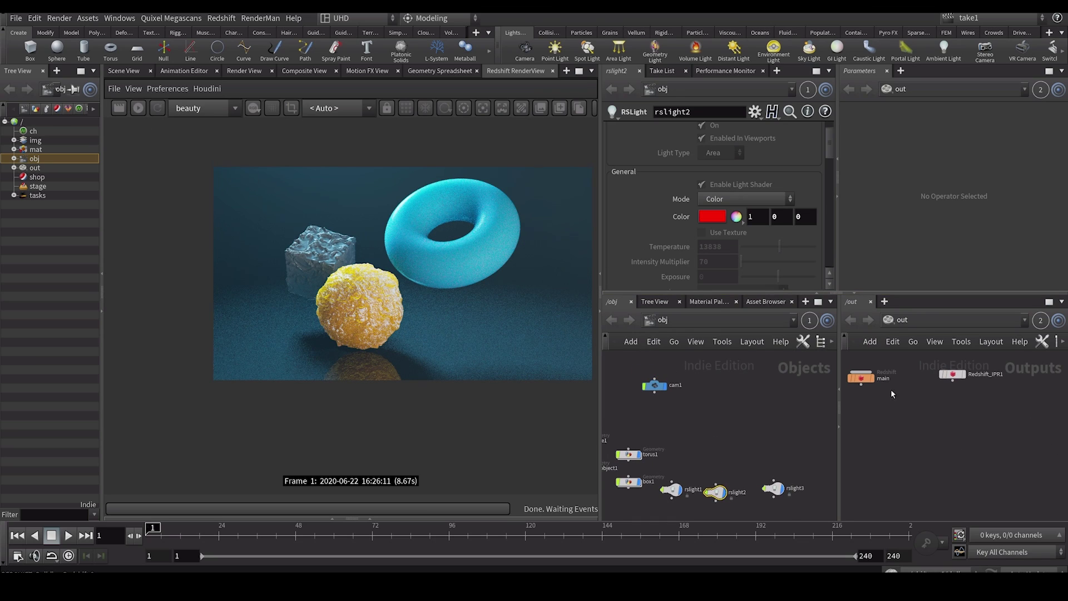
- Make Main the current take and set the main Redshift output to render with take1
{"action": "left_click", "coordinate": [876, 404]}
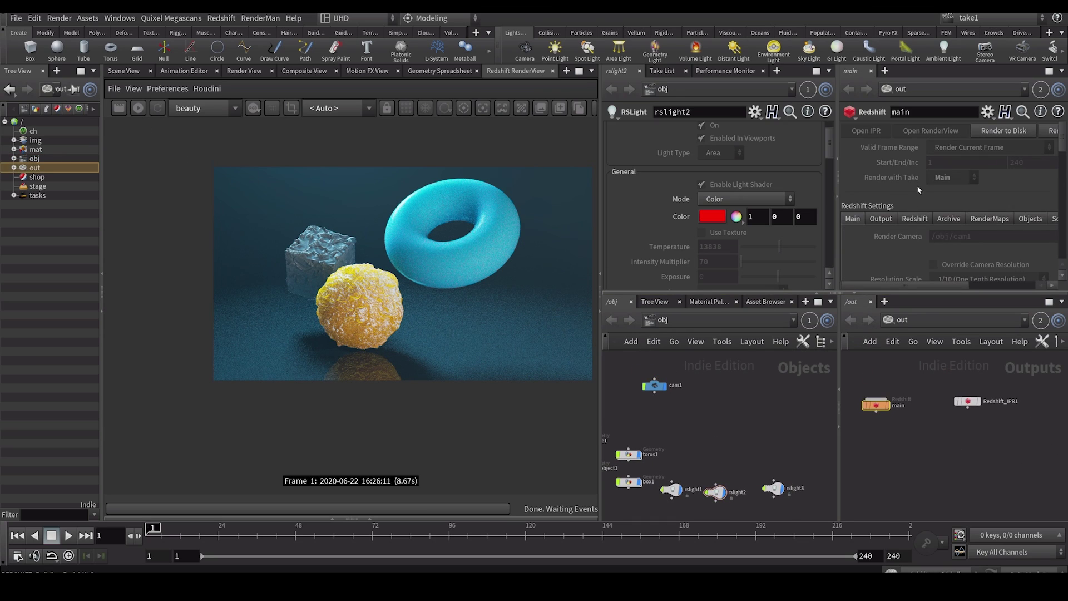
{"action": "left_click", "coordinate": [660, 71]}
{"action": "left_click", "coordinate": [627, 102]}
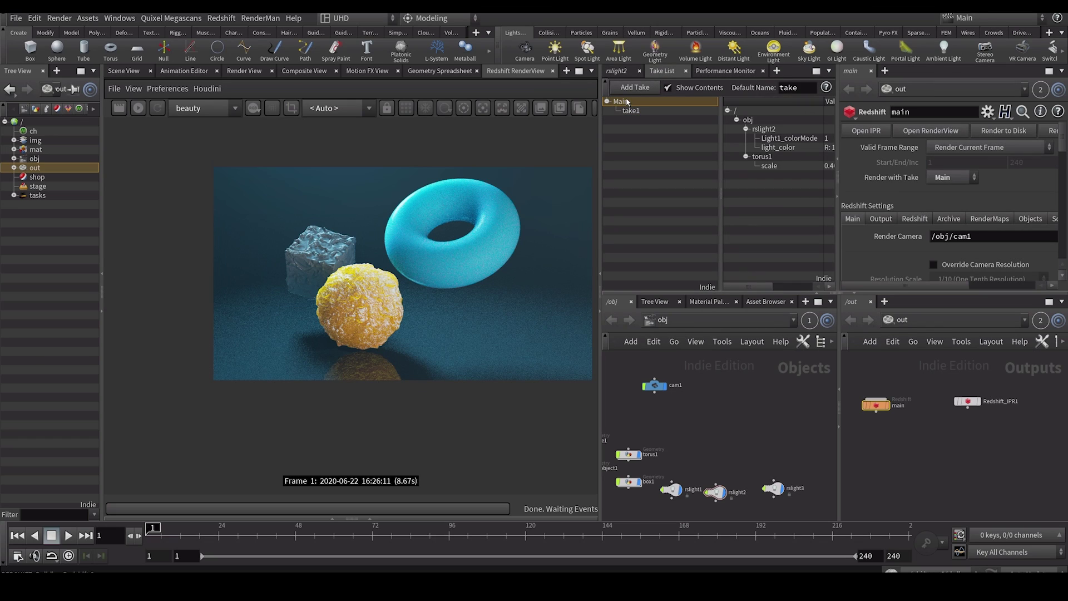
{"action": "left_click", "coordinate": [948, 178]}
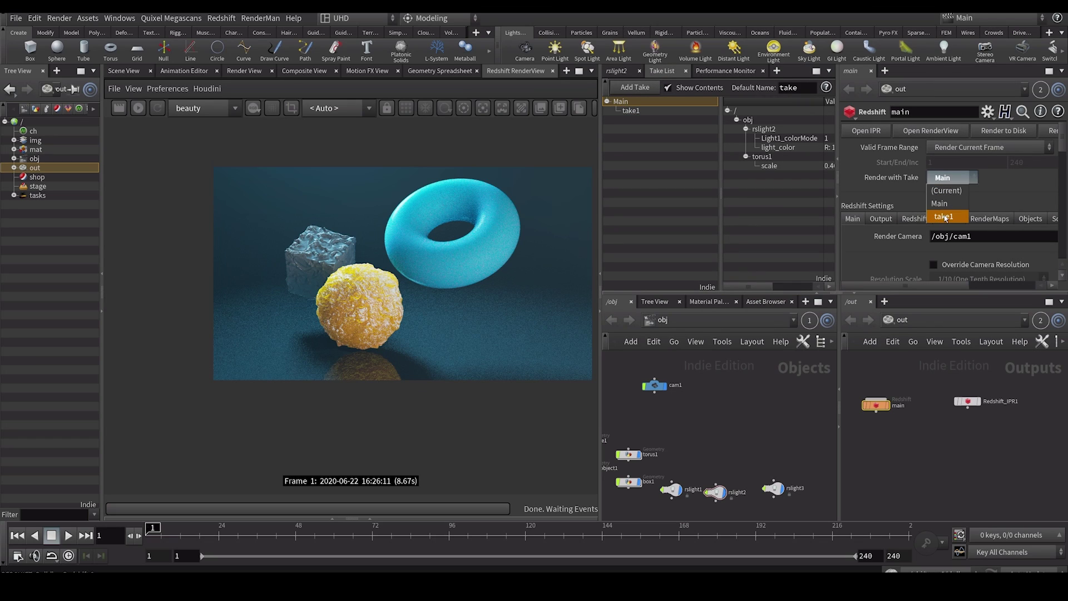
{"action": "left_click", "coordinate": [944, 217]}
- Render take1 in the Redshift render view and inspect the result
{"action": "left_click", "coordinate": [138, 108]}
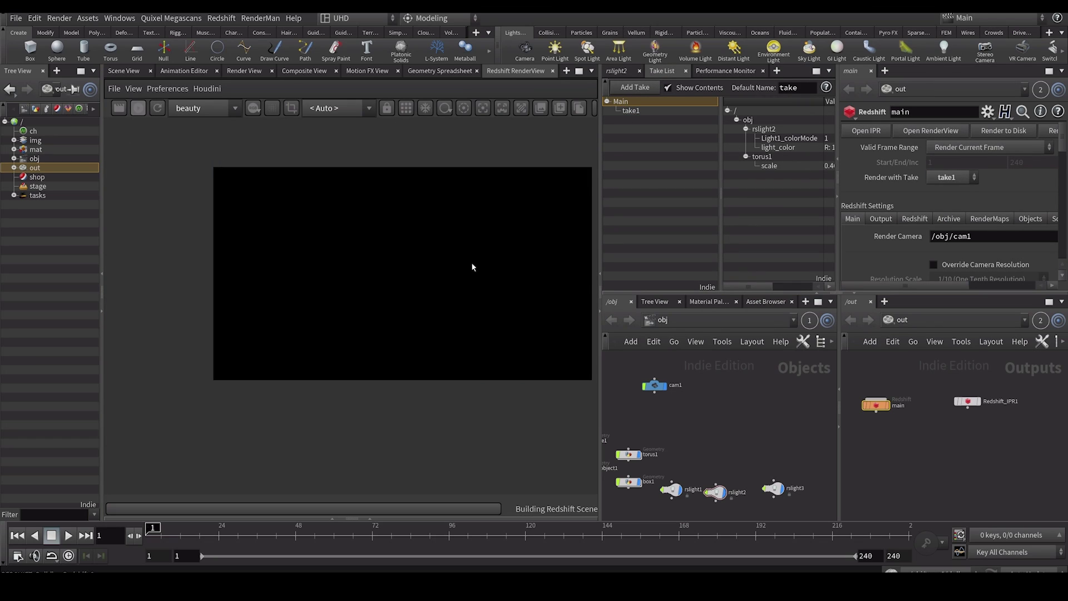
{"action": "scroll", "coordinate": [436, 280], "scroll_direction": "up", "scroll_amount": 3}
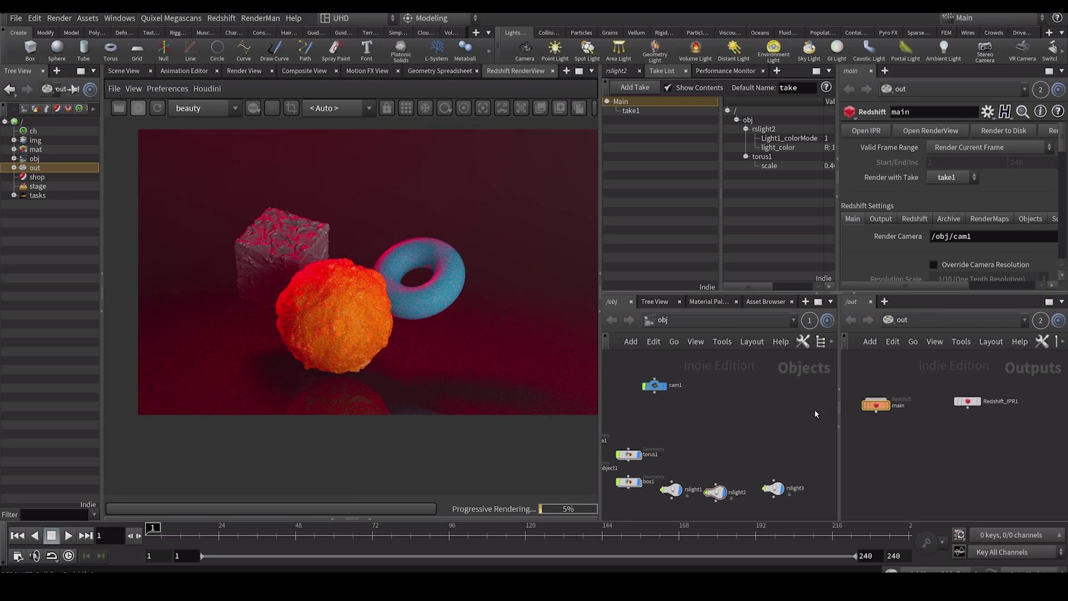
{"action": "scroll", "coordinate": [732, 406], "scroll_direction": "up", "scroll_amount": 2}
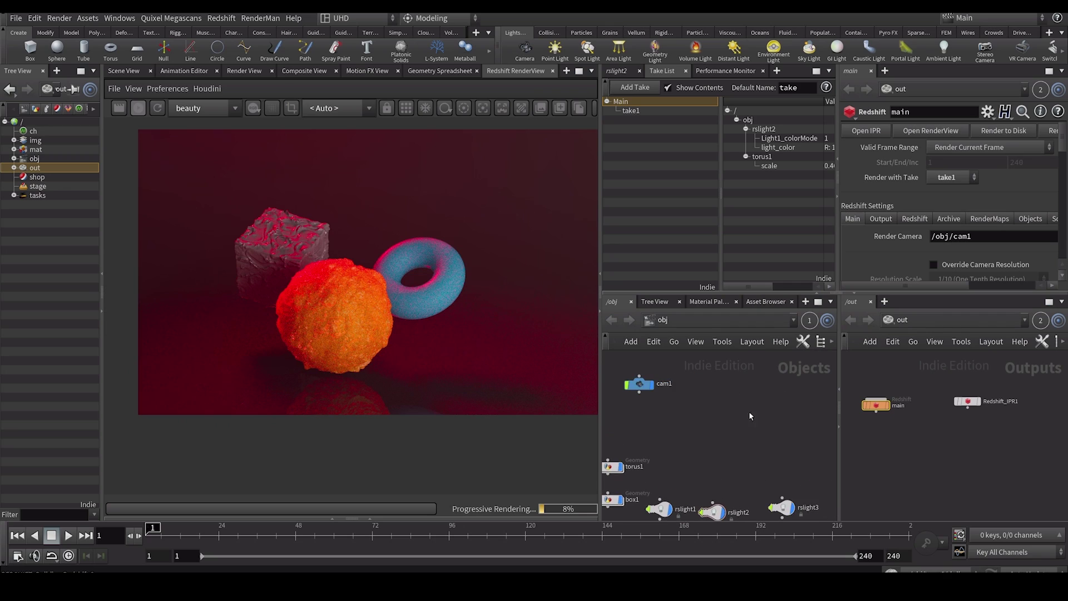
{"action": "middle_click_drag", "start_coordinate": [739, 433], "coordinate": [756, 393]}
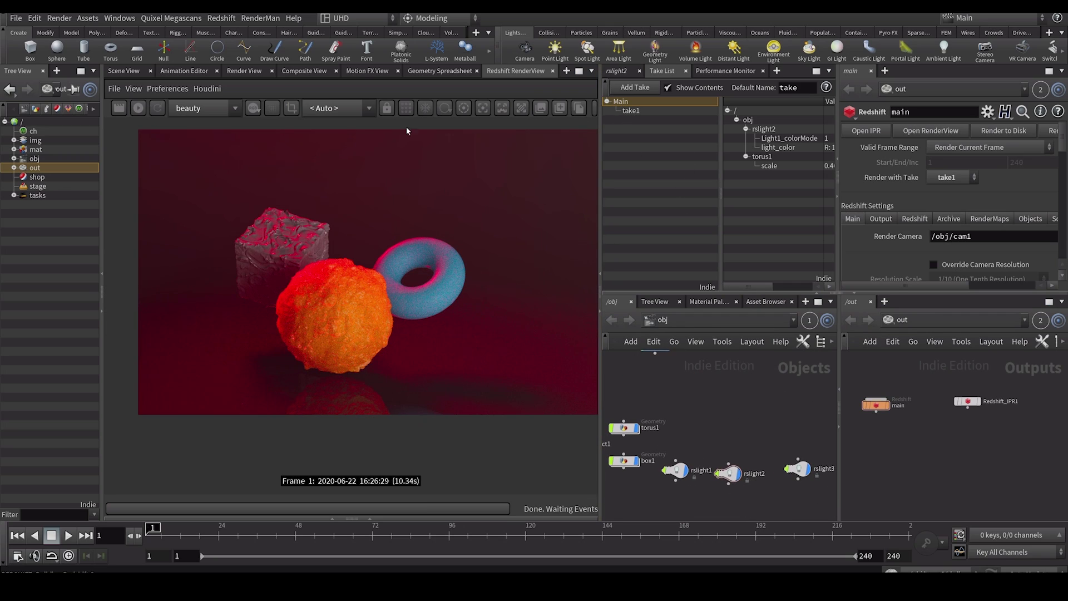
- Add a second take under Main and render the main Redshift output with take2 while Main is the current take
{"action": "left_click", "coordinate": [626, 88]}
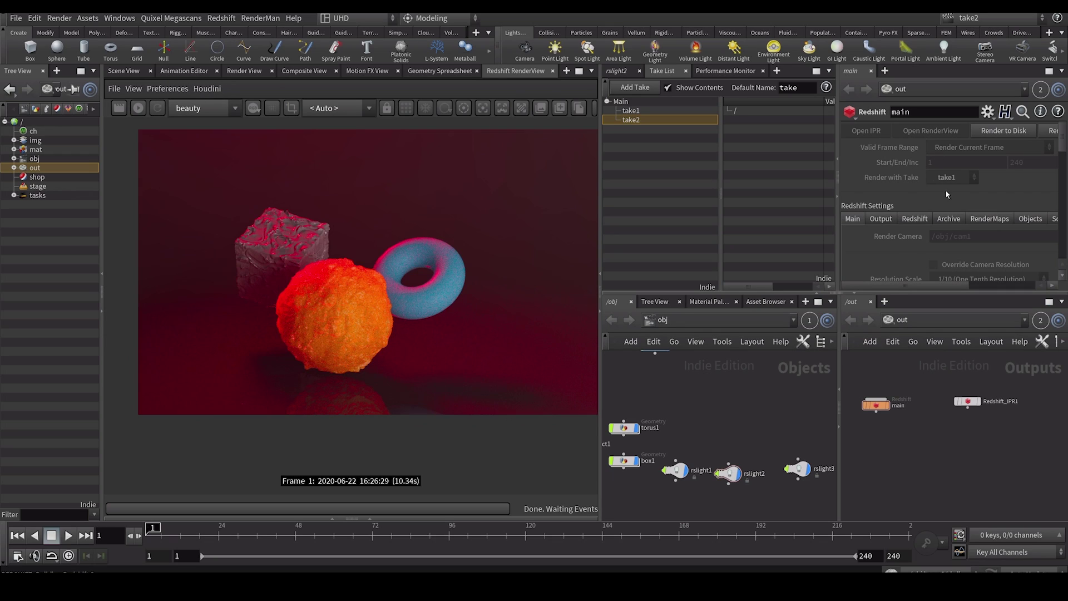
{"action": "left_click", "coordinate": [632, 101]}
{"action": "left_click", "coordinate": [954, 177]}
{"action": "left_click", "coordinate": [940, 228]}
{"action": "left_click", "coordinate": [138, 108]}
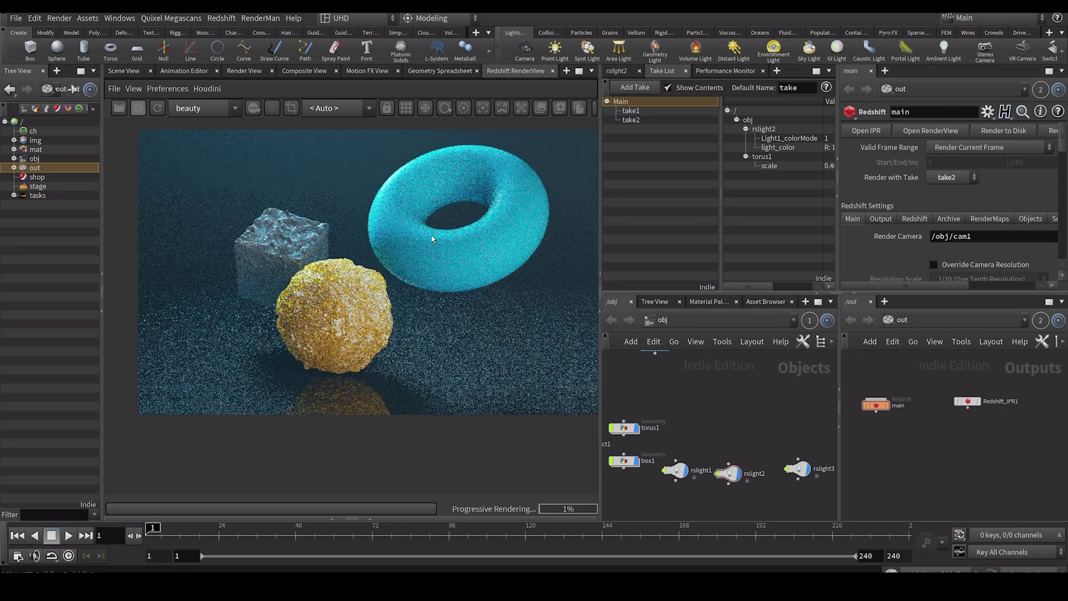
- Restart the progressive render and open the parameters of the sphere material's Material1 node
{"action": "left_click", "coordinate": [671, 320]}
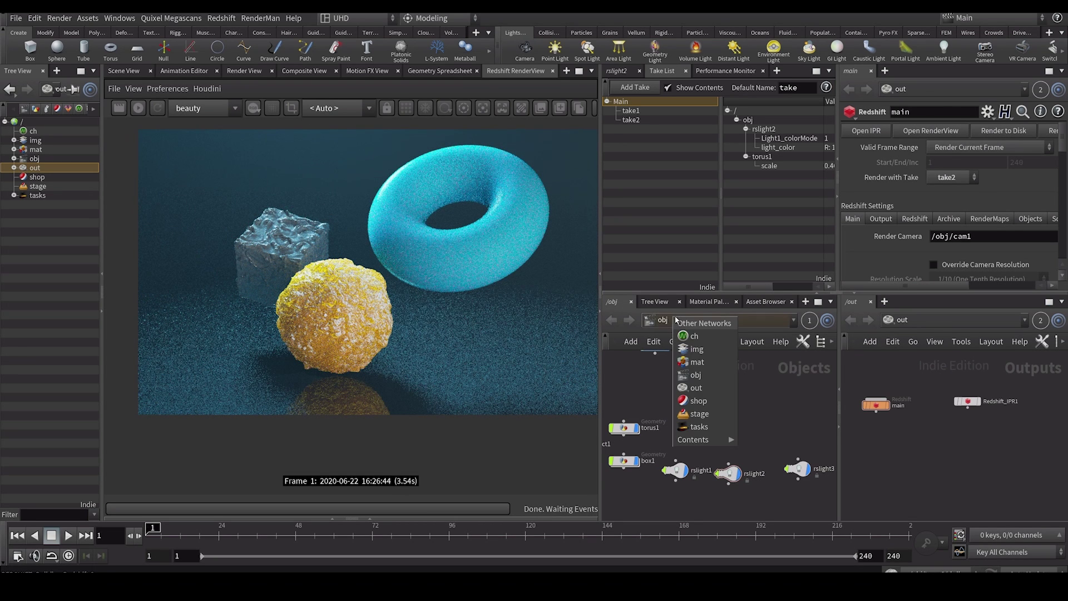
{"action": "left_click", "coordinate": [695, 364]}
{"action": "left_click", "coordinate": [137, 108]}
{"action": "scroll", "coordinate": [708, 407], "scroll_direction": "down", "scroll_amount": 3}
{"action": "scroll", "coordinate": [661, 449], "scroll_direction": "up", "scroll_amount": 4}
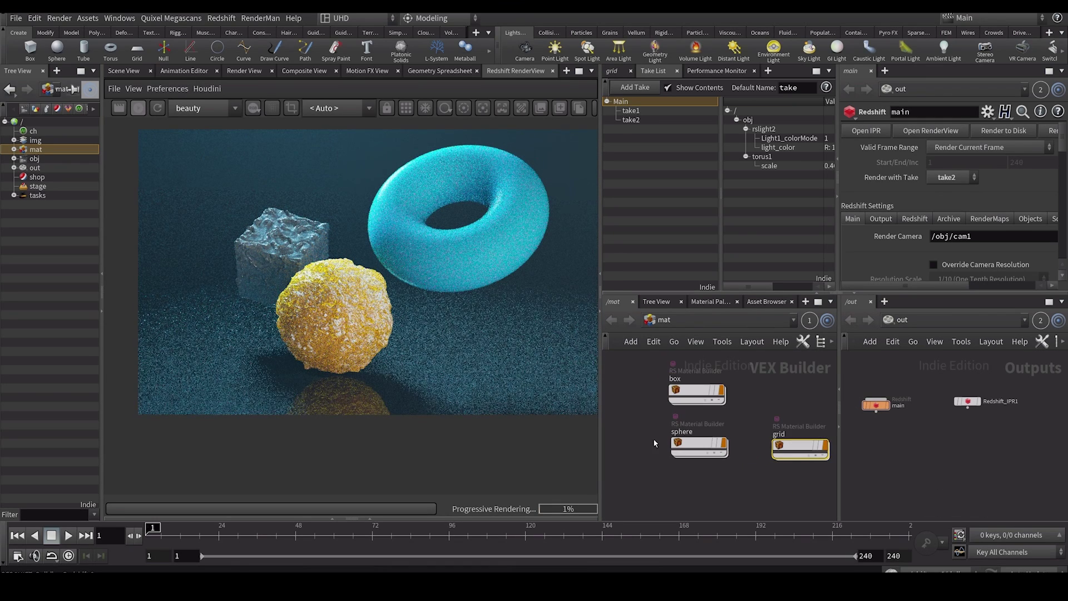
{"action": "double_click", "coordinate": [721, 445]}
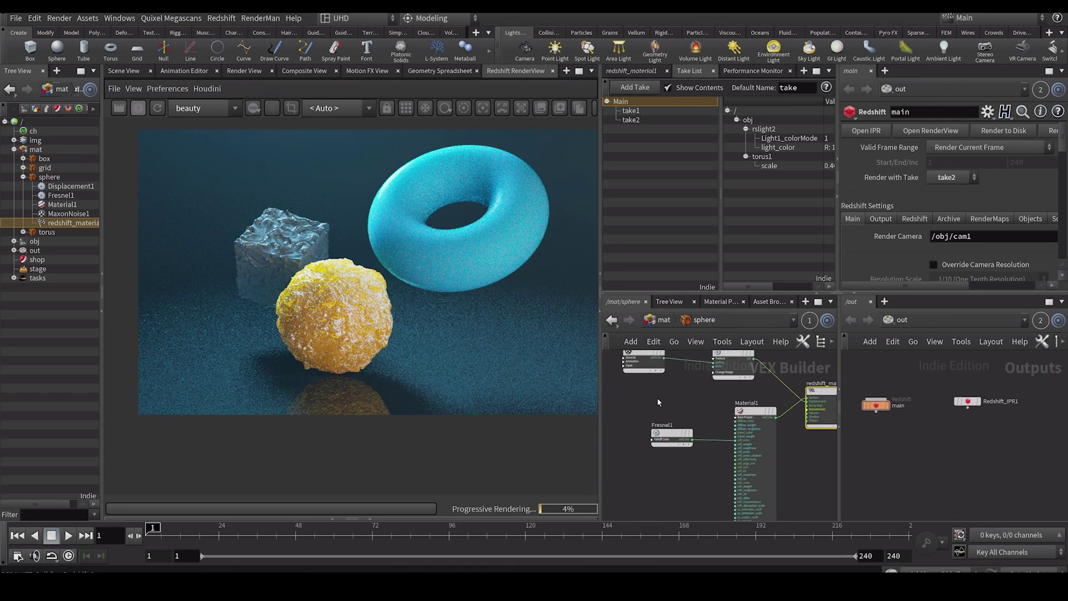
{"action": "left_click", "coordinate": [750, 471]}
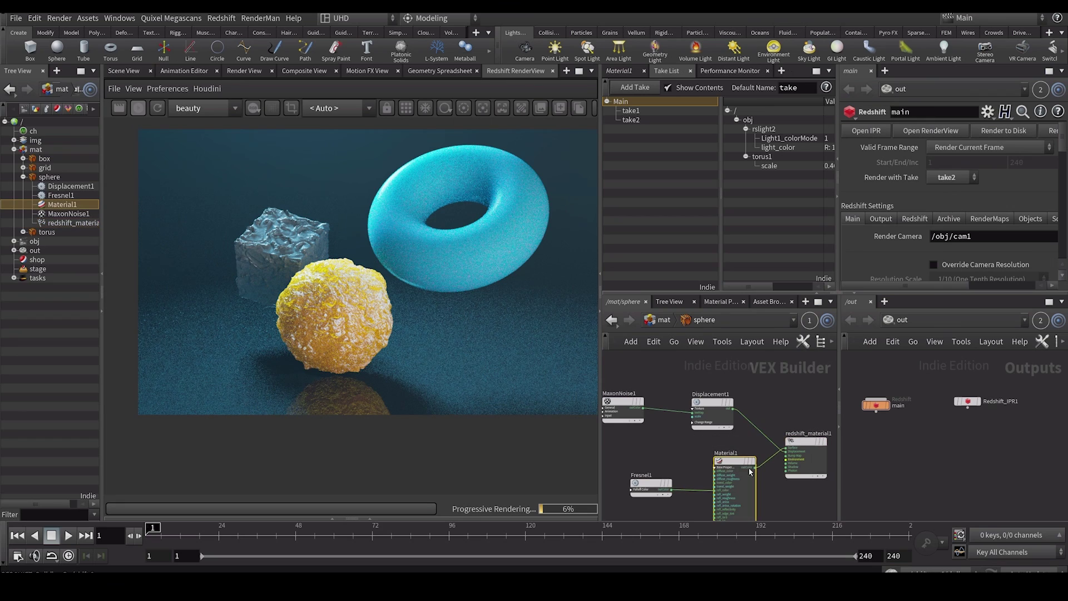
{"action": "left_click", "coordinate": [622, 75]}
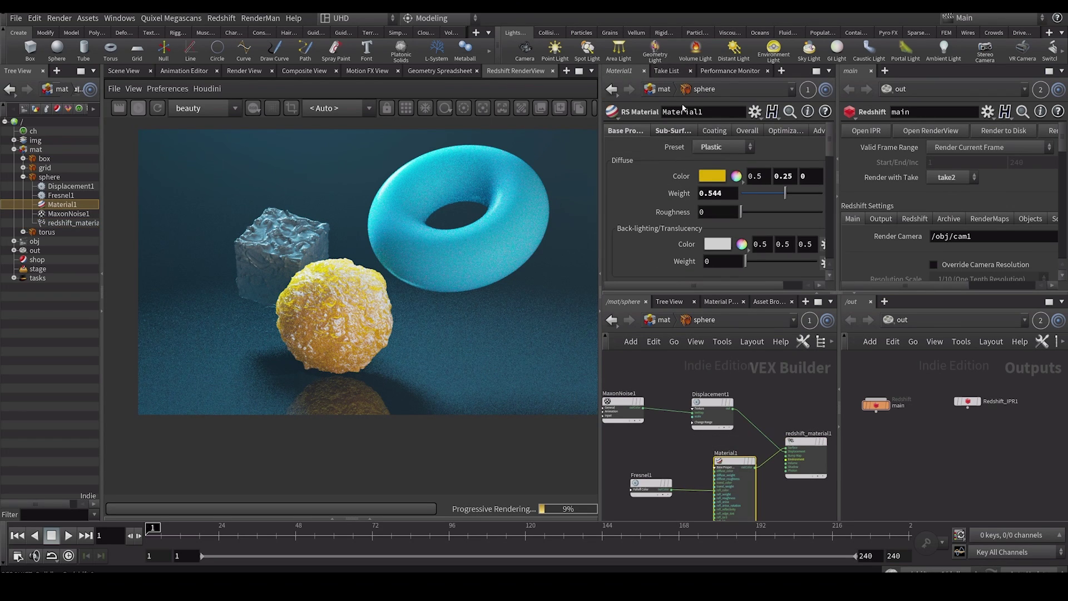
- With take2 current, include the sphere material's diffuse color in the take and set it to green, RGB 0, 0.5, 0
{"action": "left_click", "coordinate": [674, 72]}
{"action": "left_click", "coordinate": [634, 120]}
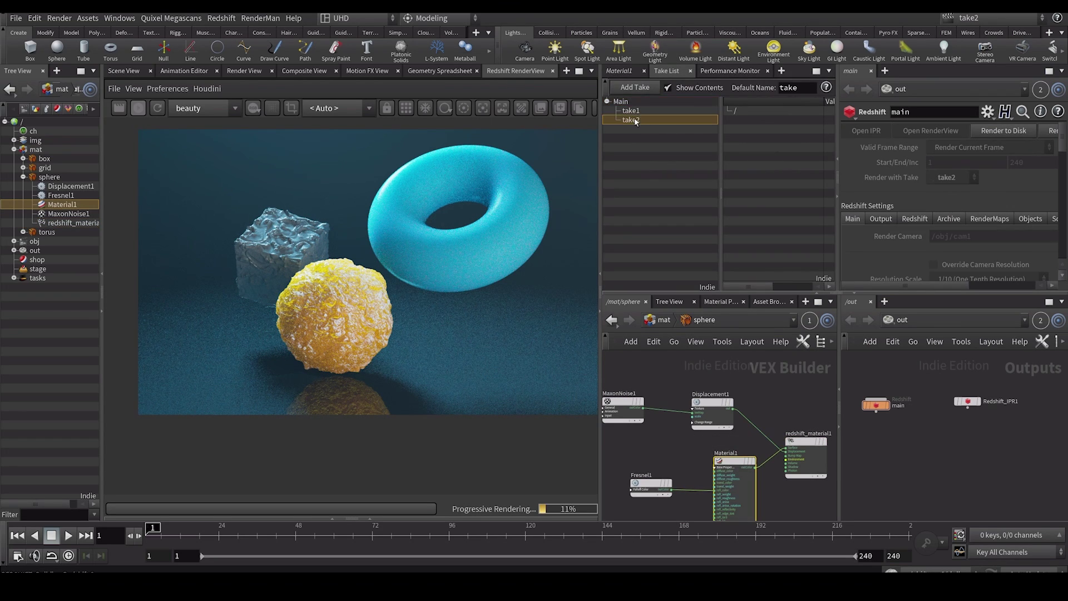
{"action": "left_click", "coordinate": [622, 72]}
{"action": "right_click", "coordinate": [681, 178]}
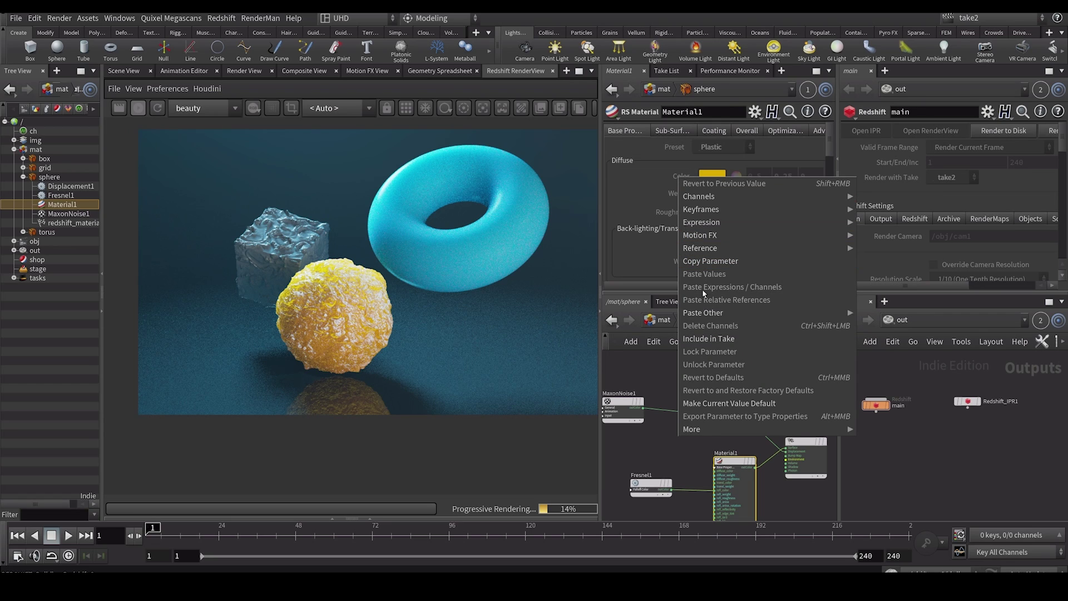
{"action": "left_click", "coordinate": [709, 339]}
{"action": "left_click", "coordinate": [703, 175]}
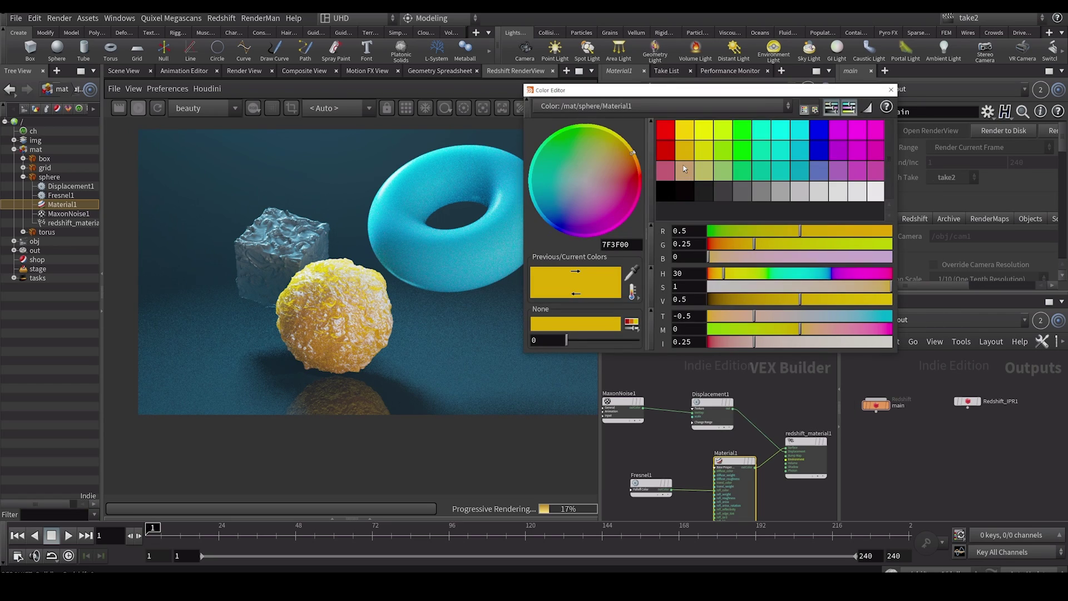
{"action": "left_click", "coordinate": [739, 154]}
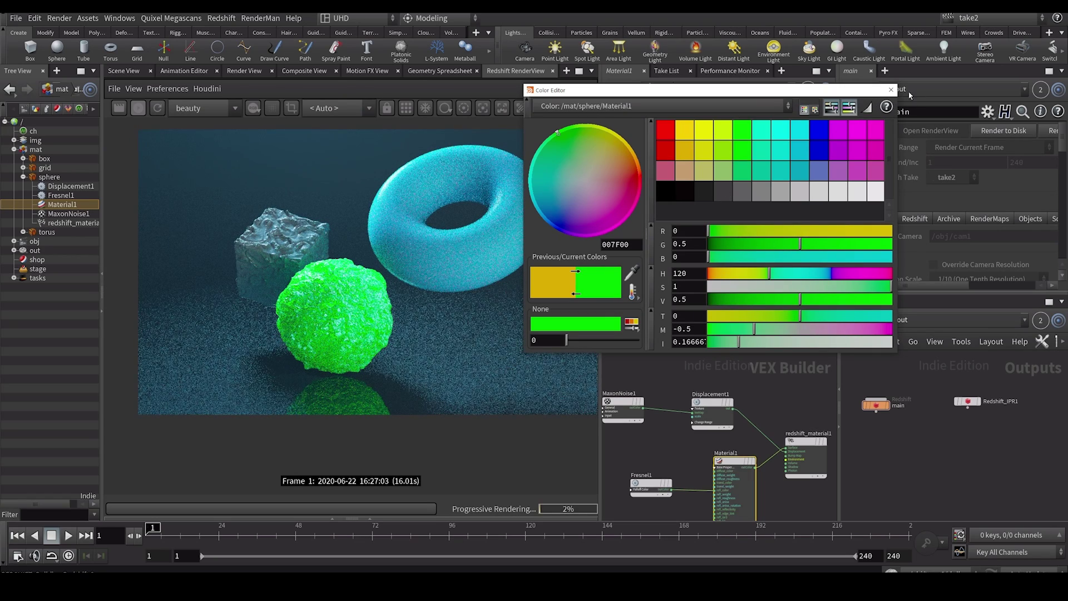
{"action": "left_click", "coordinate": [891, 90]}
- Include the displacement scale of the box material's Displacement1 node in take2 and set it to 0.02
{"action": "left_click", "coordinate": [664, 319]}
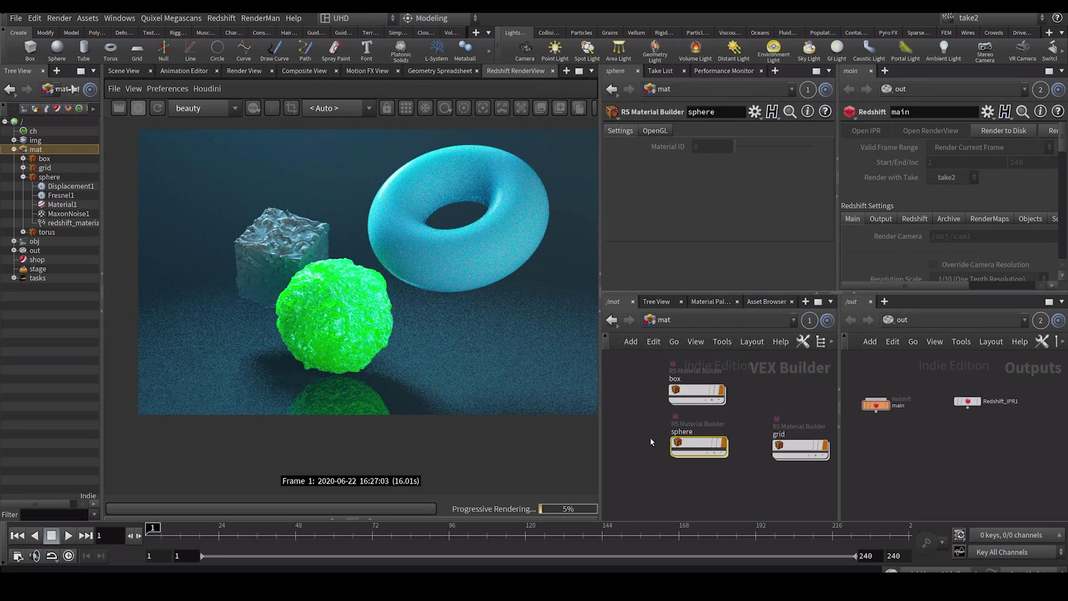
{"action": "double_click", "coordinate": [696, 396]}
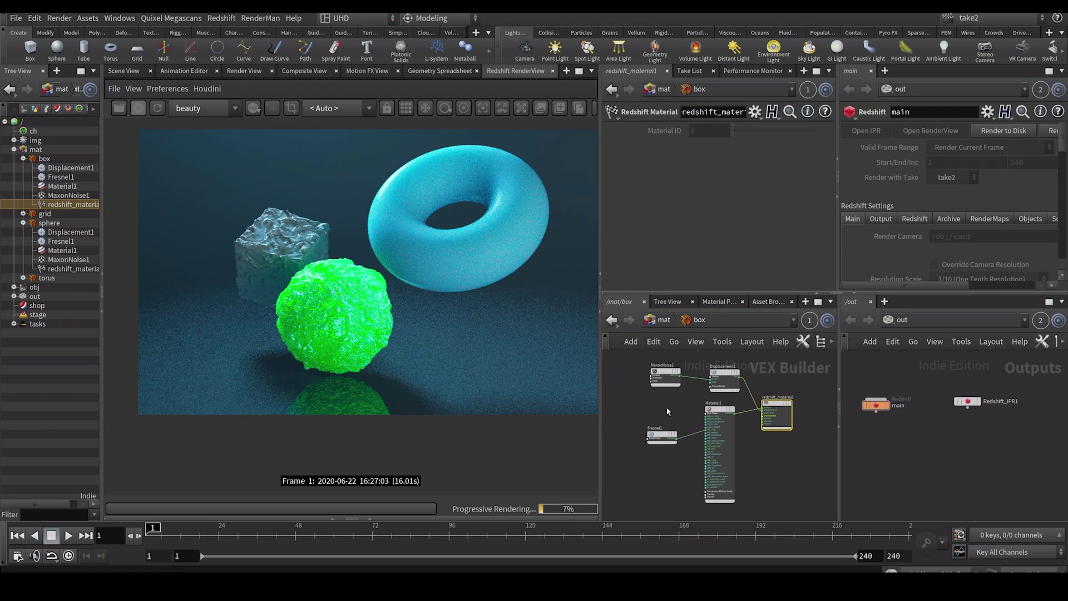
{"action": "scroll", "coordinate": [698, 402], "scroll_direction": "up", "scroll_amount": 2}
{"action": "left_click", "coordinate": [717, 401]}
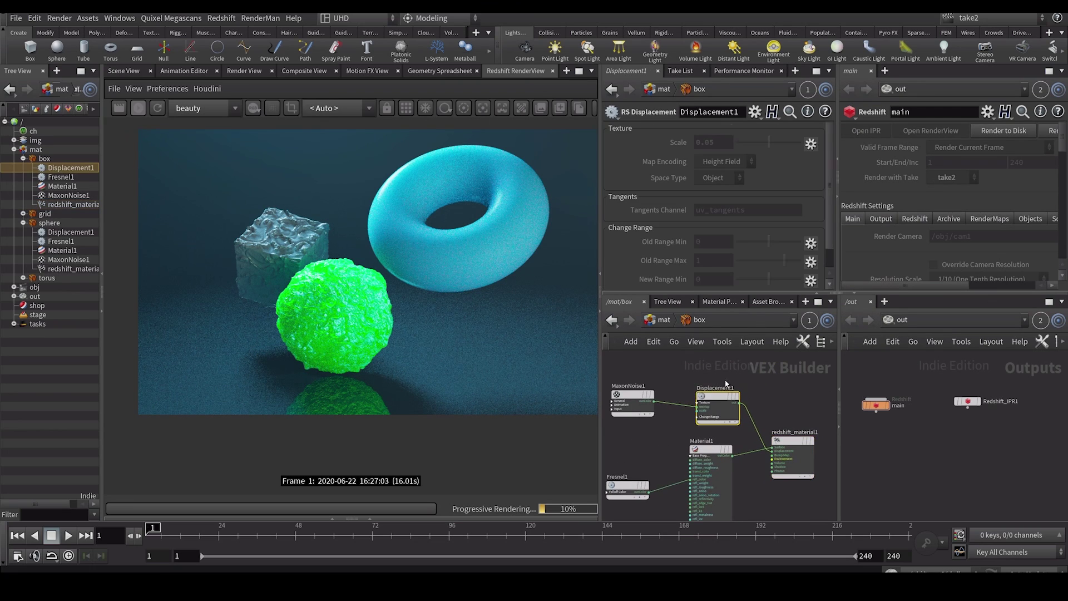
{"action": "right_click", "coordinate": [676, 142]}
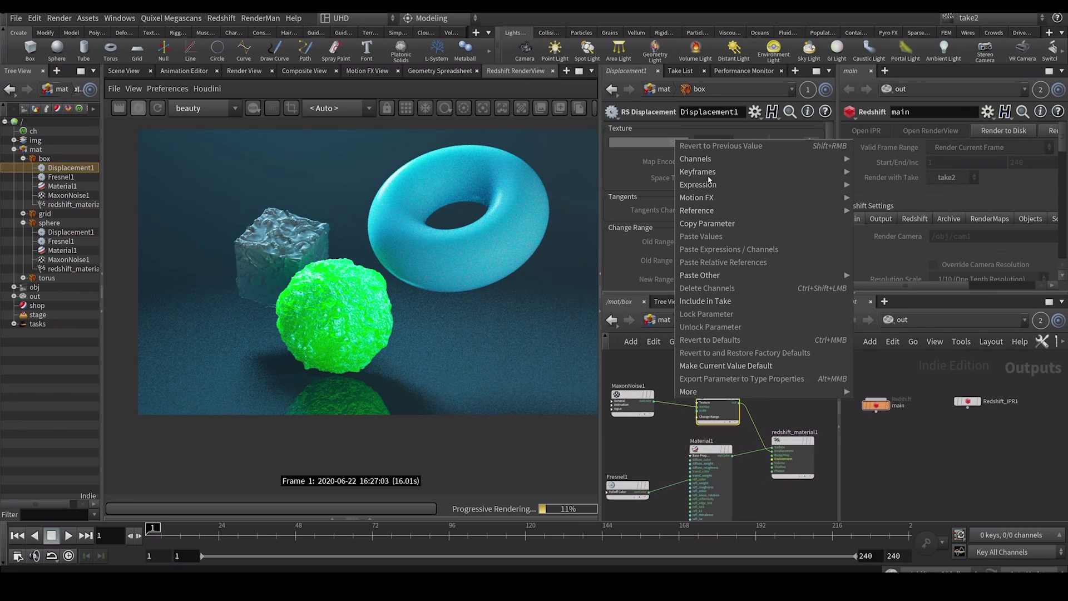
{"action": "left_click", "coordinate": [699, 301]}
{"action": "key", "text": "BackSpace"}
{"action": "type", "text": "2"}
{"action": "key", "text": "Return"}
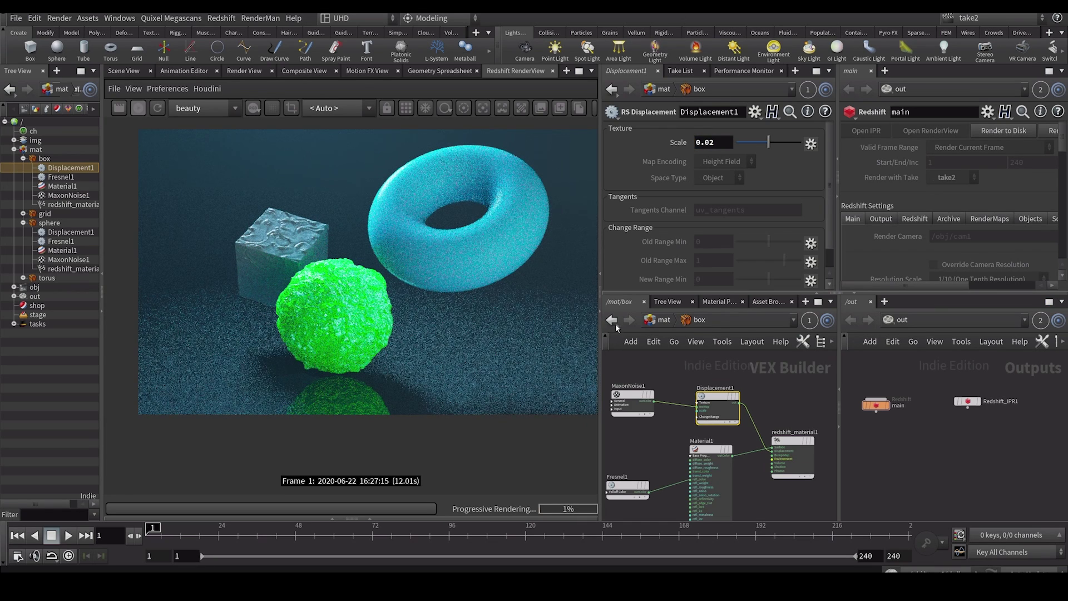
- Return to the material network level, make Main the current take and render the main output with take2
{"action": "left_click", "coordinate": [663, 322]}
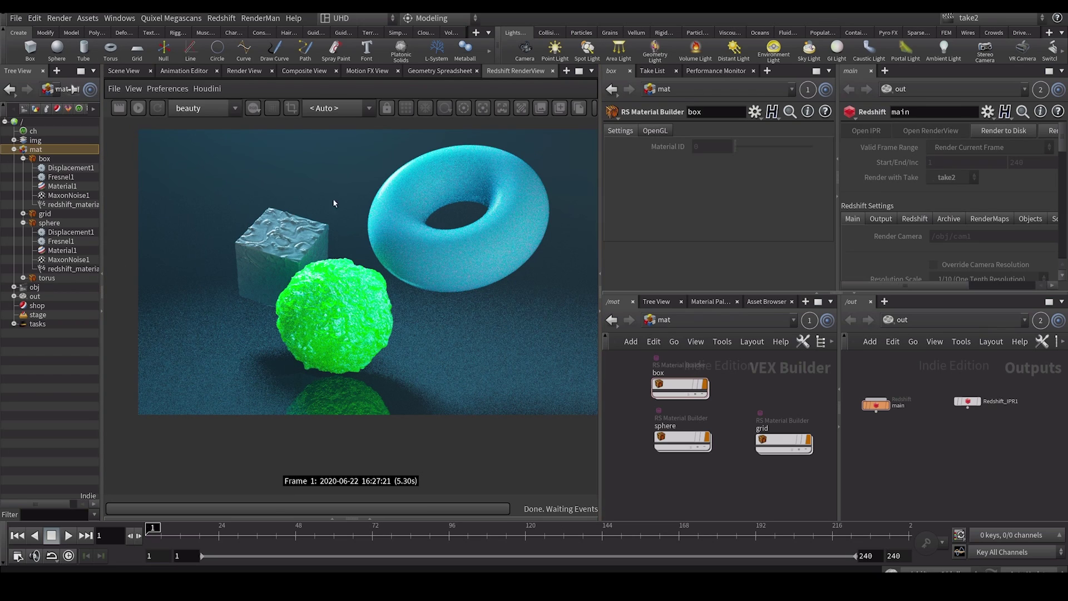
{"action": "left_click", "coordinate": [649, 75]}
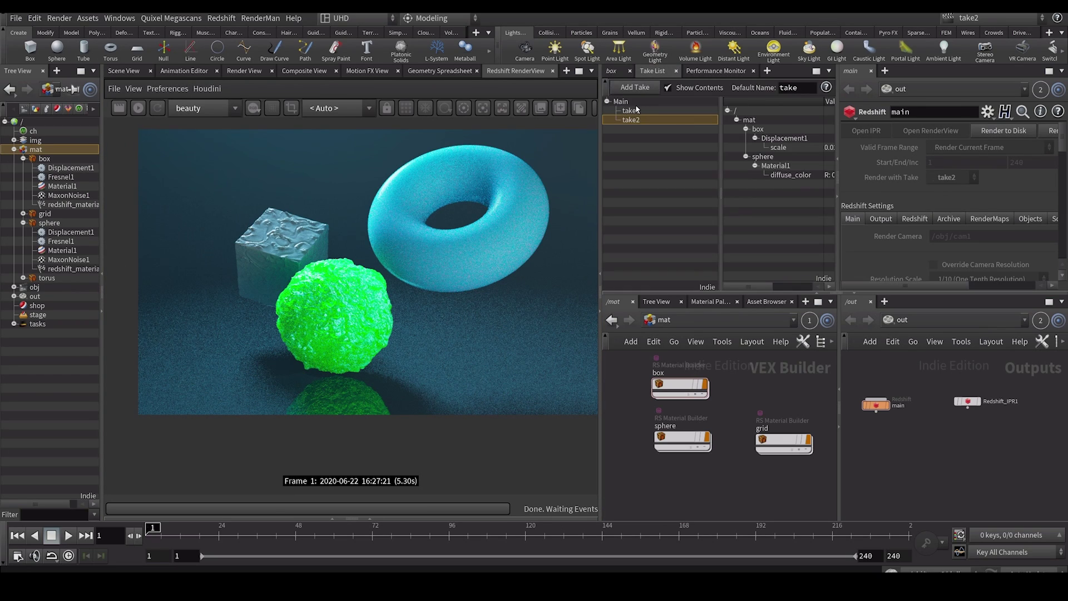
{"action": "left_click", "coordinate": [621, 101]}
{"action": "left_click", "coordinate": [139, 109]}
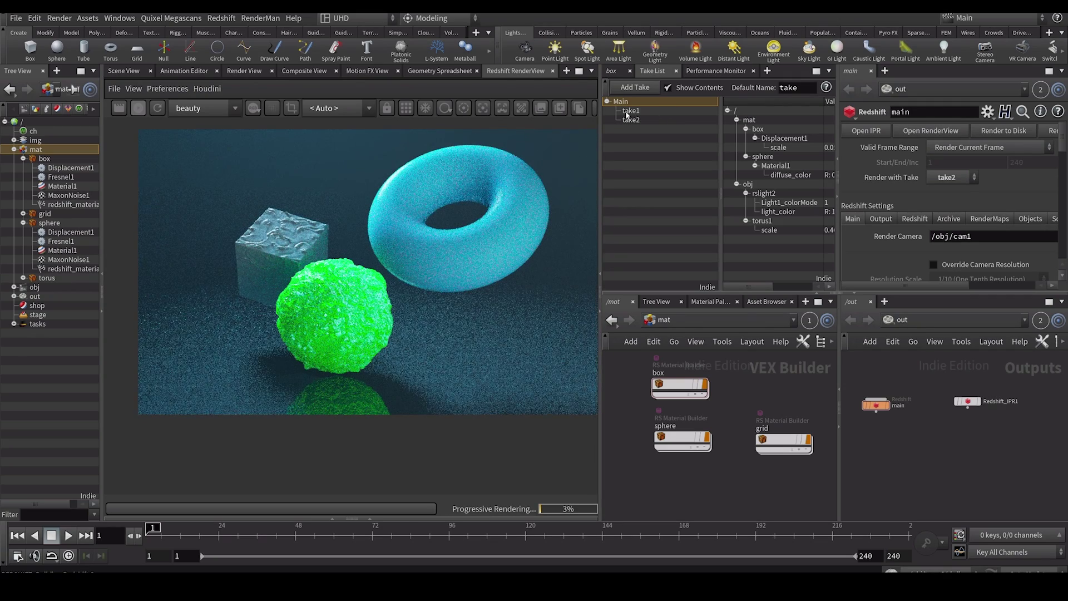
- Set the main Redshift output to render with the Main take and run a test render
{"action": "left_click", "coordinate": [951, 177]}
{"action": "left_click", "coordinate": [946, 211]}
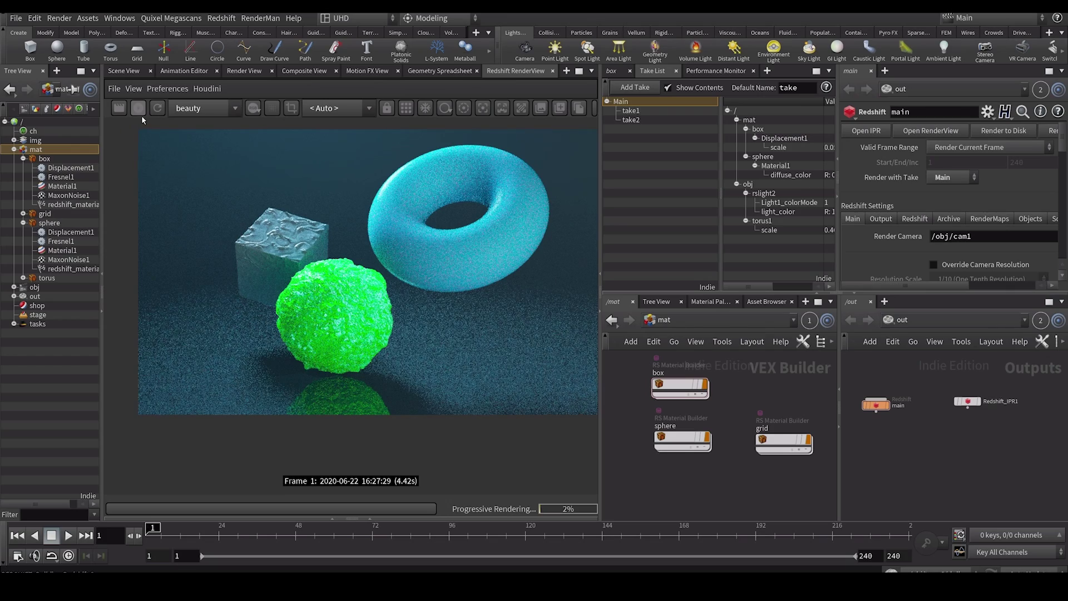
{"action": "left_click", "coordinate": [140, 113]}
{"action": "left_click", "coordinate": [140, 113]}
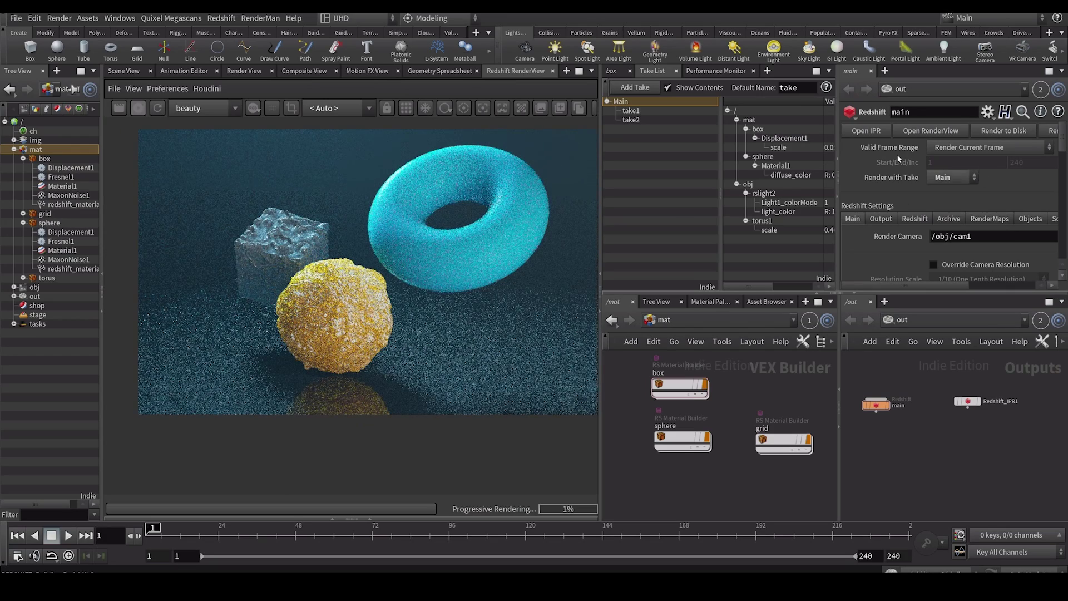
- Set the main Redshift output to render with take1 and render it for comparison
{"action": "left_click", "coordinate": [951, 177]}
{"action": "left_click", "coordinate": [946, 206]}
{"action": "left_click", "coordinate": [134, 110]}
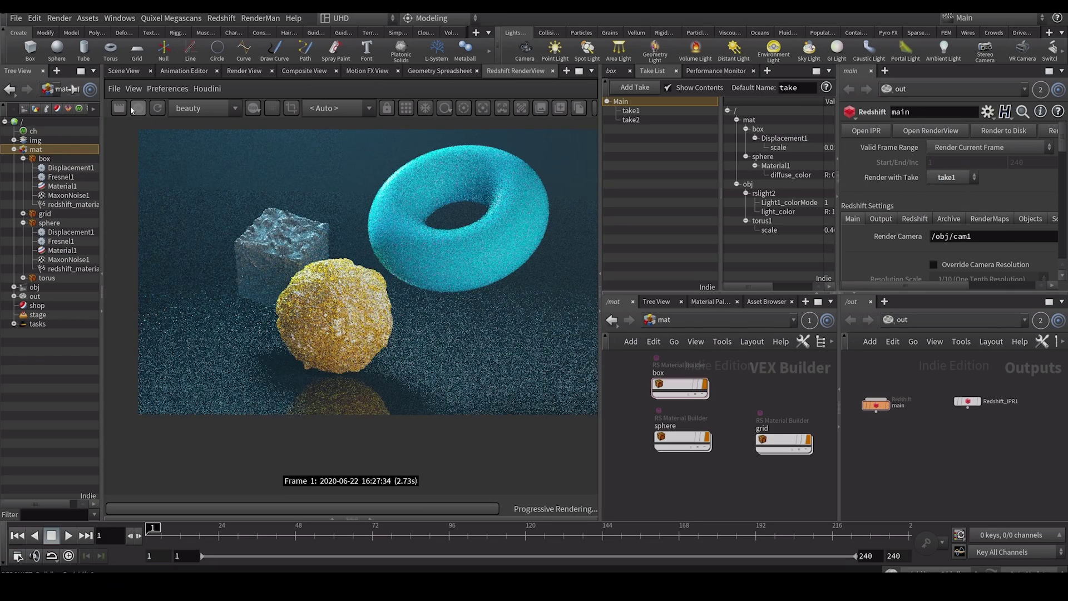
{"action": "left_click", "coordinate": [139, 107]}
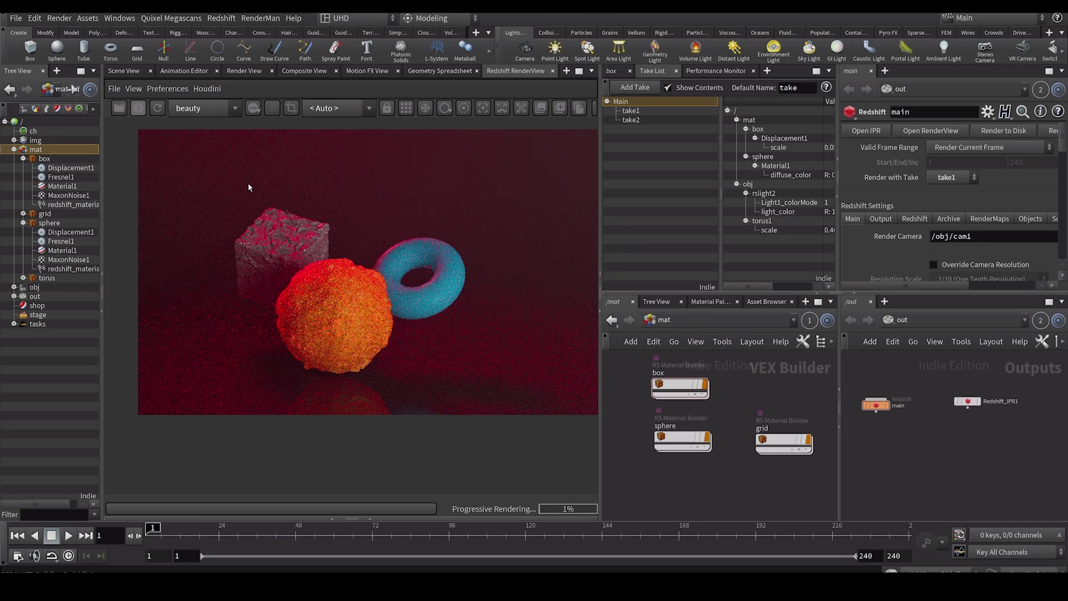
- Set the main Redshift output to render with take2 and check the render
{"action": "left_click", "coordinate": [949, 178]}
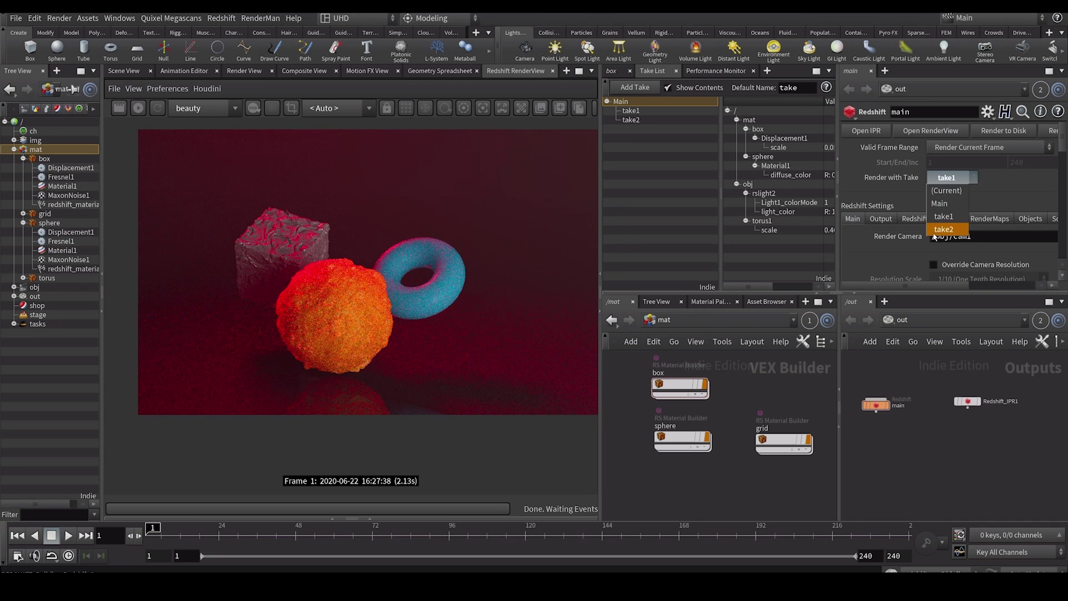
{"action": "left_click", "coordinate": [946, 226]}
{"action": "left_click", "coordinate": [139, 109]}
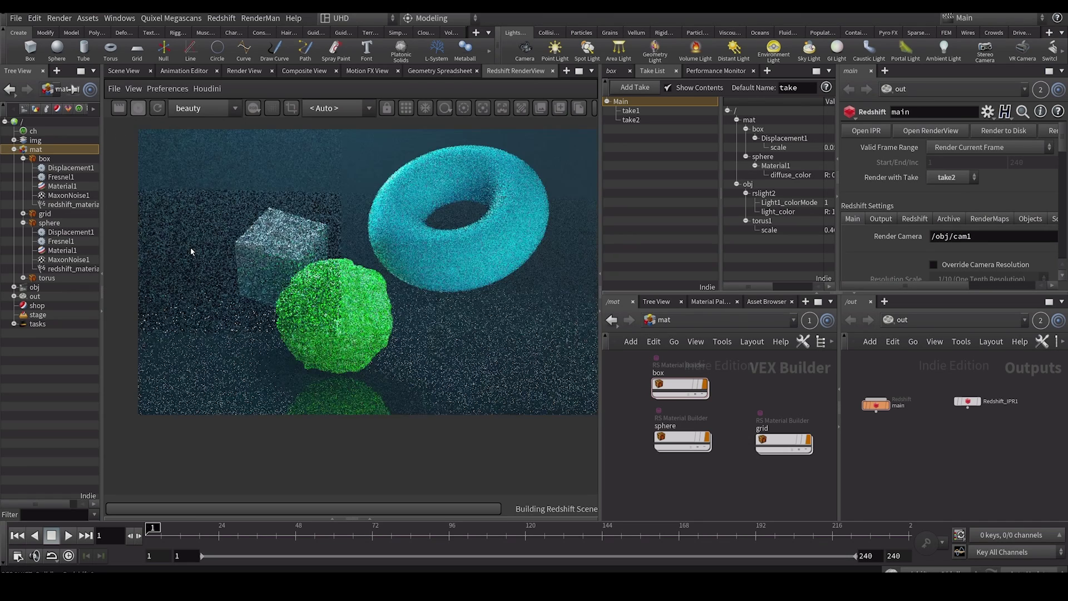
{"action": "scroll", "coordinate": [304, 264], "scroll_direction": "down", "scroll_amount": 2}
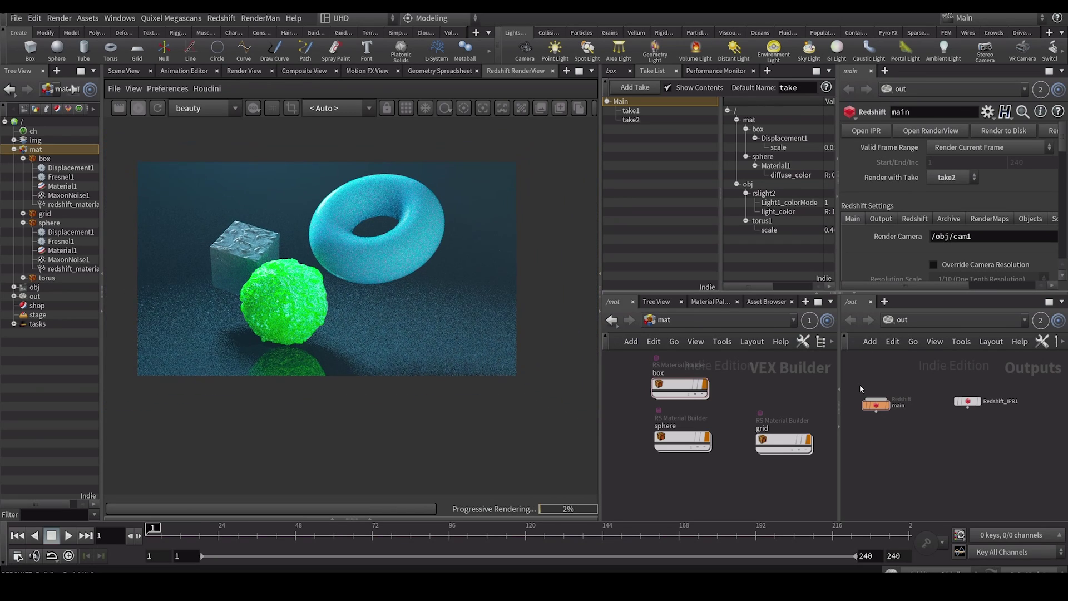
- Select the main Redshift output node and assign the Main take to it
{"action": "middle_click_drag", "start_coordinate": [875, 422], "coordinate": [918, 382]}
{"action": "right_click_drag", "start_coordinate": [918, 382], "coordinate": [877, 405]}
{"action": "middle_click_drag", "start_coordinate": [877, 405], "coordinate": [863, 454]}
{"action": "left_click", "coordinate": [905, 418]}
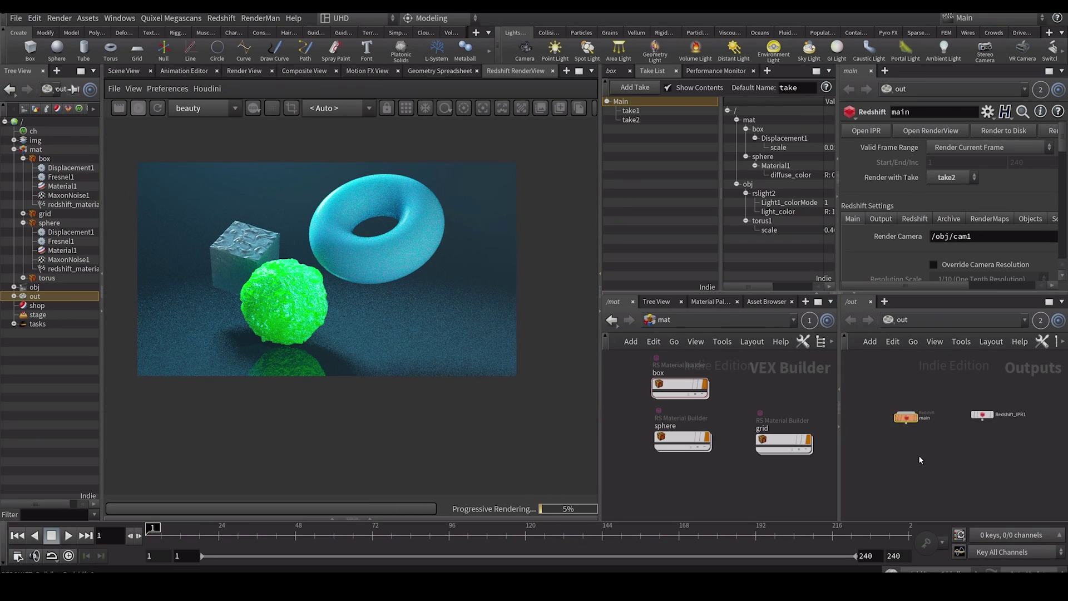
{"action": "middle_click_drag", "start_coordinate": [867, 393], "coordinate": [843, 382]}
{"action": "left_click", "coordinate": [952, 177]}
{"action": "left_click", "coordinate": [945, 203]}
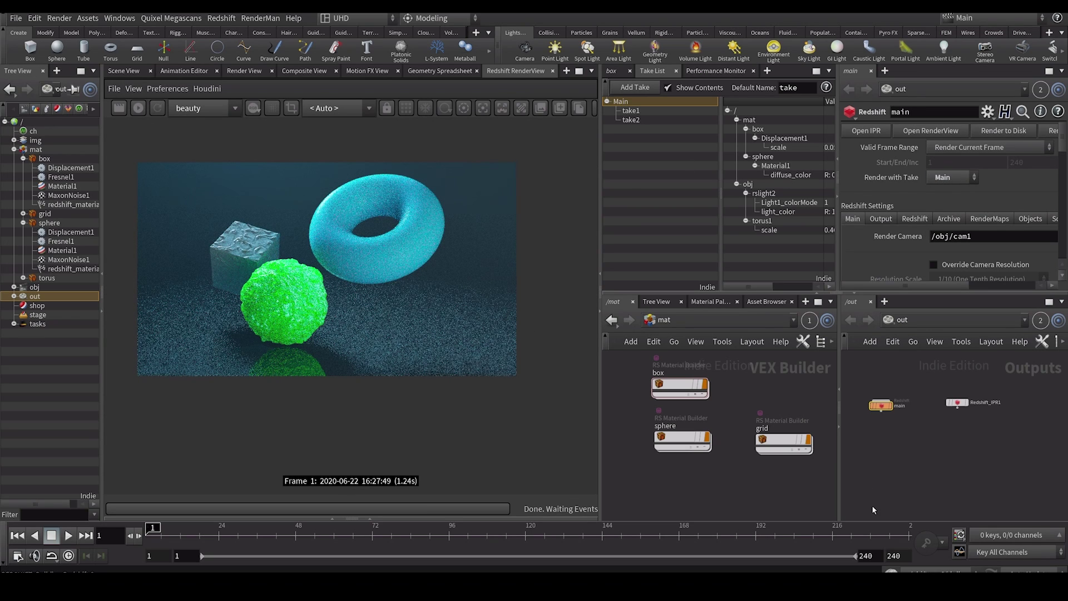
- Duplicate the main Redshift output node and place the copy below the original
{"action": "left_click_drag", "start_coordinate": [865, 463], "coordinate": [883, 397]}
{"action": "left_click_drag", "start_coordinate": [881, 406], "coordinate": [884, 444], "text": "alt"}
{"action": "double_click", "coordinate": [904, 444]}
{"action": "type", "text": "k"}
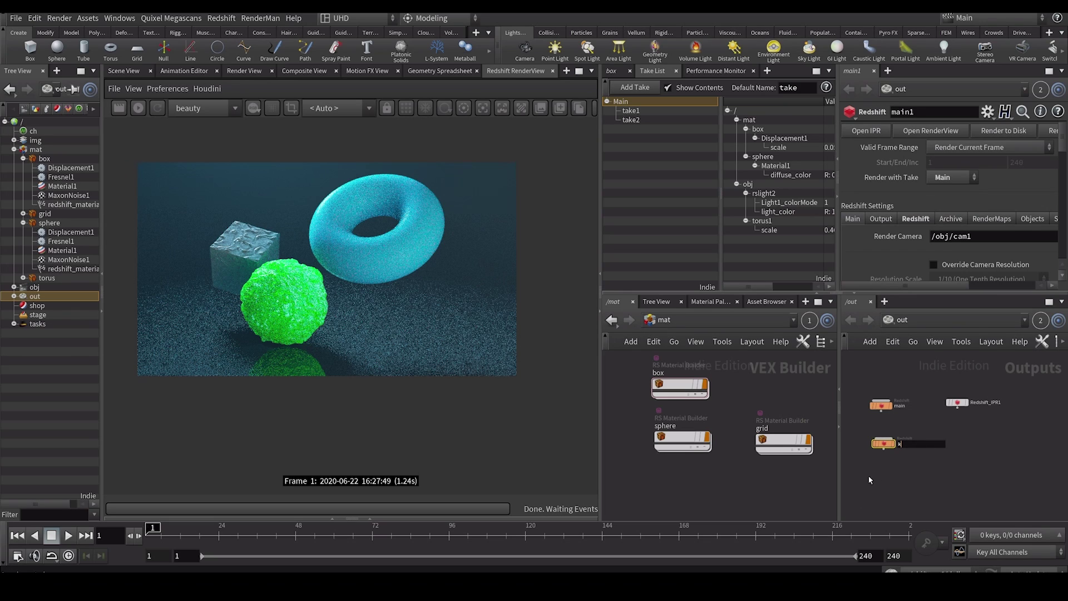
- Rename the duplicated Redshift output node as take1
{"action": "middle_click_drag", "start_coordinate": [918, 459], "coordinate": [940, 411]}
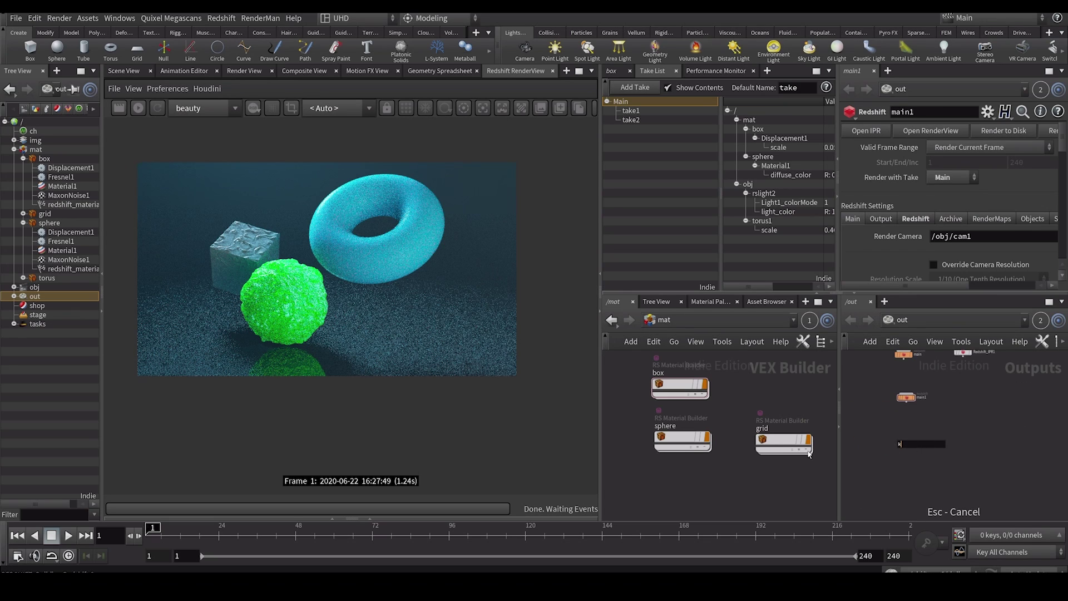
{"action": "scroll", "coordinate": [956, 413], "scroll_direction": "up", "scroll_amount": 3}
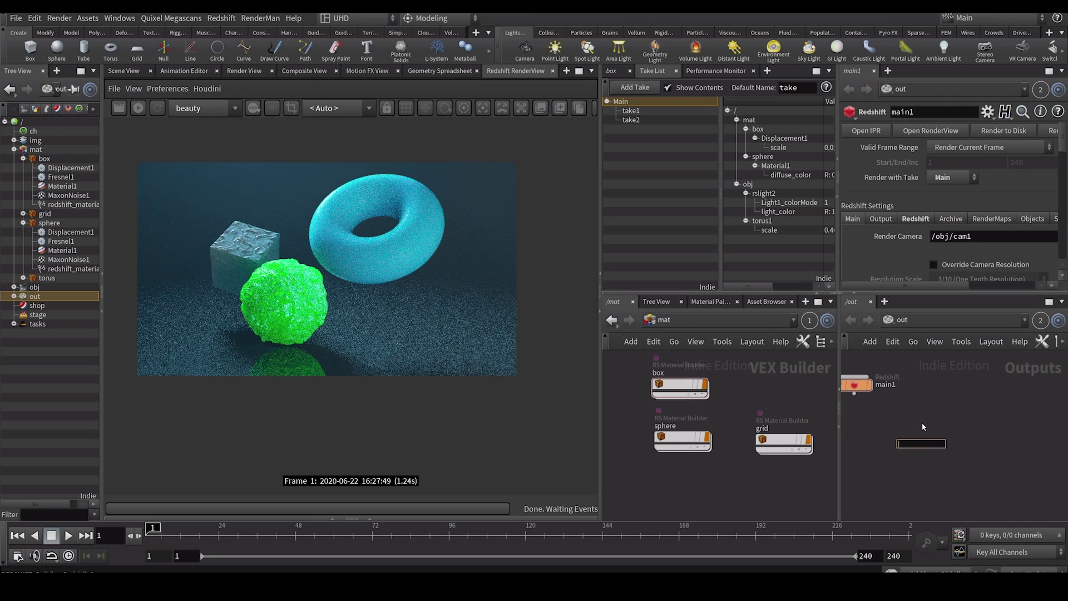
{"action": "left_click", "coordinate": [916, 405]}
{"action": "middle_click_drag", "start_coordinate": [917, 384], "coordinate": [942, 423]}
{"action": "scroll", "coordinate": [925, 409], "scroll_direction": "up", "scroll_amount": 3}
{"action": "scroll", "coordinate": [937, 431], "scroll_direction": "down", "scroll_amount": 3}
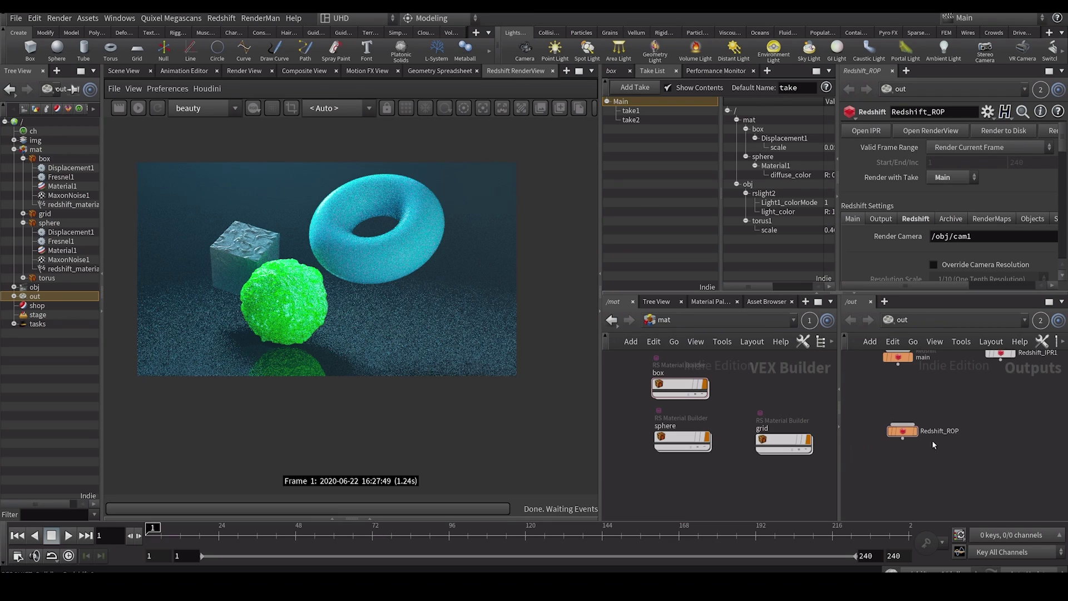
{"action": "double_click", "coordinate": [940, 432]}
{"action": "type", "text": "take1"}
{"action": "key", "text": "Return"}
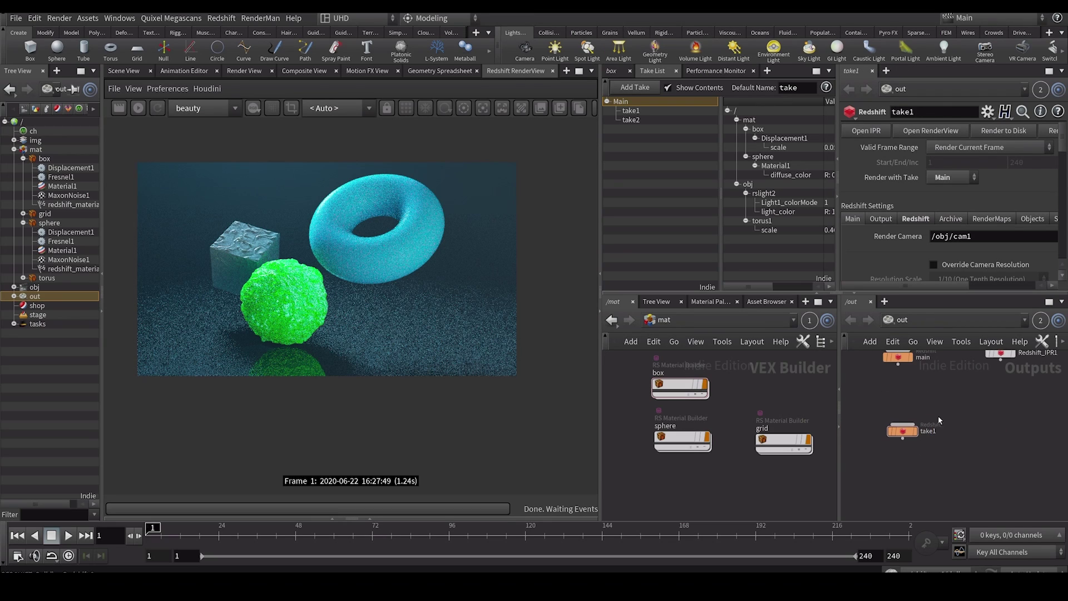
- Duplicate the take1 output node as take2 below it, and set the take1 output to render with take1
{"action": "left_click_drag", "start_coordinate": [915, 462], "coordinate": [899, 438]}
{"action": "left_click", "coordinate": [898, 384]}
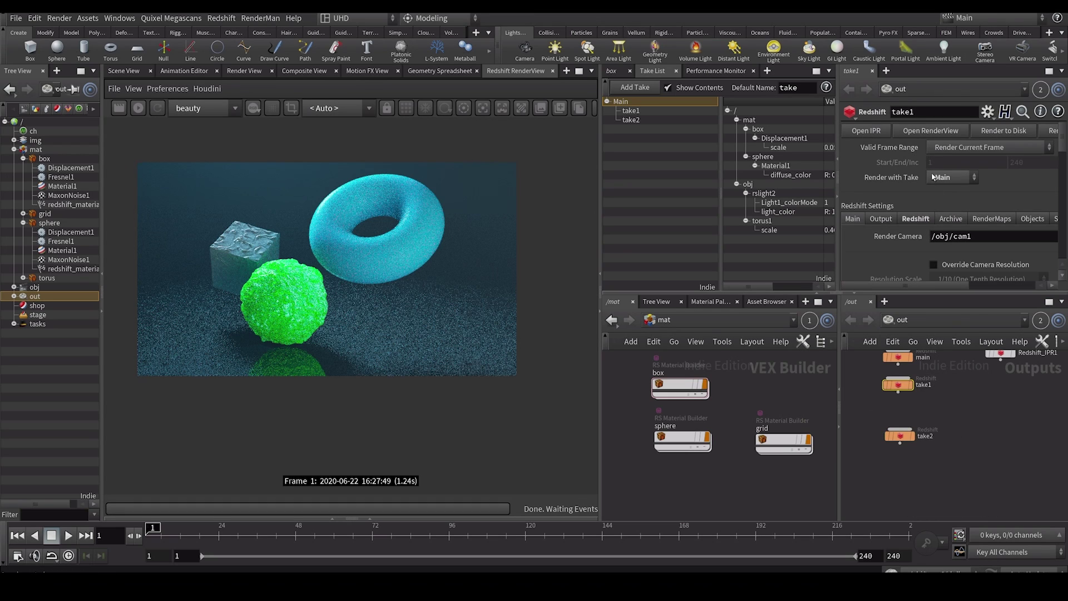
{"action": "left_click", "coordinate": [950, 177]}
{"action": "left_click", "coordinate": [943, 216]}
- Set the take2 output node to render with take2
{"action": "left_click", "coordinate": [900, 435]}
{"action": "left_click", "coordinate": [951, 177]}
{"action": "left_click", "coordinate": [944, 228]}
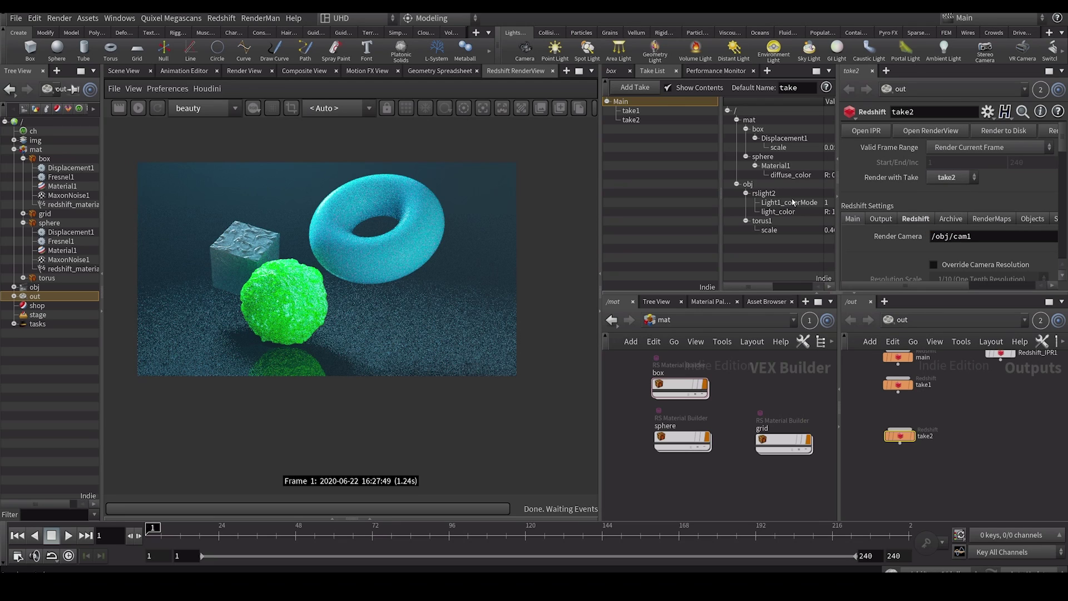
- Select the main output as the ROP for the Redshift render view and render it
{"action": "left_click", "coordinate": [207, 88]}
{"action": "mouse_move", "coordinate": [289, 107]}
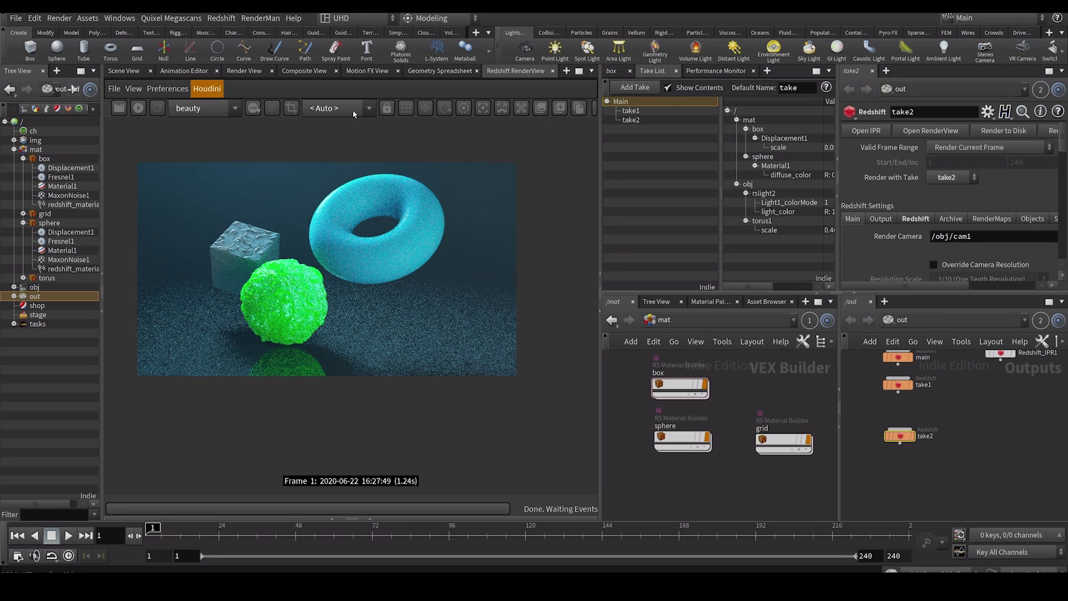
{"action": "left_click", "coordinate": [352, 116]}
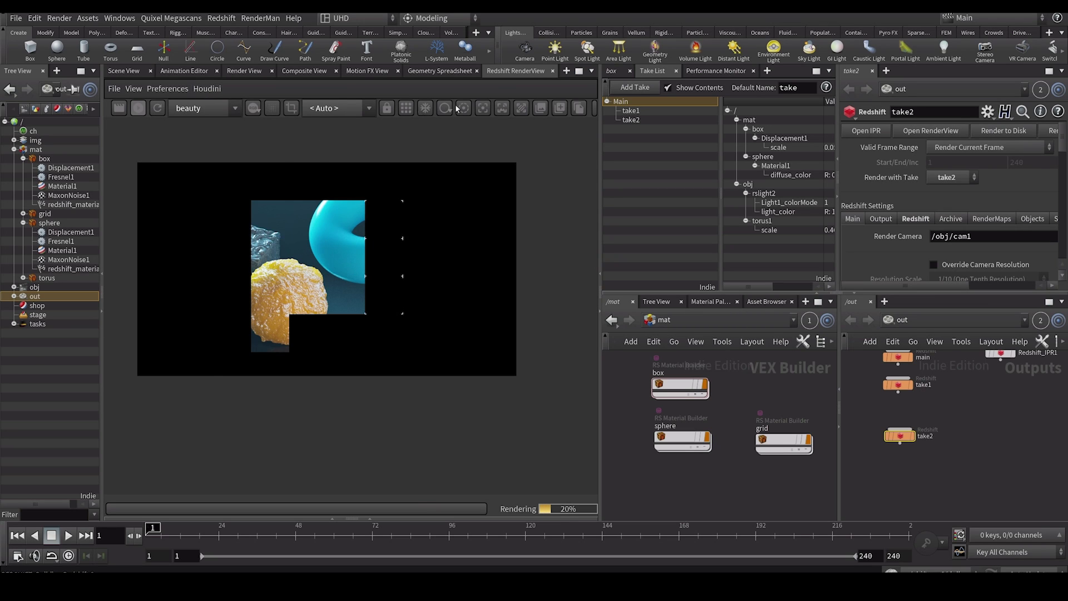
- Render the take1 output, followed by the take2 output, in the Redshift render view
{"action": "left_click", "coordinate": [207, 89]}
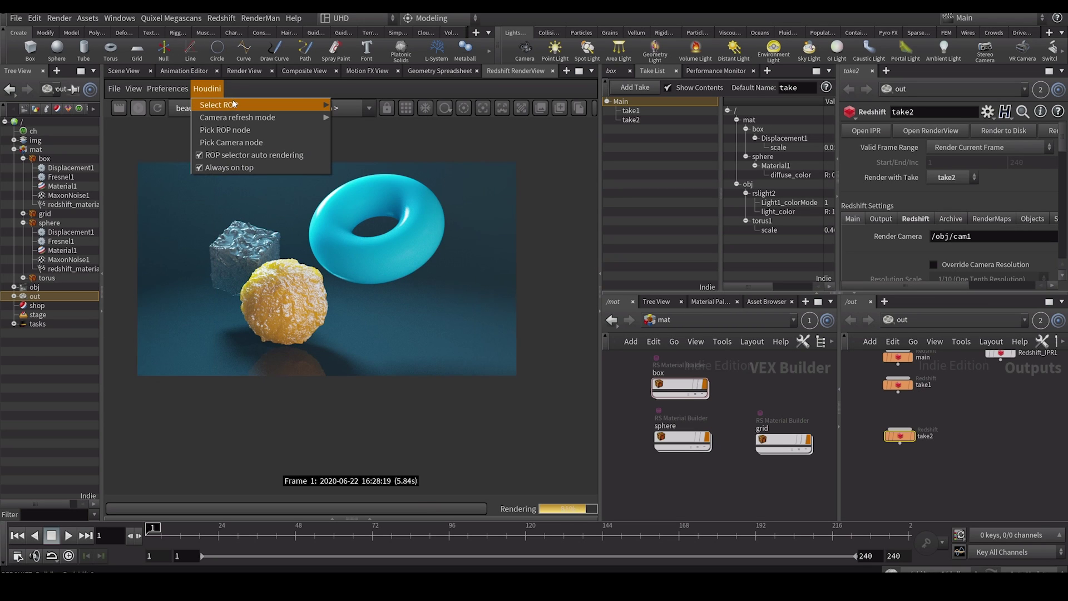
{"action": "mouse_move", "coordinate": [311, 105]}
{"action": "left_click", "coordinate": [356, 119]}
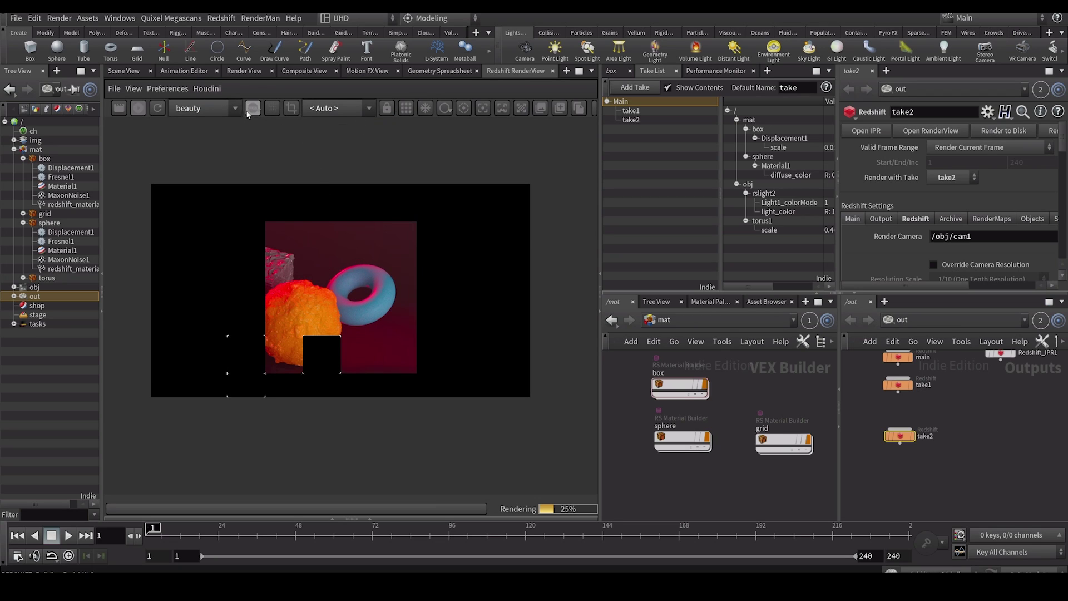
{"action": "left_click", "coordinate": [206, 88]}
{"action": "mouse_move", "coordinate": [311, 103]}
{"action": "left_click", "coordinate": [367, 126]}
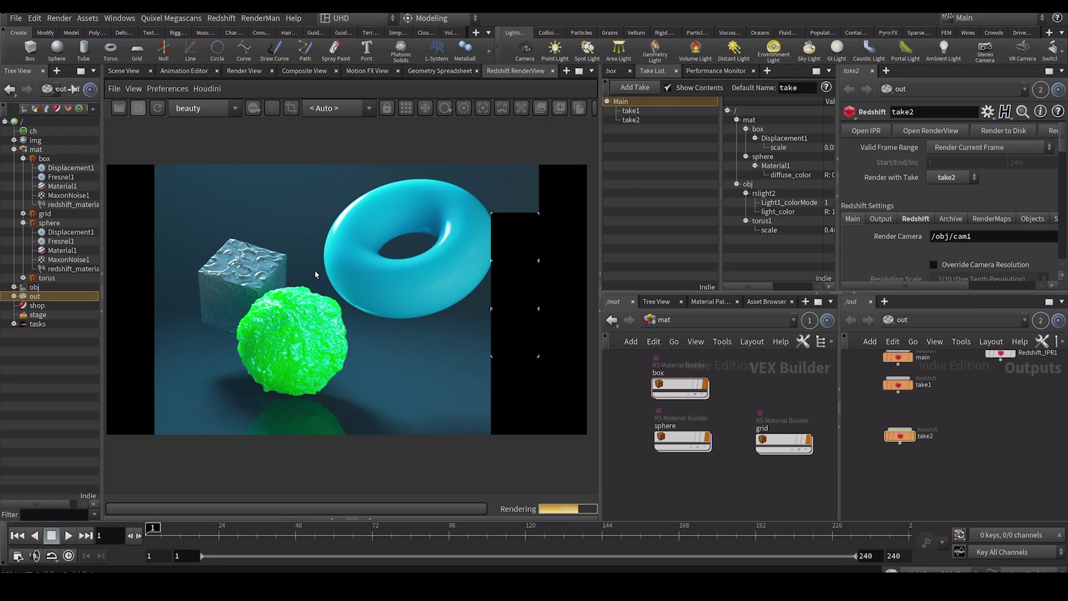
{"action": "left_click", "coordinate": [135, 111]}
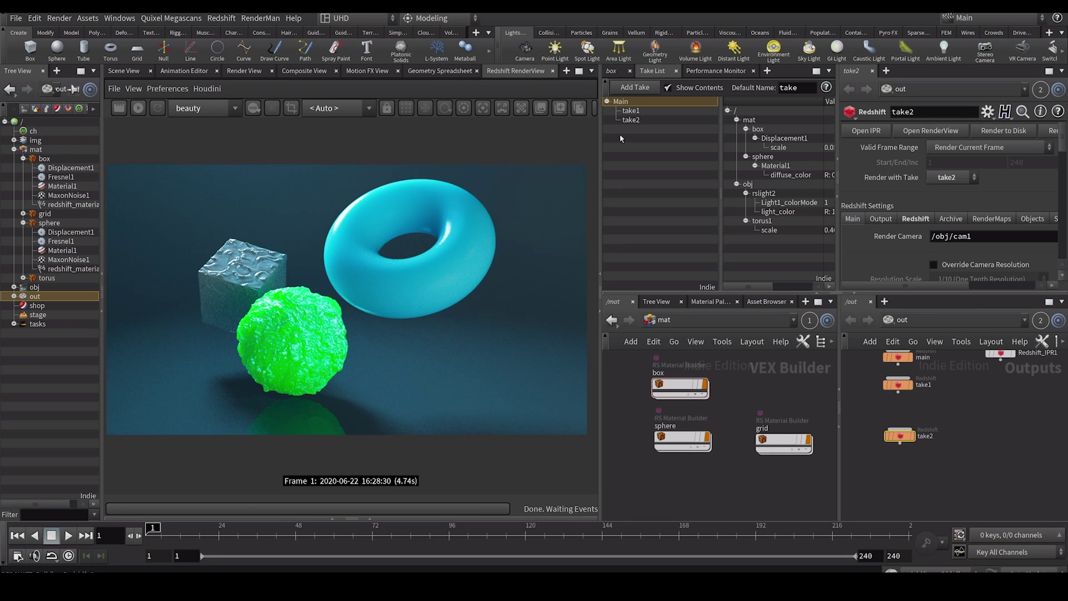
- Add a child take under take2 and make the new take the current one
{"action": "left_click", "coordinate": [630, 119]}
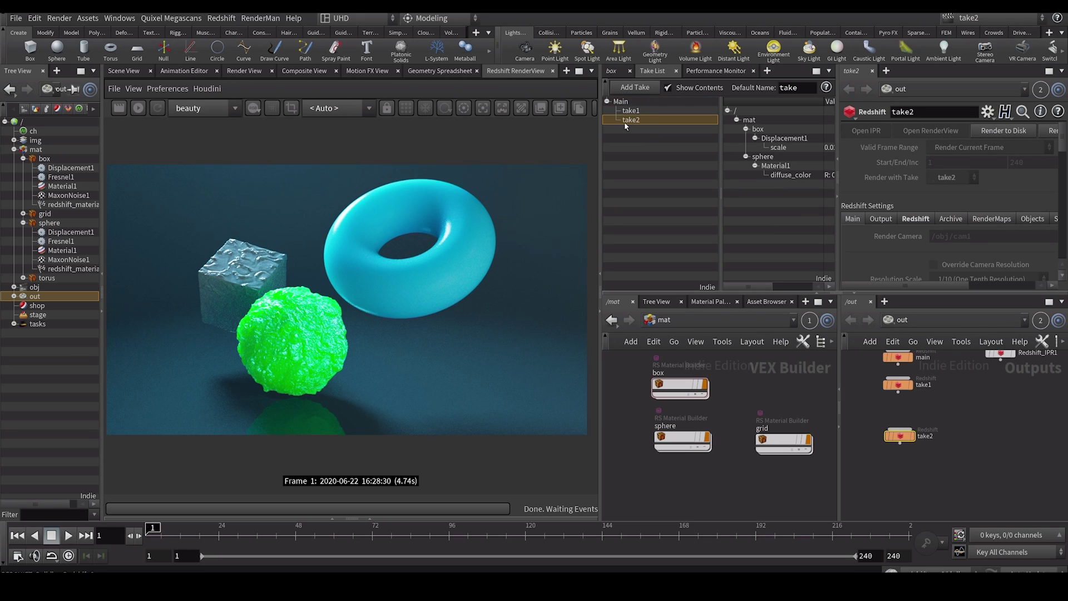
{"action": "left_click", "coordinate": [632, 88]}
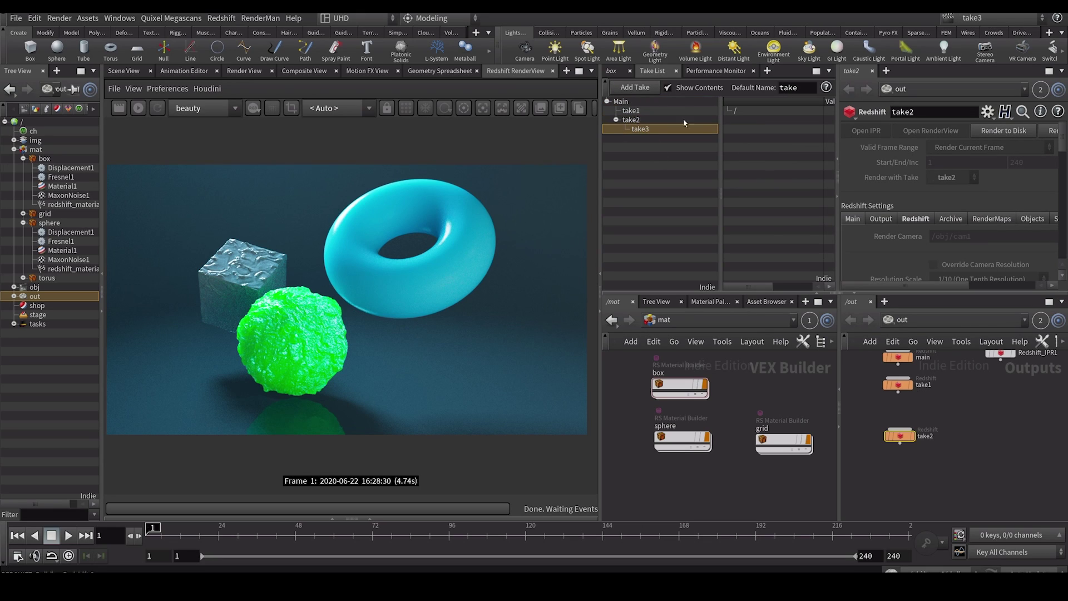
{"action": "left_click", "coordinate": [612, 71]}
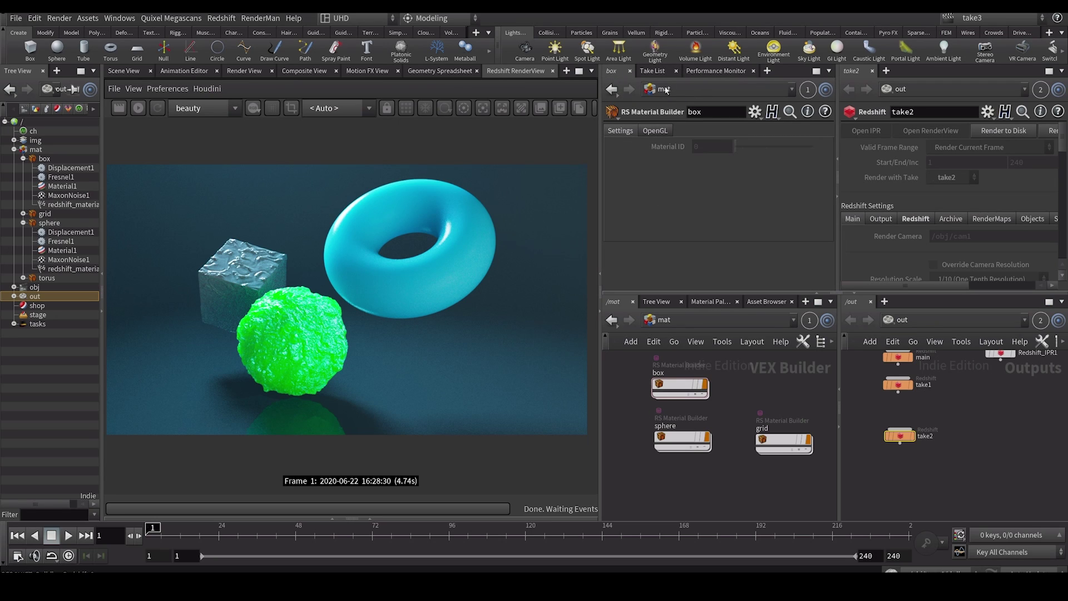
{"action": "left_click", "coordinate": [652, 71]}
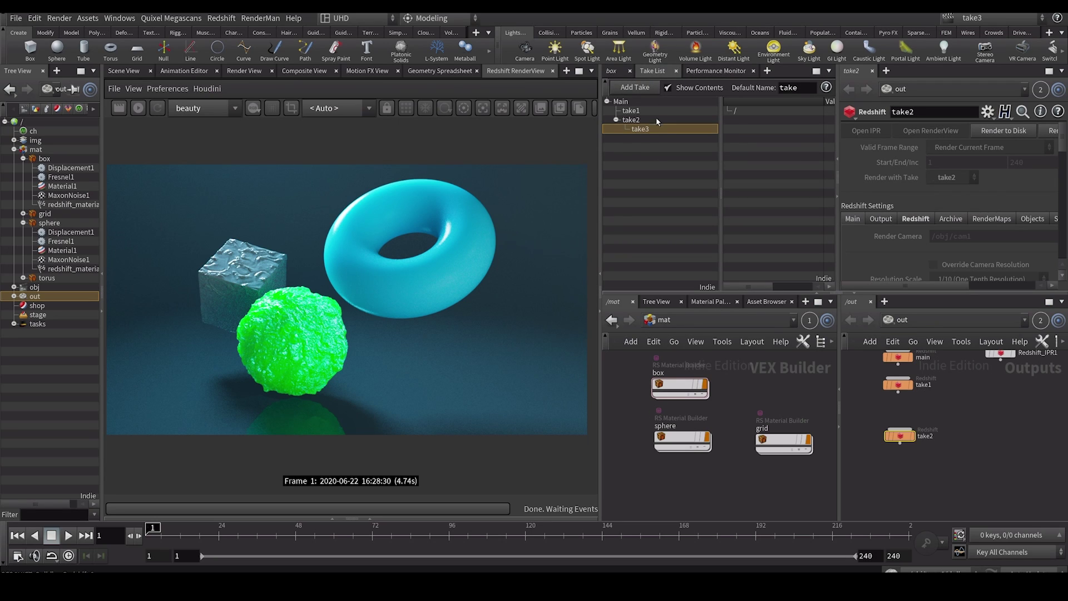
{"action": "left_click", "coordinate": [636, 119]}
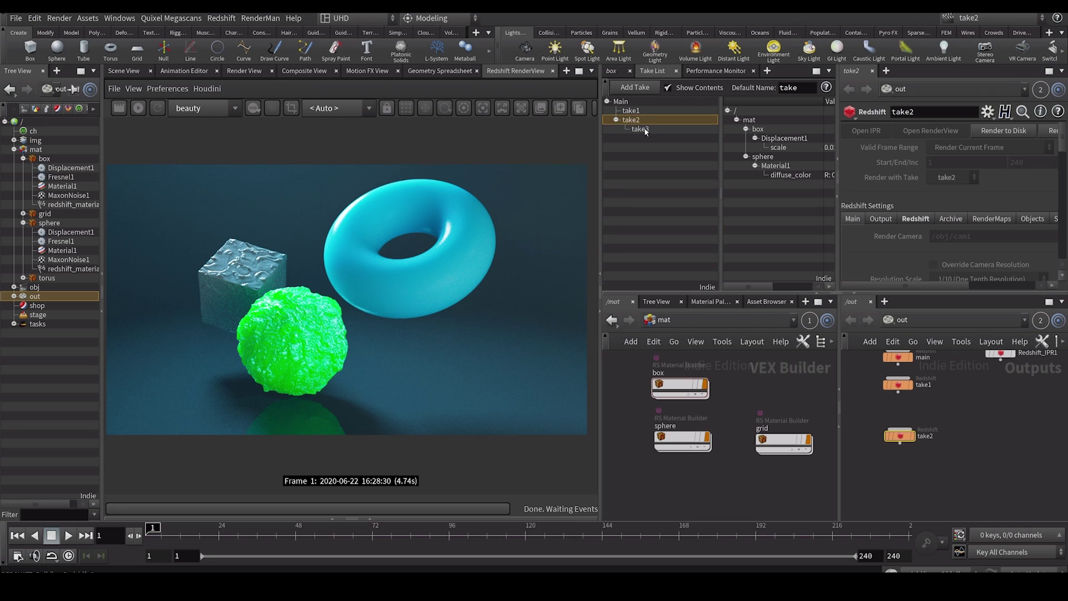
{"action": "left_click", "coordinate": [639, 129]}
- Display the transform parameters of the box1 object from the object network
{"action": "left_click", "coordinate": [612, 71]}
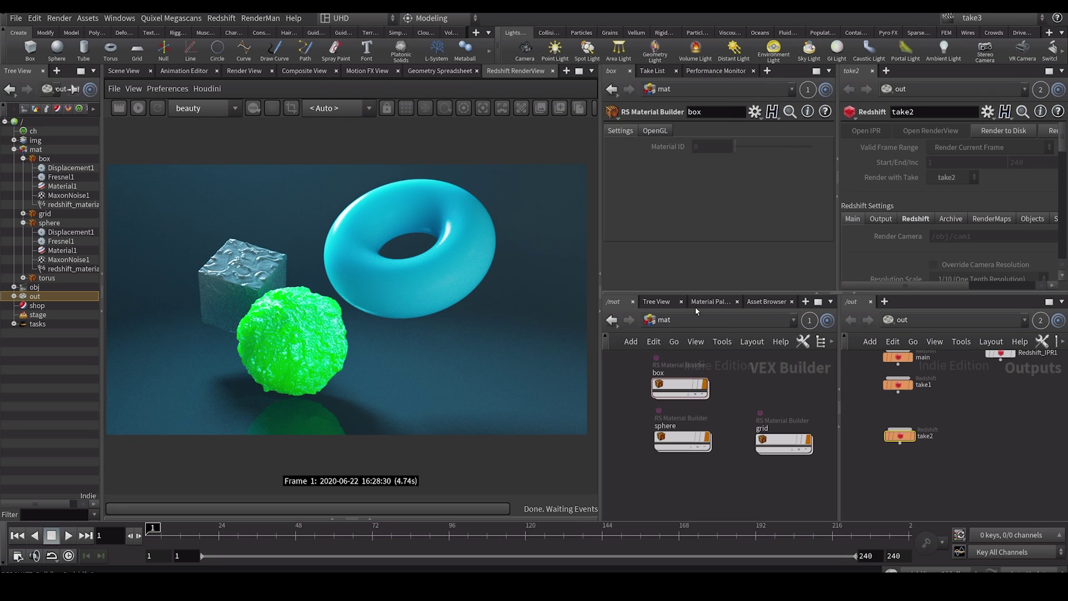
{"action": "left_click", "coordinate": [672, 341]}
{"action": "left_click", "coordinate": [693, 383]}
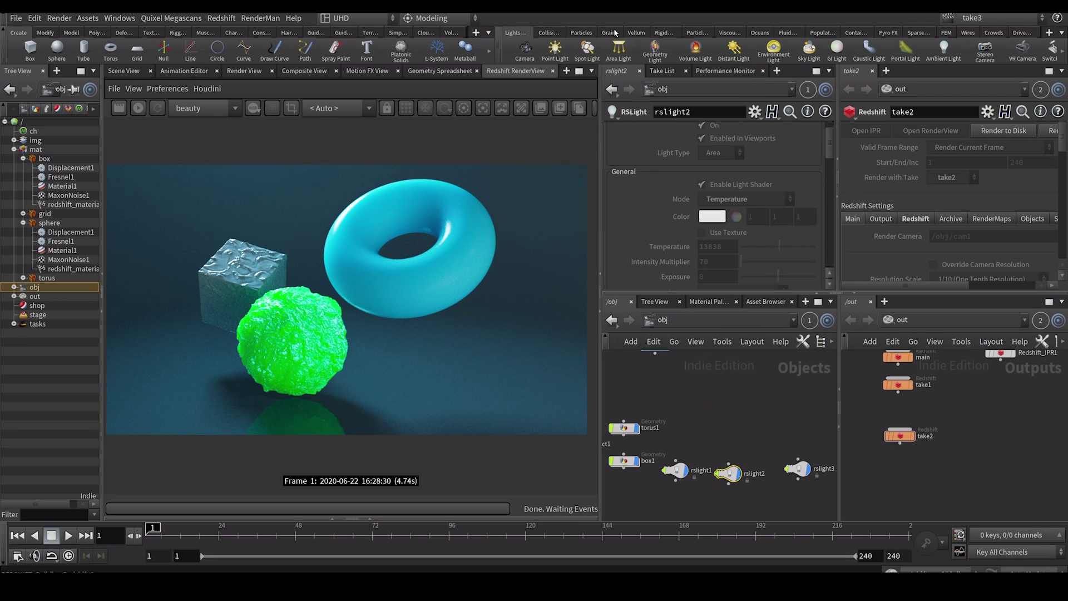
{"action": "scroll", "coordinate": [689, 427], "scroll_direction": "down", "scroll_amount": 3}
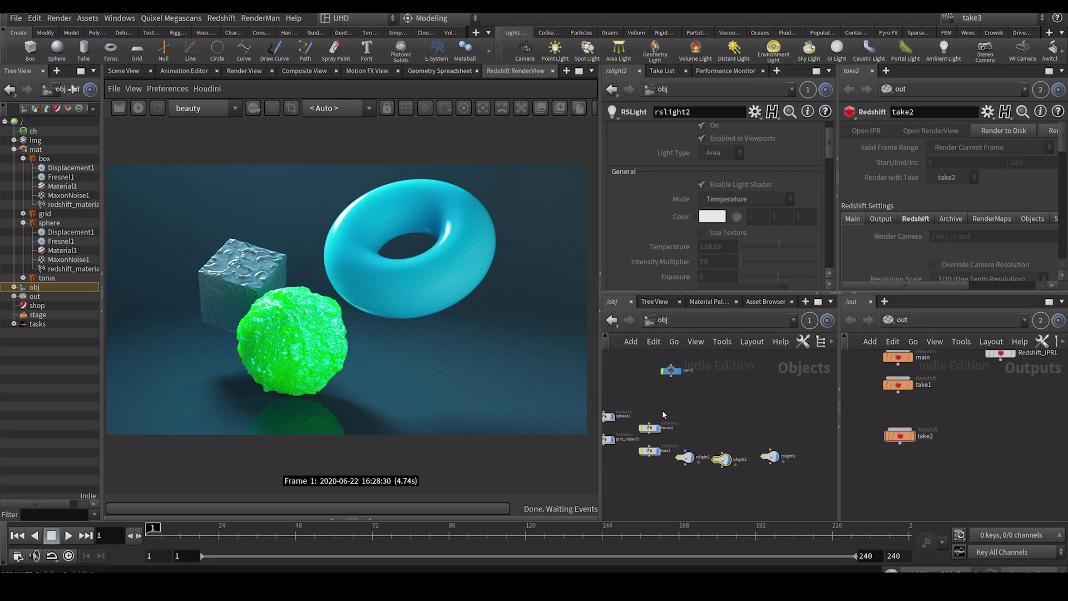
{"action": "left_click_drag", "start_coordinate": [655, 415], "coordinate": [658, 398]}
{"action": "middle_click_drag", "start_coordinate": [658, 397], "coordinate": [693, 399]}
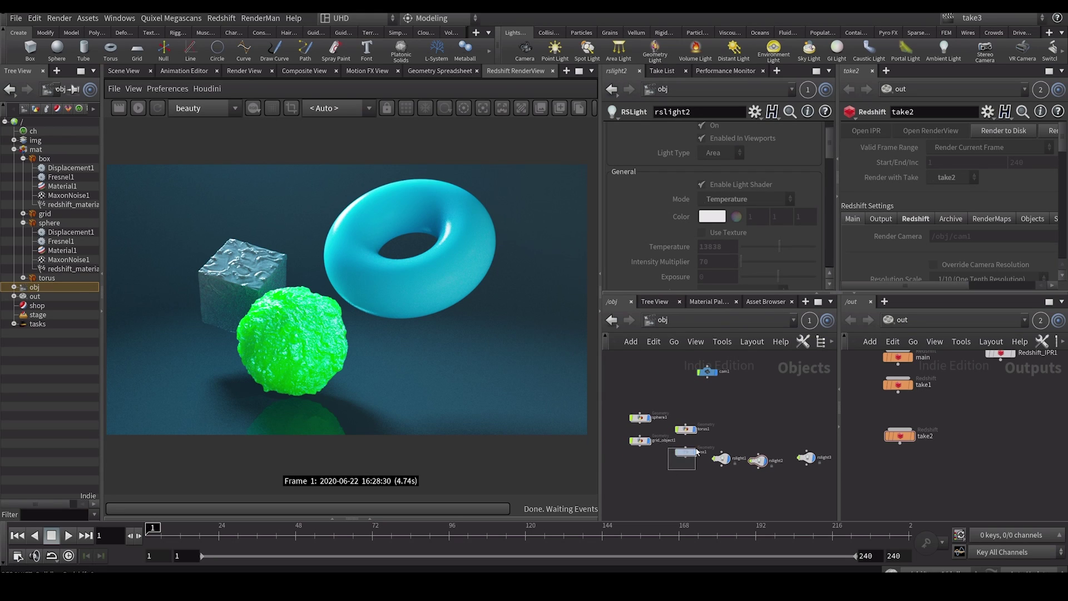
{"action": "left_click_drag", "start_coordinate": [696, 452], "coordinate": [697, 450]}
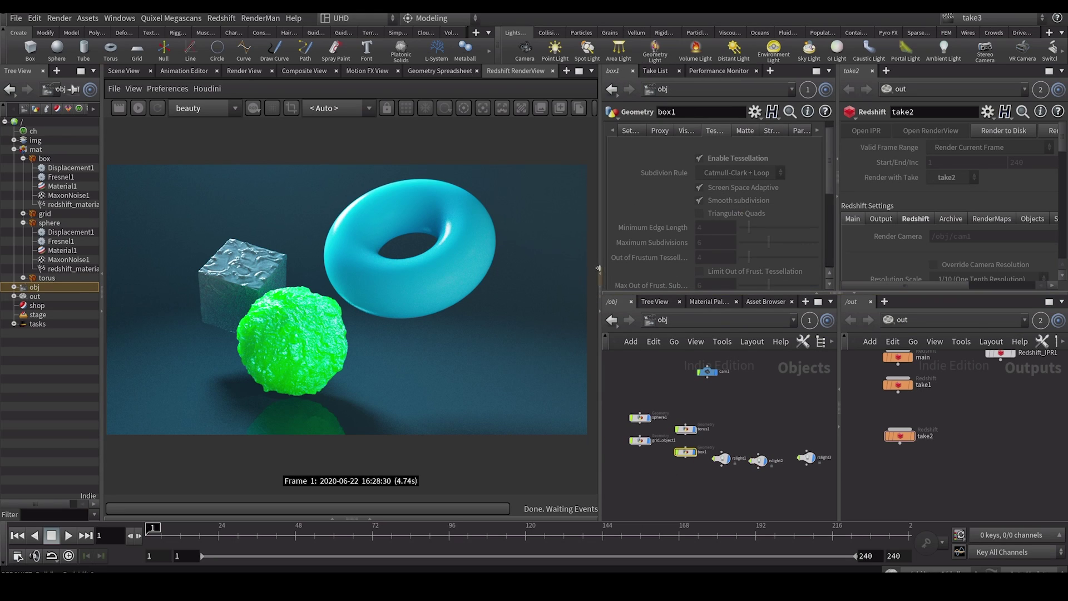
{"action": "left_click_drag", "start_coordinate": [597, 269], "coordinate": [524, 269]}
{"action": "left_click", "coordinate": [546, 132]}
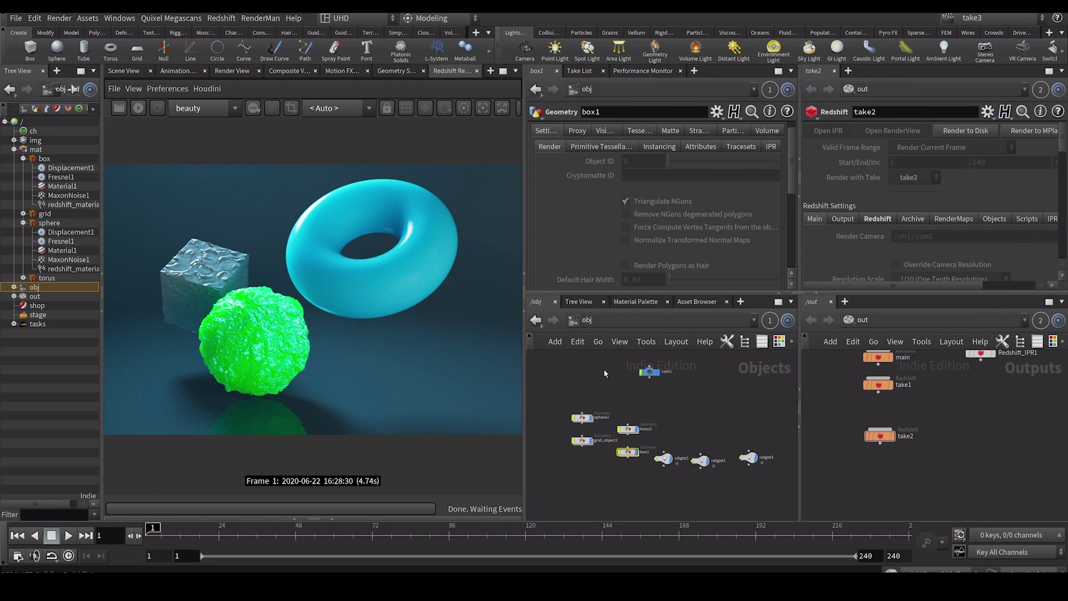
{"action": "scroll", "coordinate": [574, 181], "scroll_direction": "up", "scroll_amount": 1}
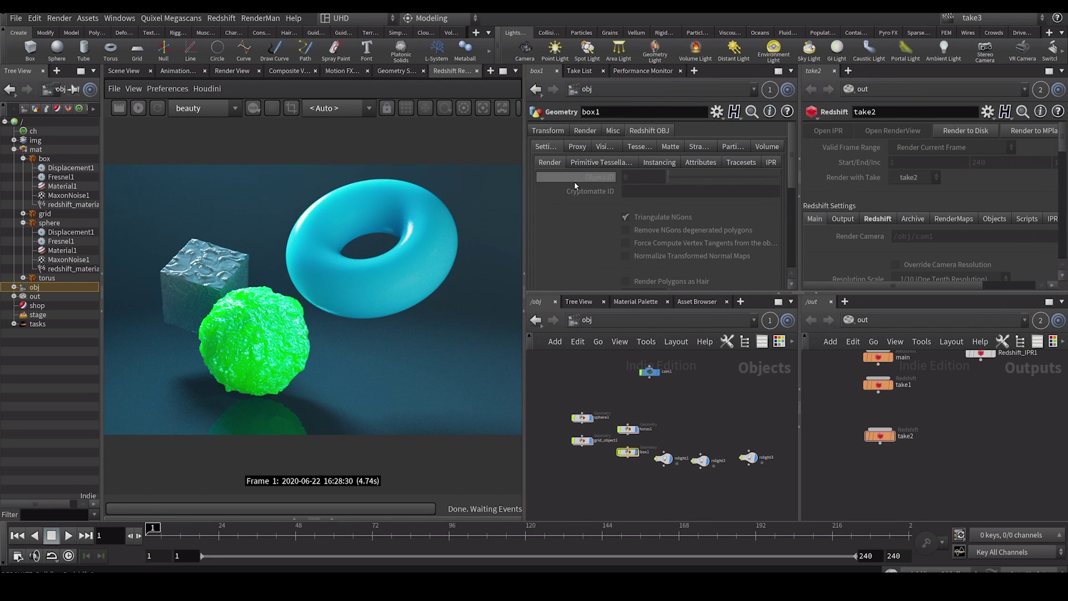
{"action": "left_click", "coordinate": [549, 132]}
- Include box1's Uniform Scale in the current take, set it to 0.392 and render the scene
{"action": "scroll", "coordinate": [618, 190], "scroll_direction": "down", "scroll_amount": 1}
{"action": "scroll", "coordinate": [619, 194], "scroll_direction": "down", "scroll_amount": 2}
{"action": "right_click", "coordinate": [602, 198]}
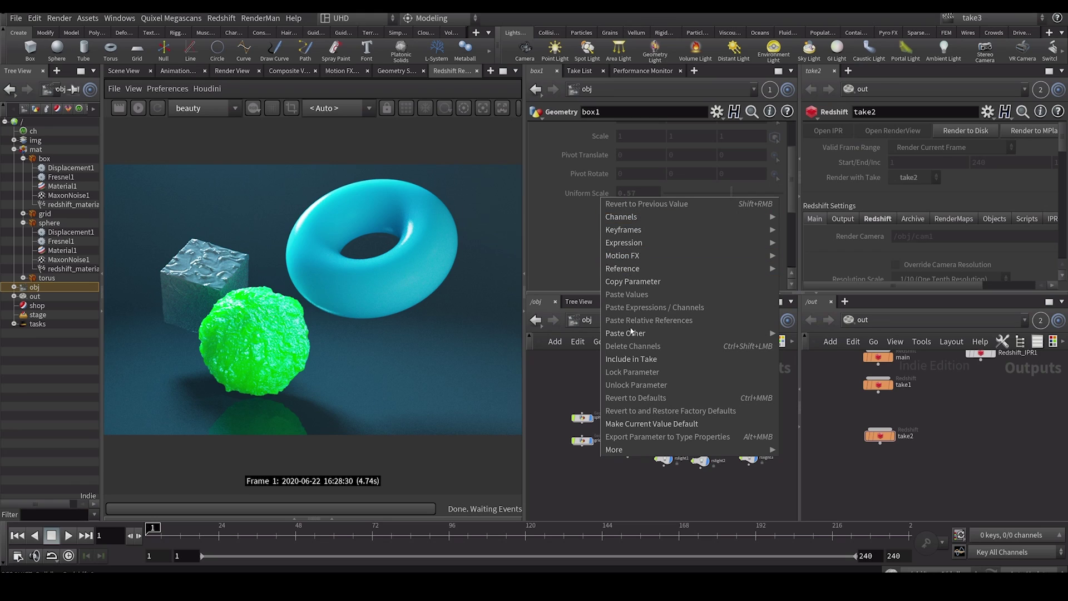
{"action": "left_click", "coordinate": [632, 360]}
{"action": "left_click_drag", "start_coordinate": [722, 198], "coordinate": [706, 198]}
{"action": "left_click", "coordinate": [138, 108]}
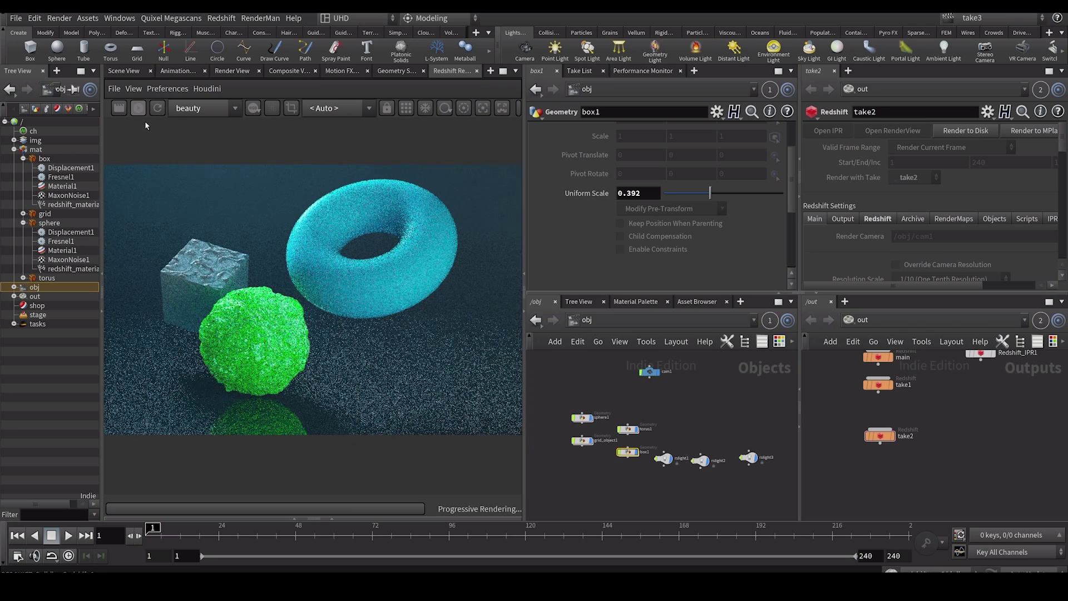
- Duplicate the take2 output node below it as take3 and try to set the copy to render with take3
{"action": "left_click_drag", "start_coordinate": [829, 425], "coordinate": [902, 460]}
{"action": "left_click_drag", "start_coordinate": [881, 436], "coordinate": [887, 478], "text": "alt"}
{"action": "left_click", "coordinate": [913, 182]}
{"action": "left_click", "coordinate": [863, 163]}
{"action": "left_click", "coordinate": [902, 182]}
{"action": "left_click", "coordinate": [909, 242]}
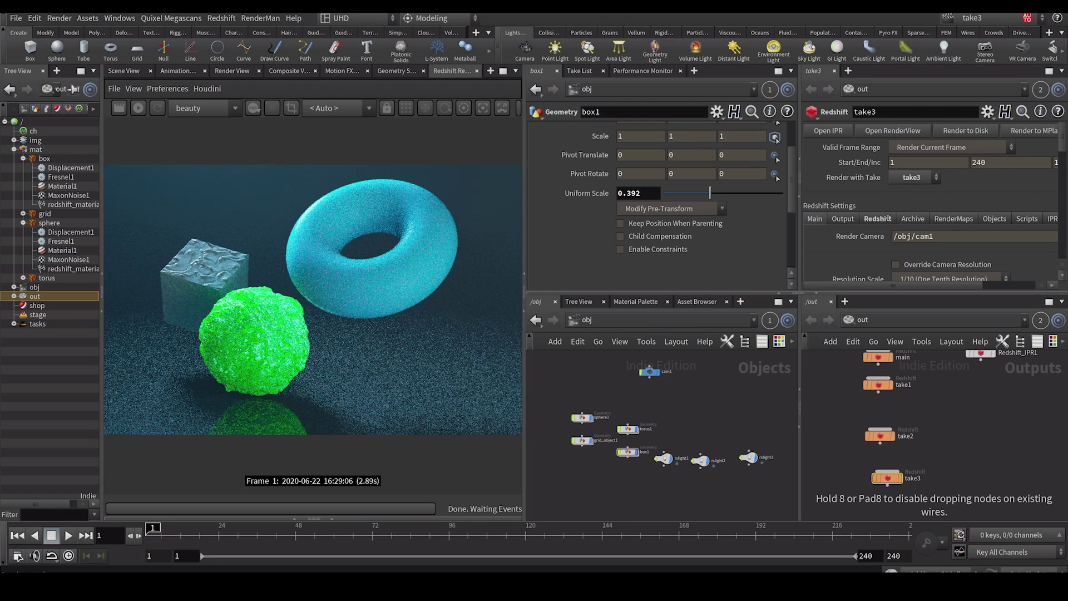
- Make Main the current take and set the take3 output to render with take3
{"action": "left_click", "coordinate": [579, 71]}
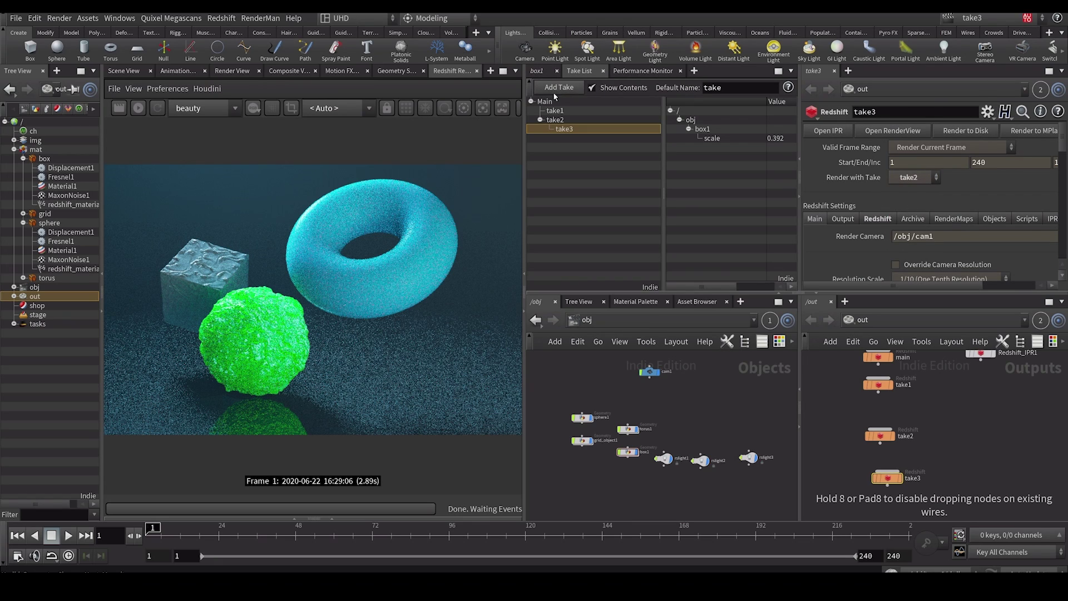
{"action": "left_click", "coordinate": [545, 102]}
{"action": "left_click", "coordinate": [913, 177]}
{"action": "left_click", "coordinate": [909, 242]}
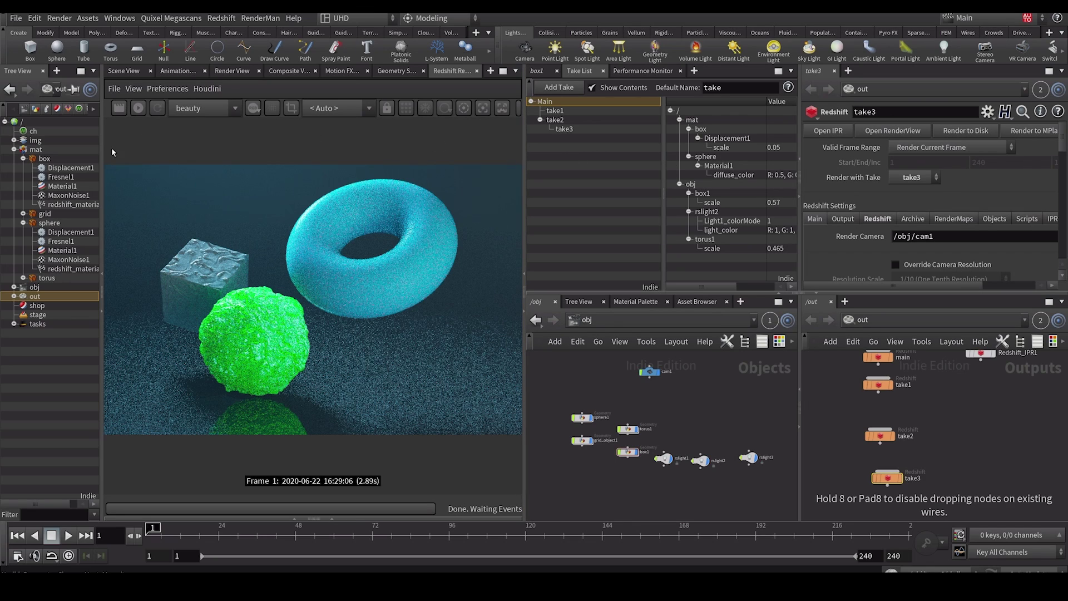
- Render the take3 output in the Redshift render view
{"action": "left_click", "coordinate": [207, 88]}
{"action": "mouse_move", "coordinate": [261, 106]}
{"action": "left_click", "coordinate": [373, 141]}
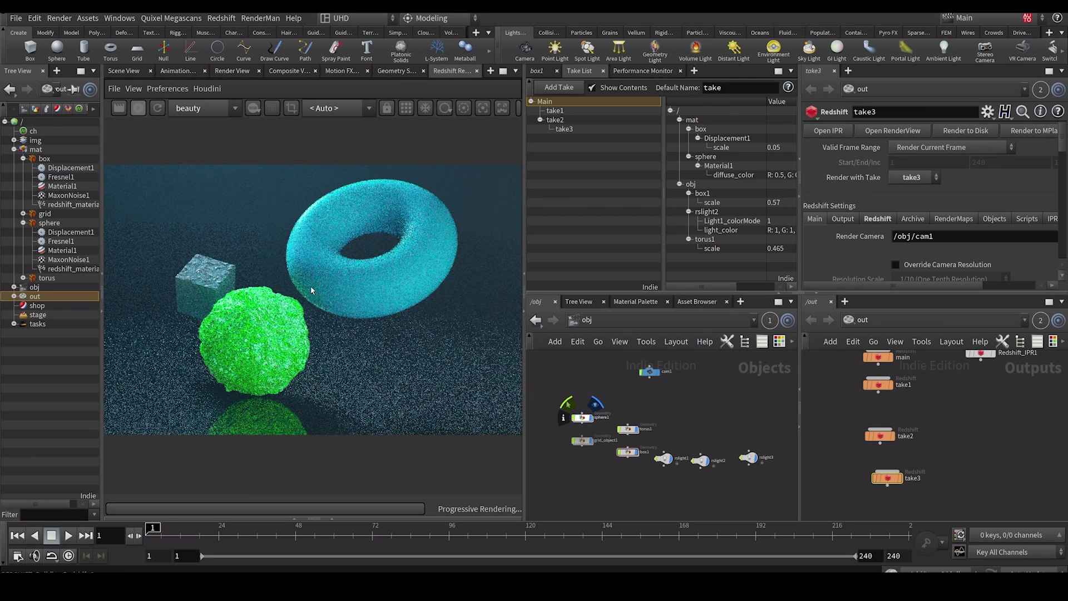
{"action": "middle_click_drag", "start_coordinate": [248, 252], "coordinate": [289, 269]}
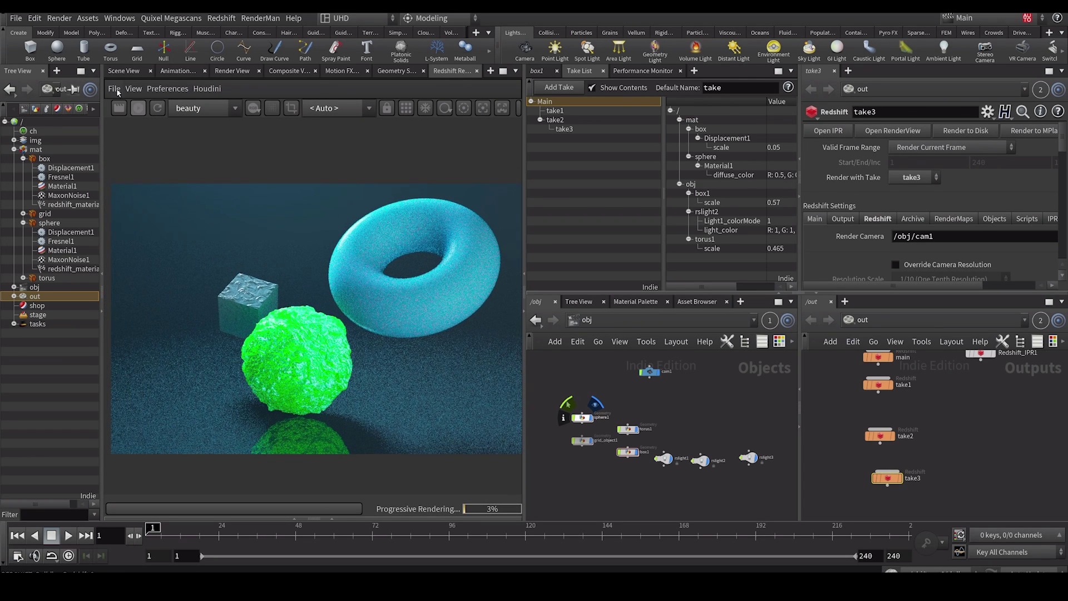
- Widen the take list and examine the parameters stored in take1 and take3
{"action": "left_click", "coordinate": [554, 110]}
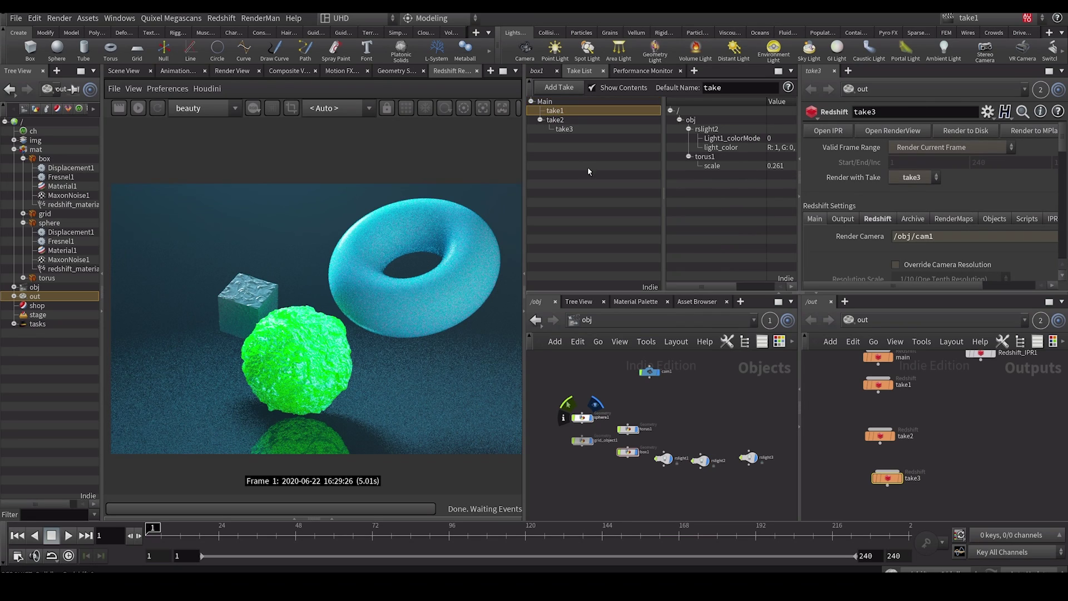
{"action": "left_click_drag", "start_coordinate": [526, 178], "coordinate": [409, 177]}
{"action": "left_click", "coordinate": [446, 129]}
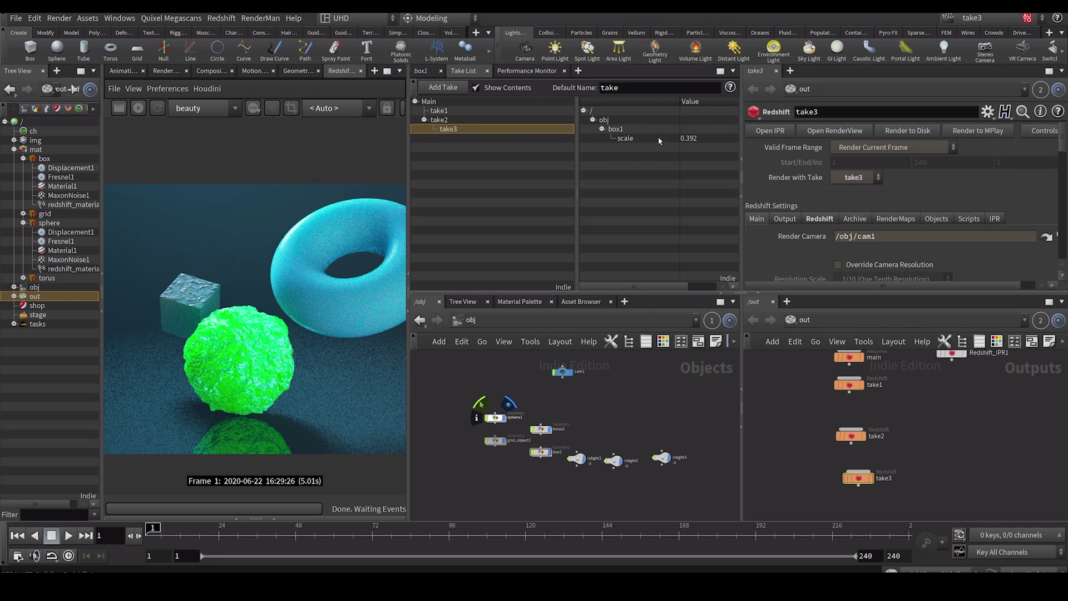
- Make take2 current and set the displacement scale of the box material to 0.25
{"action": "left_click", "coordinate": [435, 121]}
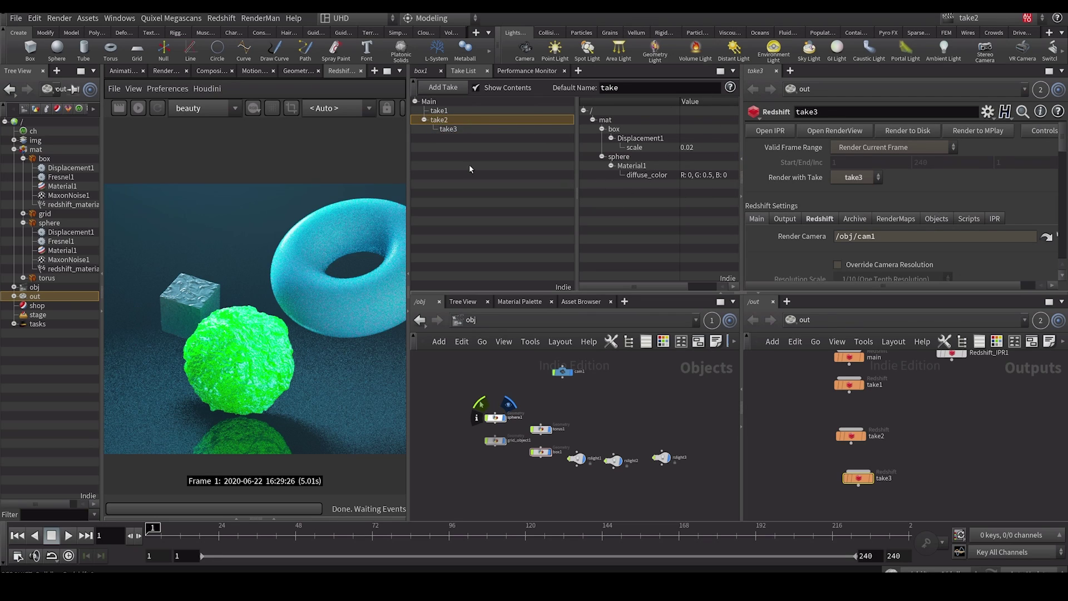
{"action": "middle_click_drag", "start_coordinate": [487, 398], "coordinate": [510, 409]}
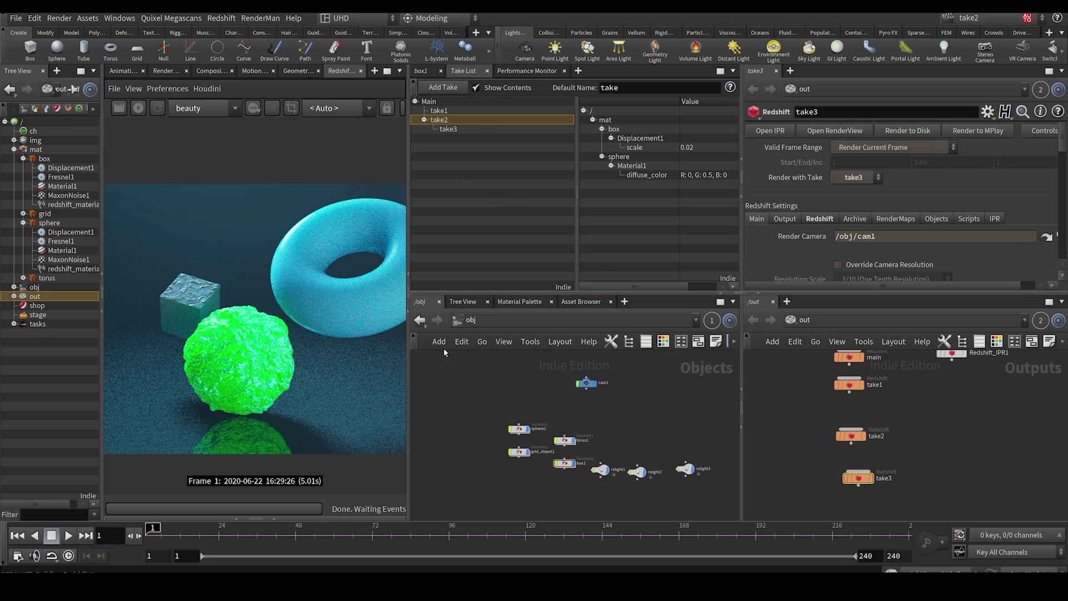
{"action": "left_click", "coordinate": [471, 321]}
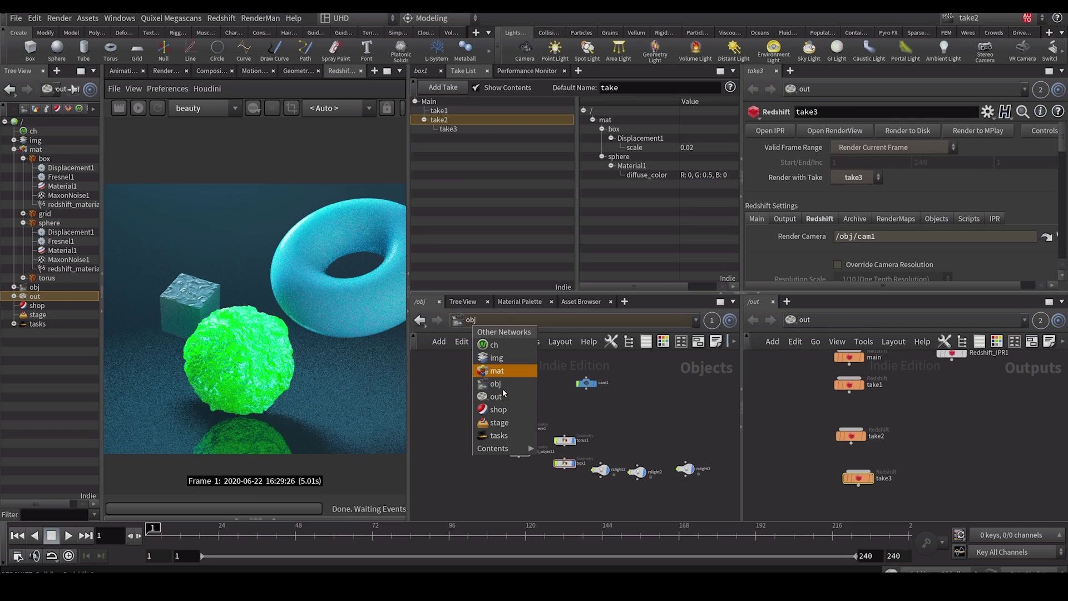
{"action": "left_click", "coordinate": [496, 370]}
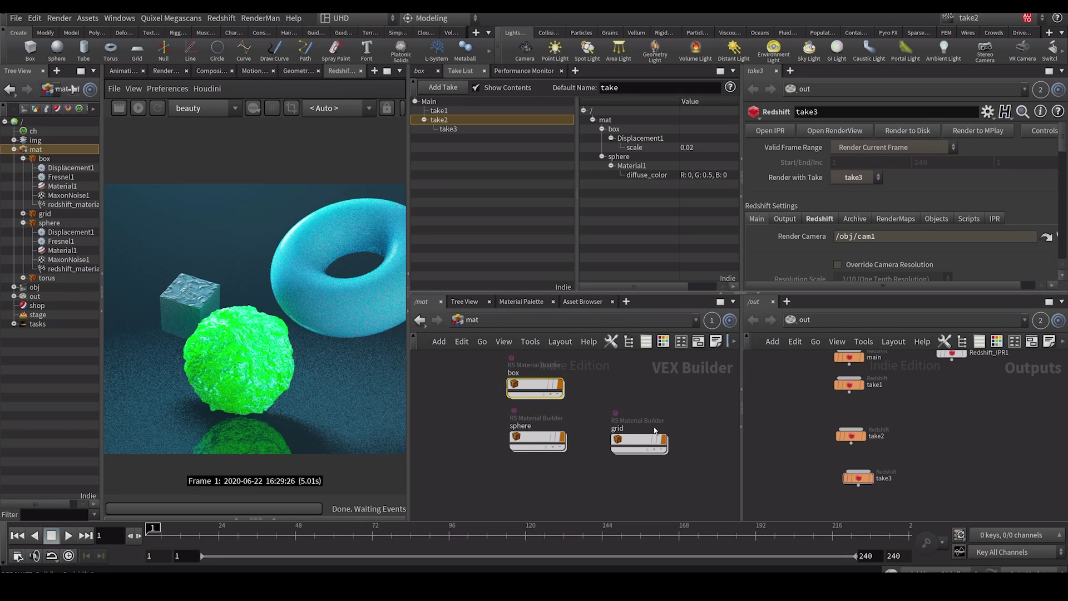
{"action": "double_click", "coordinate": [527, 383]}
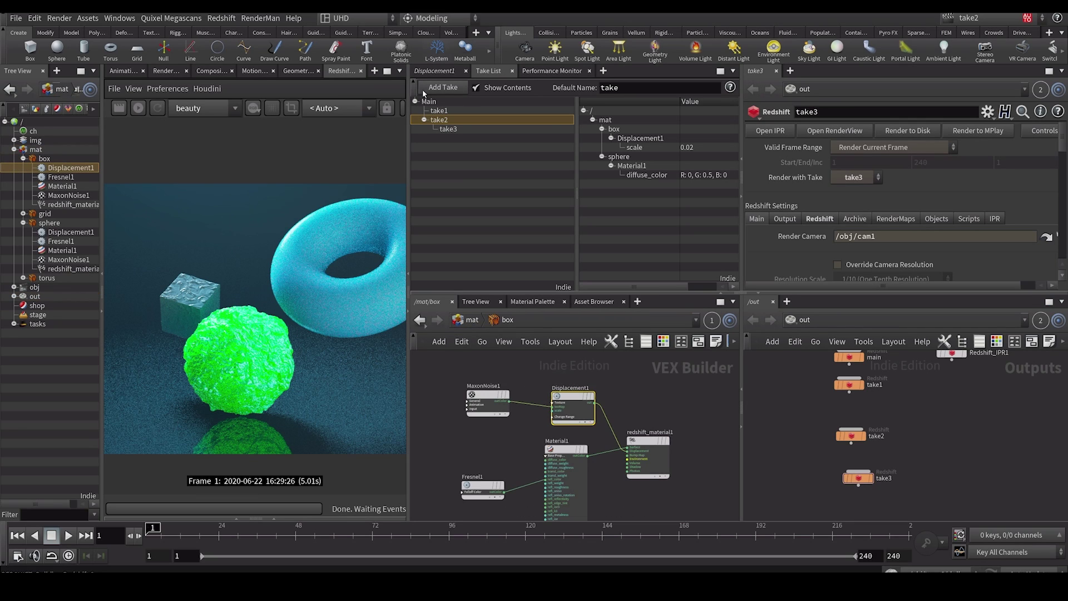
{"action": "left_click", "coordinate": [430, 72]}
{"action": "left_click_drag", "start_coordinate": [634, 144], "coordinate": [638, 144]}
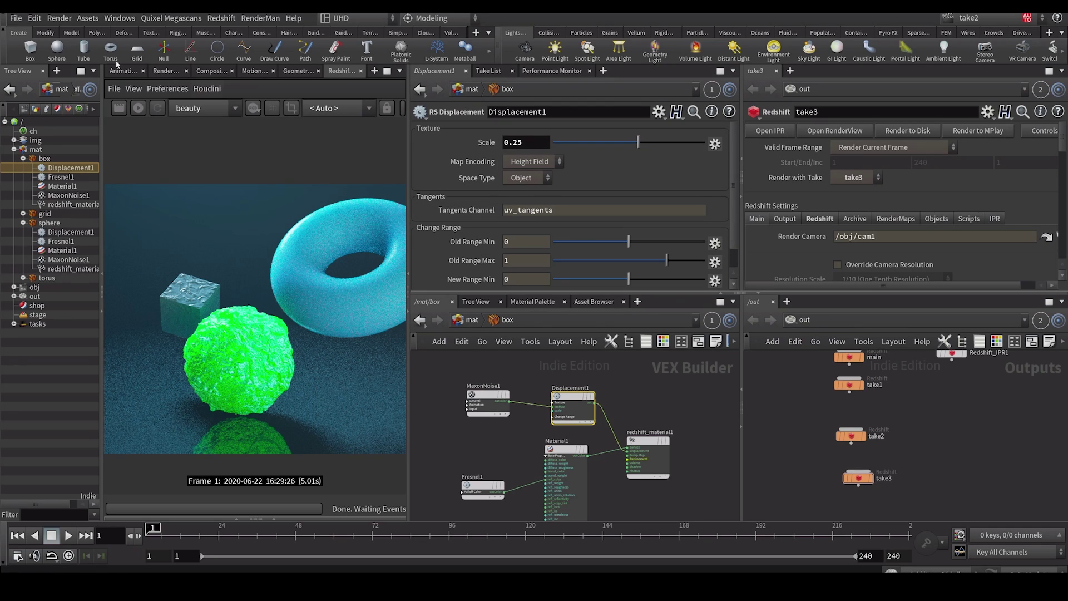
- Render the take3 output again to check how the box displacement change in take2 carries over
{"action": "left_click", "coordinate": [138, 107]}
{"action": "left_click", "coordinate": [213, 89]}
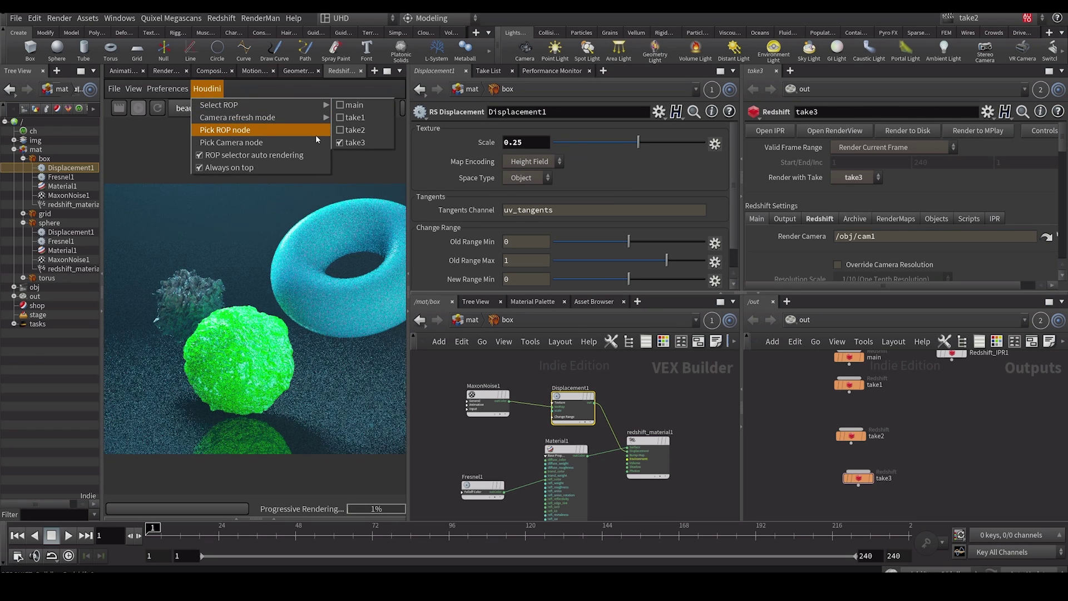
{"action": "left_click", "coordinate": [316, 135]}
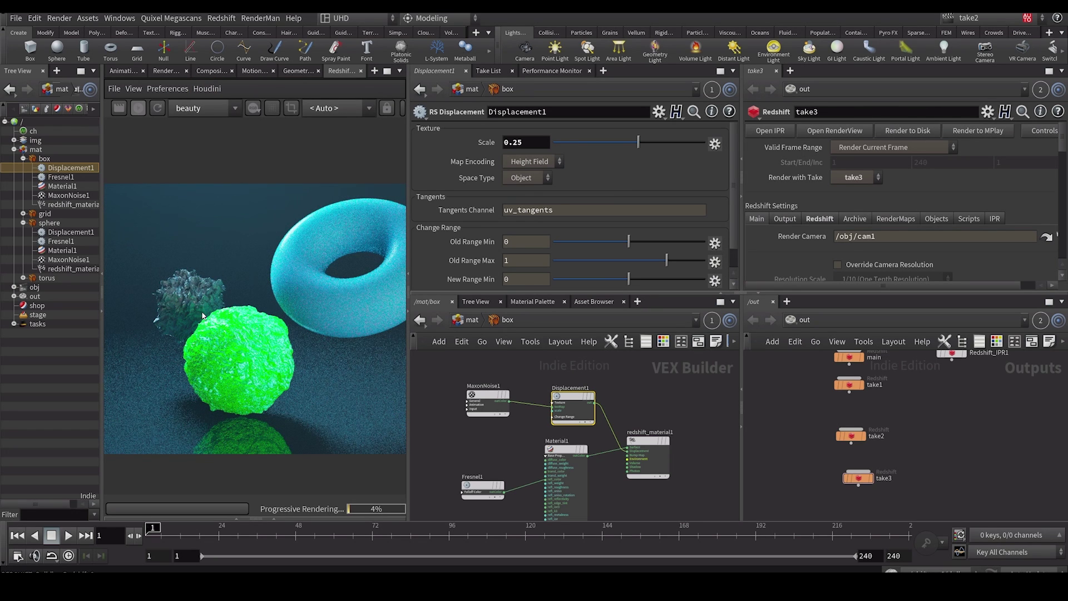
{"action": "left_click", "coordinate": [139, 112]}
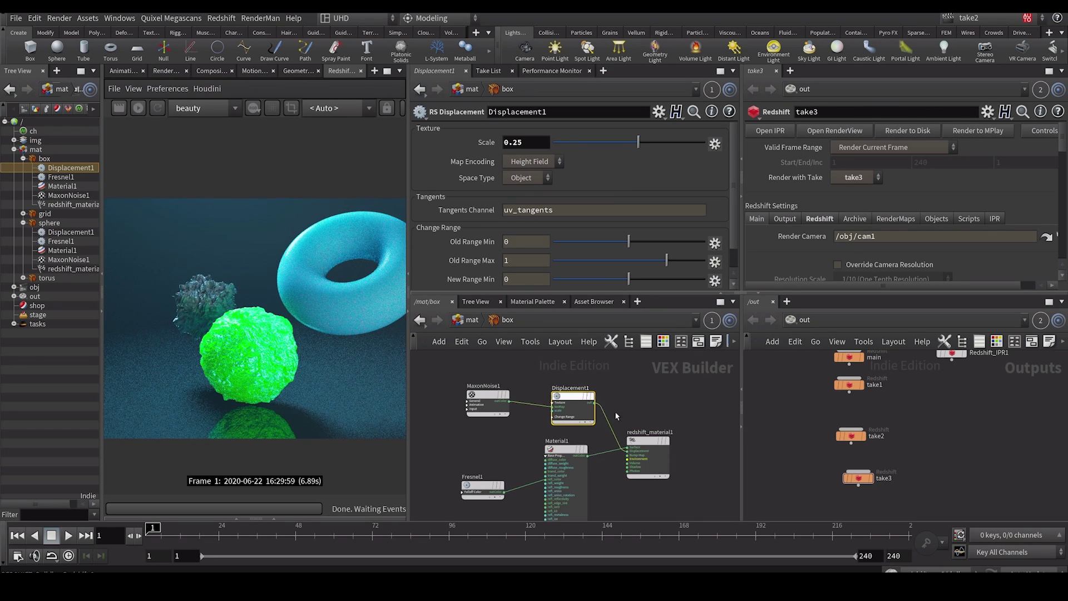
- Go to the object network, select rslight1 and look up the Include in Take option for its light mode parameter
{"action": "left_click", "coordinate": [472, 326]}
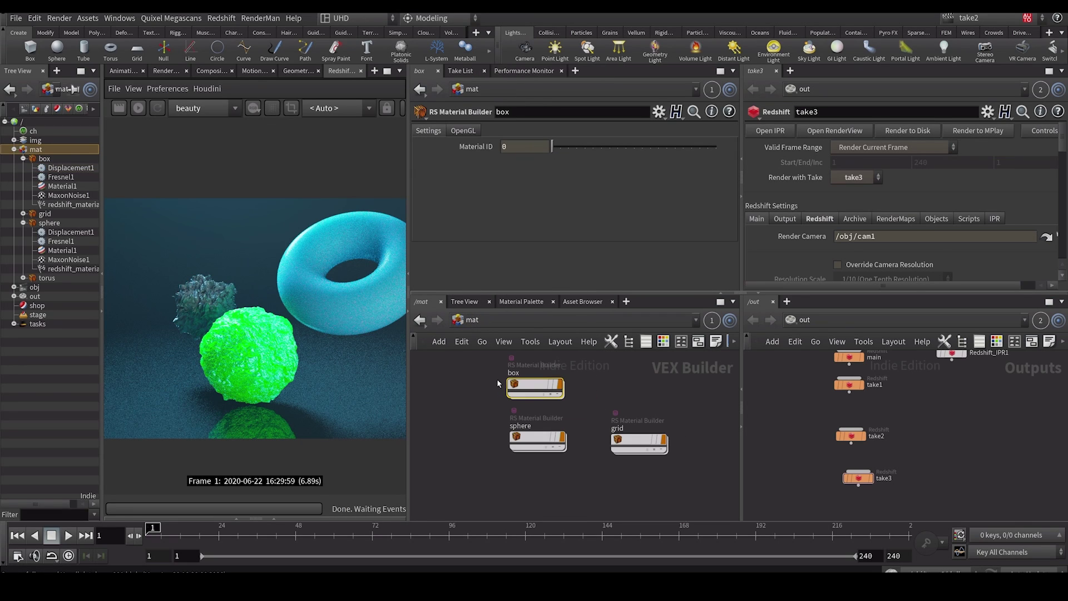
{"action": "left_click", "coordinate": [472, 325]}
{"action": "left_click", "coordinate": [509, 378]}
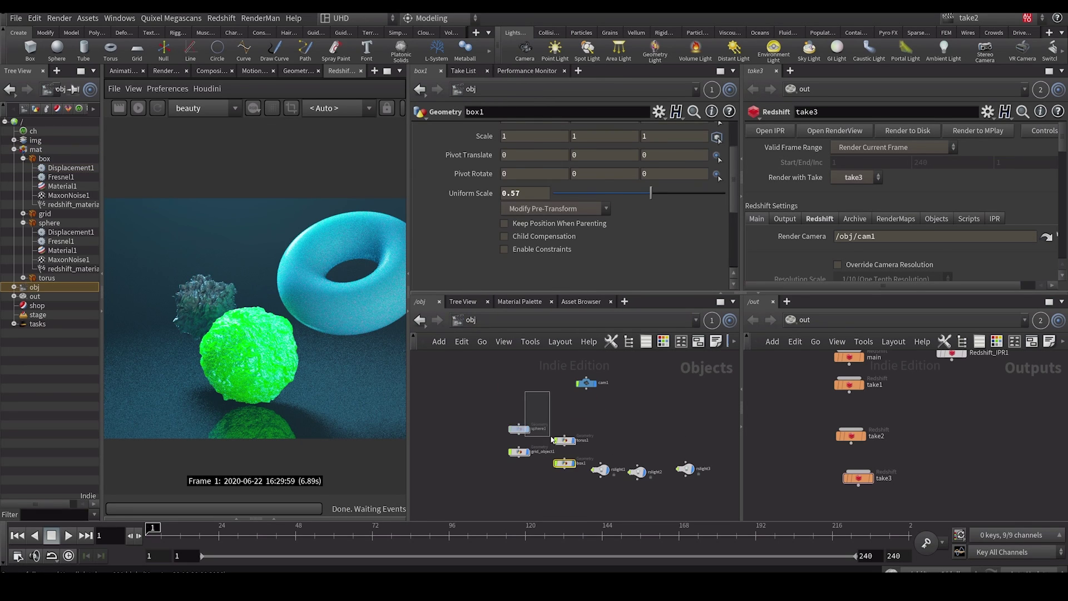
{"action": "left_click", "coordinate": [599, 469]}
{"action": "right_click", "coordinate": [491, 217]}
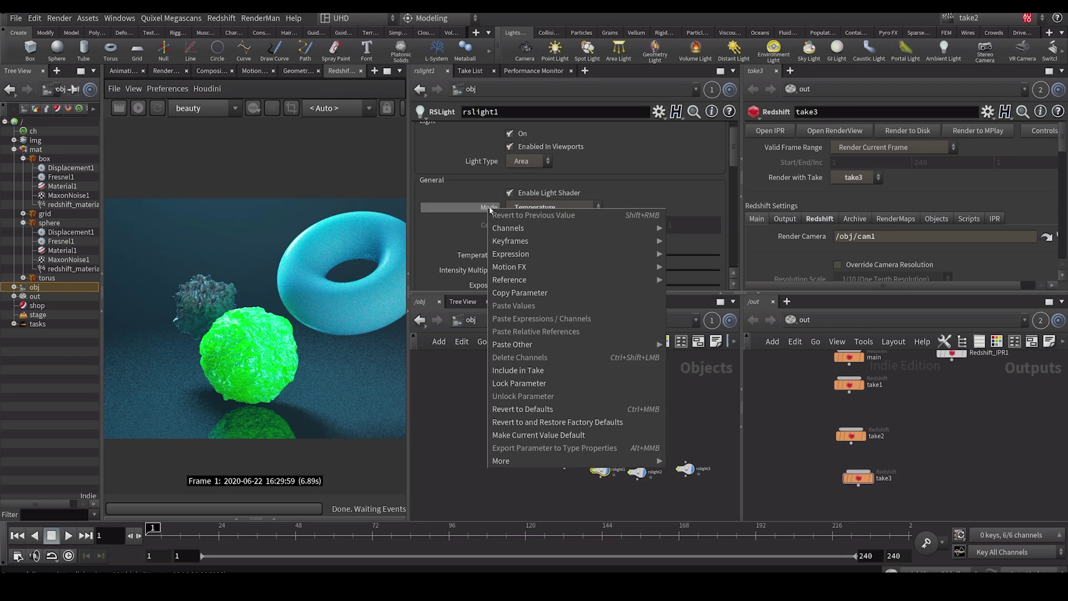
{"action": "left_click", "coordinate": [493, 399]}
{"action": "left_click", "coordinate": [543, 479]}
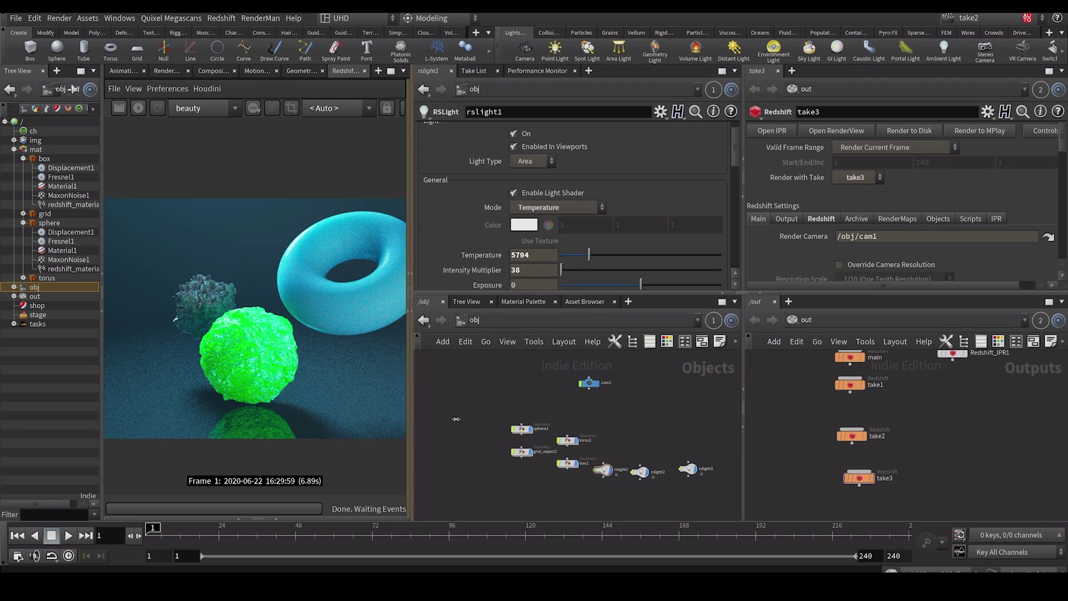
- Widen the render view, then switch Auto Takes off and on again while take2 is current
{"action": "left_click_drag", "start_coordinate": [408, 404], "coordinate": [663, 357]}
{"action": "left_click", "coordinate": [997, 20]}
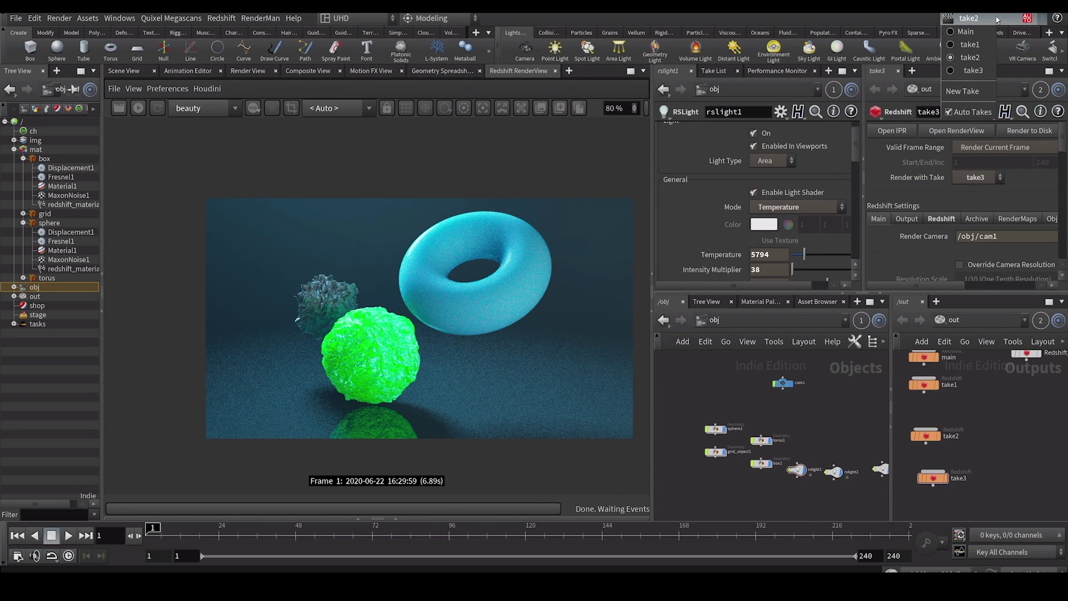
{"action": "left_click", "coordinate": [953, 111]}
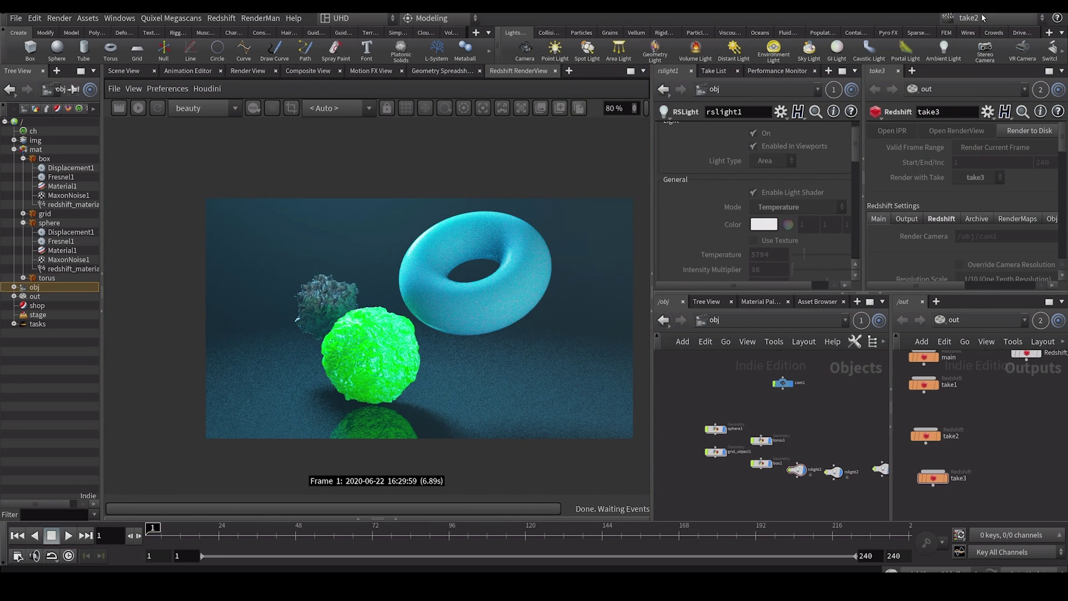
{"action": "left_click", "coordinate": [983, 18]}
{"action": "left_click", "coordinate": [956, 111]}
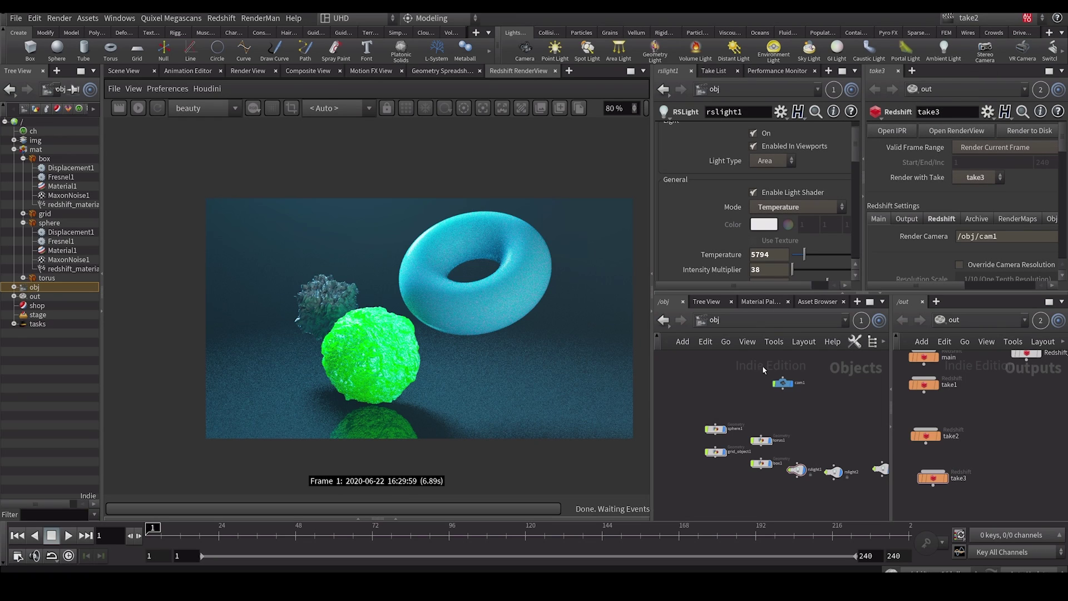
- Select sphere1 in the object network and view its transform parameters
{"action": "middle_click_drag", "start_coordinate": [749, 396], "coordinate": [732, 381]}
{"action": "scroll", "coordinate": [732, 381], "scroll_direction": "down", "scroll_amount": 2}
{"action": "scroll", "coordinate": [713, 382], "scroll_direction": "up", "scroll_amount": 3}
{"action": "left_click_drag", "start_coordinate": [716, 394], "coordinate": [719, 398]}
{"action": "left_click", "coordinate": [722, 420]}
{"action": "scroll", "coordinate": [719, 199], "scroll_direction": "up", "scroll_amount": 2}
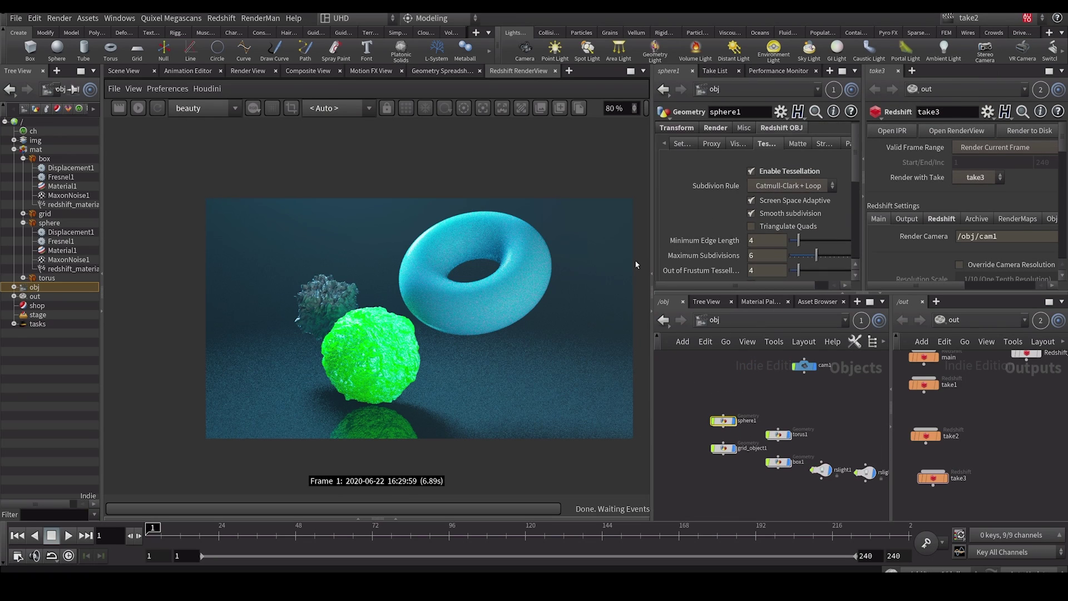
{"action": "left_click_drag", "start_coordinate": [654, 265], "coordinate": [575, 266]}
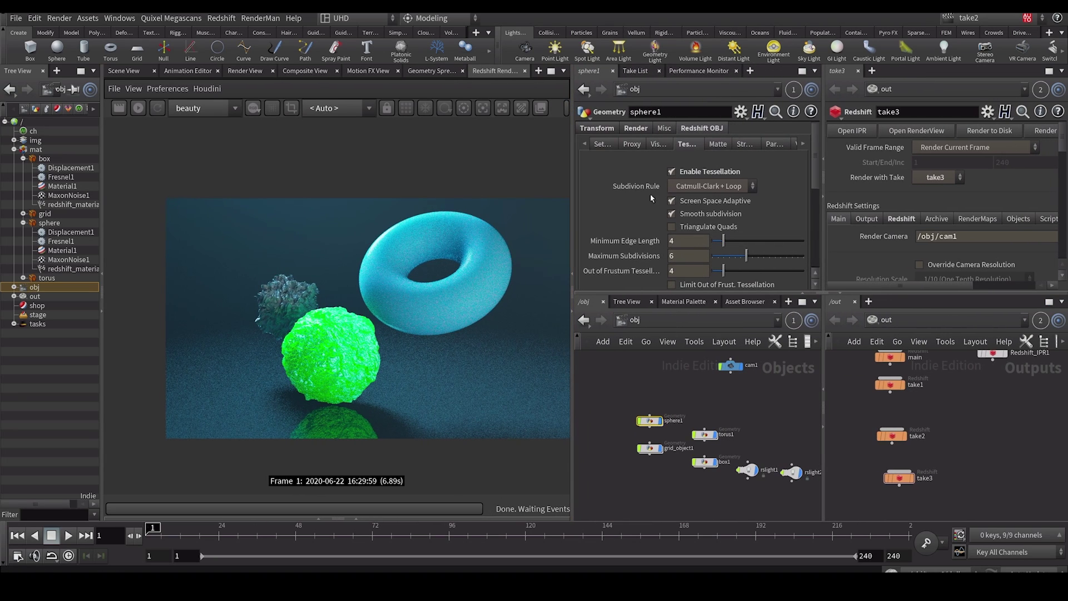
{"action": "left_click", "coordinate": [594, 129]}
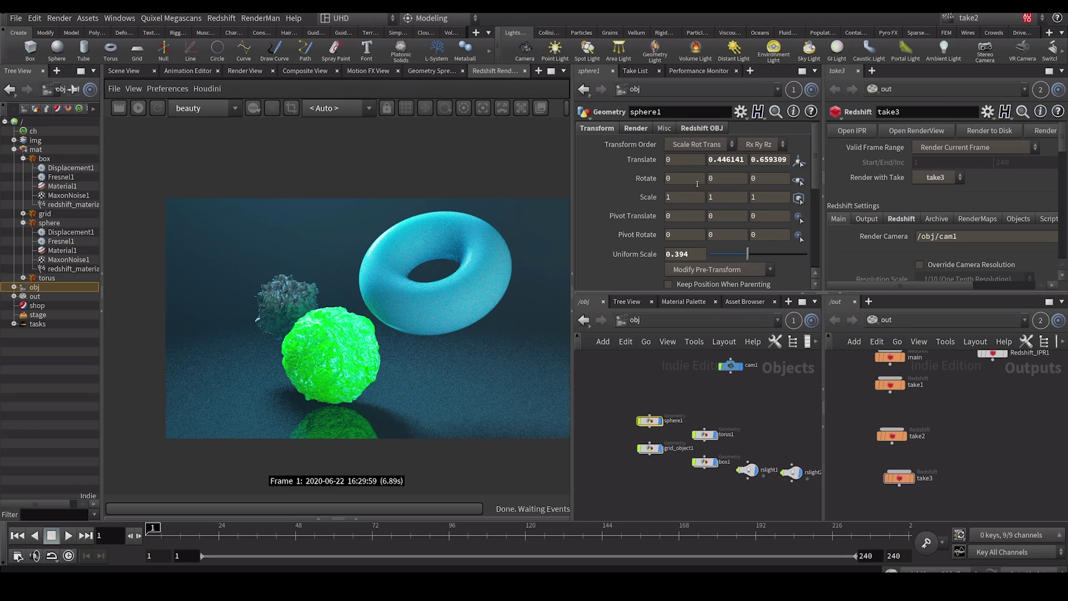
- Make take3 current, set box1's Y translation to 2.59709 and view the take's stored parameters in the take list
{"action": "left_click", "coordinate": [634, 71]}
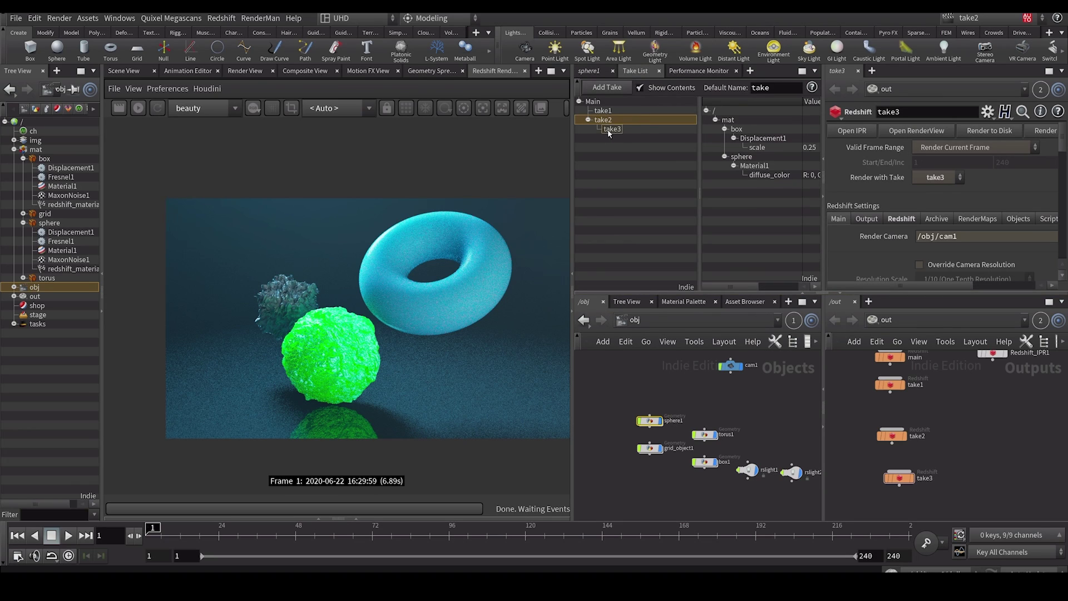
{"action": "left_click", "coordinate": [612, 129]}
{"action": "left_click", "coordinate": [589, 71]}
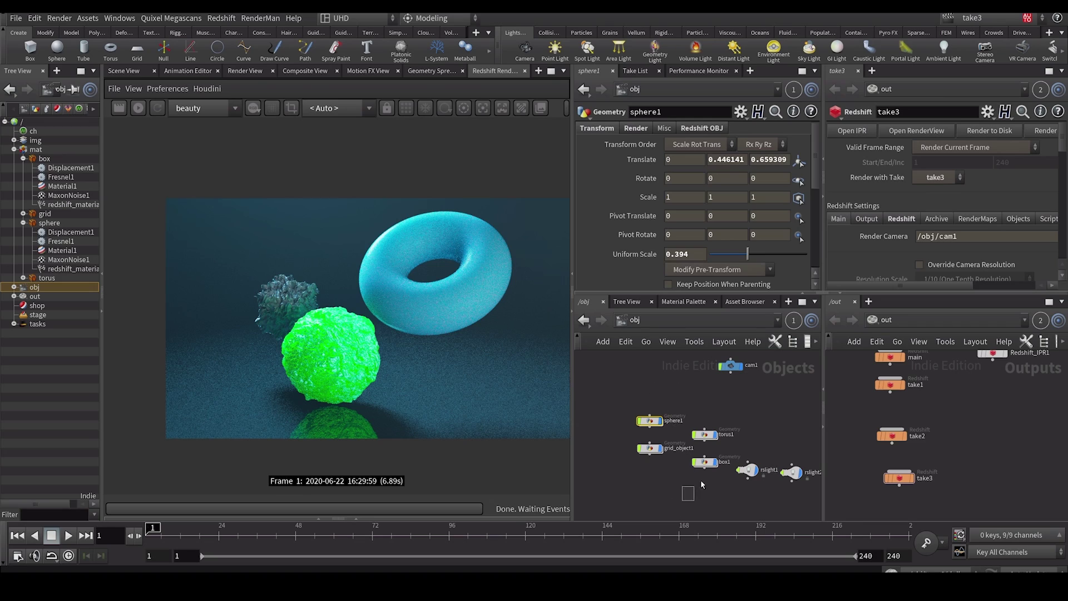
{"action": "left_click_drag", "start_coordinate": [702, 483], "coordinate": [721, 458]}
{"action": "mouse_move", "coordinate": [749, 159]}
{"action": "middle_mouse_down"}
{"action": "mouse_move", "coordinate": [729, 159]}
{"action": "mouse_move", "coordinate": [762, 159]}
{"action": "middle_mouse_up"}
{"action": "left_click", "coordinate": [626, 71]}
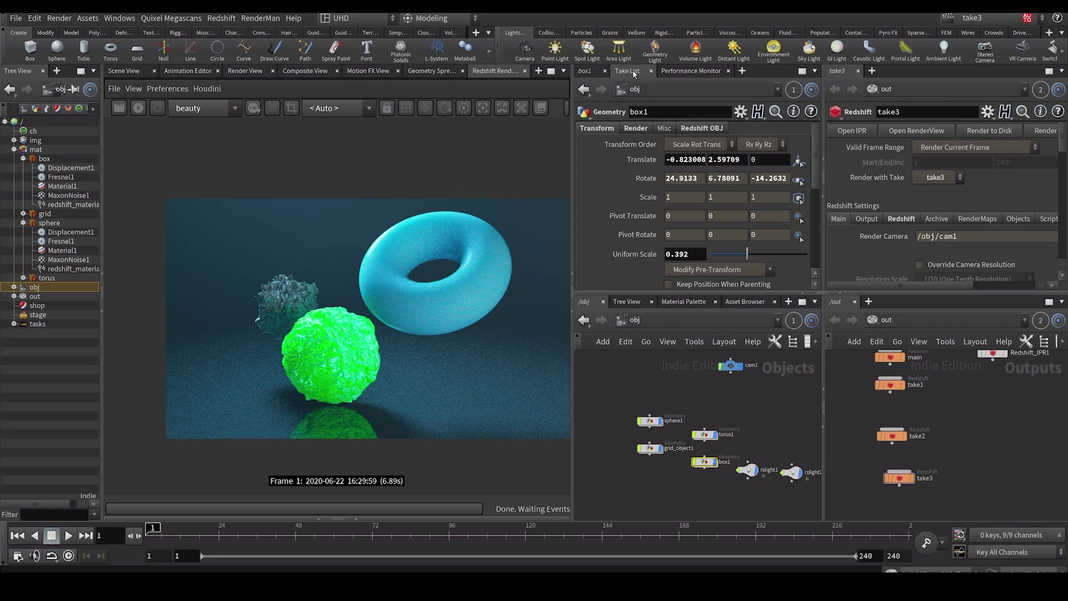
{"action": "left_click_drag", "start_coordinate": [746, 288], "coordinate": [757, 291]}
- Start the take3 render and lower box1 to a Y translation of 1.29709
{"action": "left_click", "coordinate": [120, 108]}
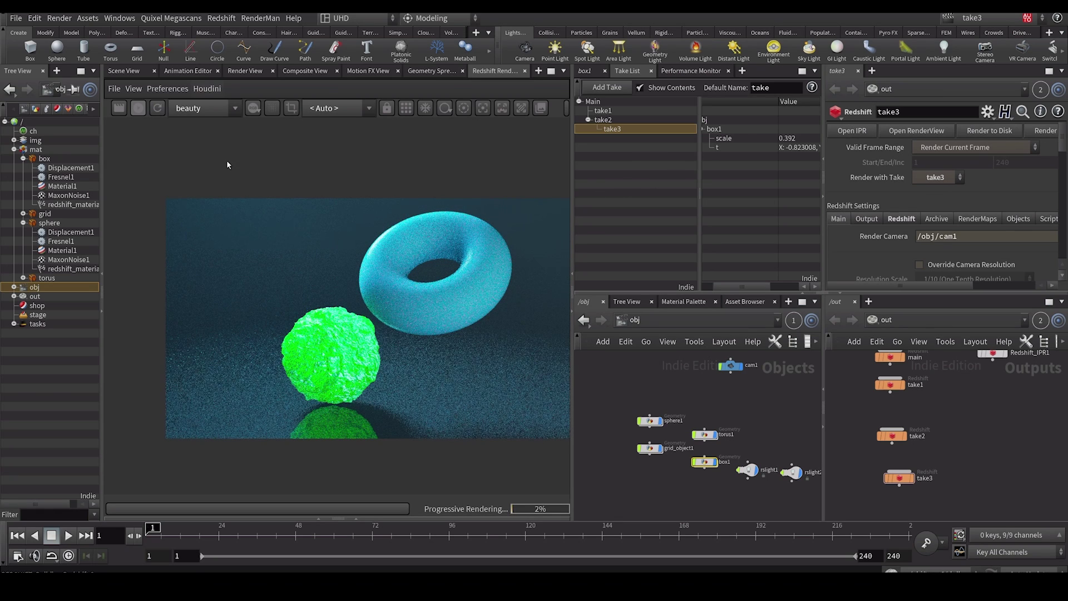
{"action": "left_click", "coordinate": [595, 70]}
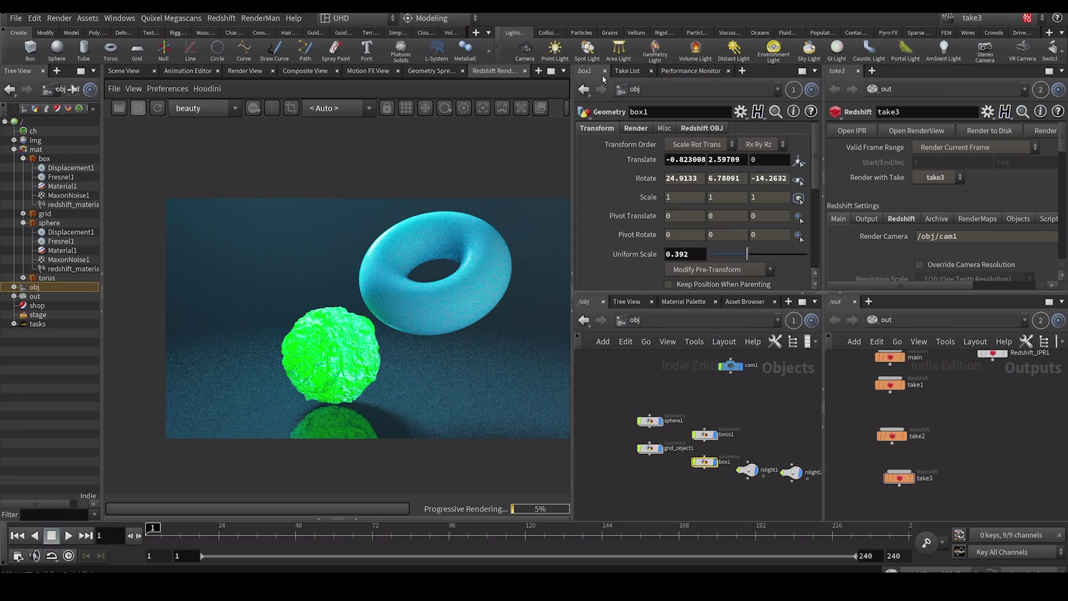
{"action": "middle_click_drag", "start_coordinate": [745, 159], "coordinate": [692, 168]}
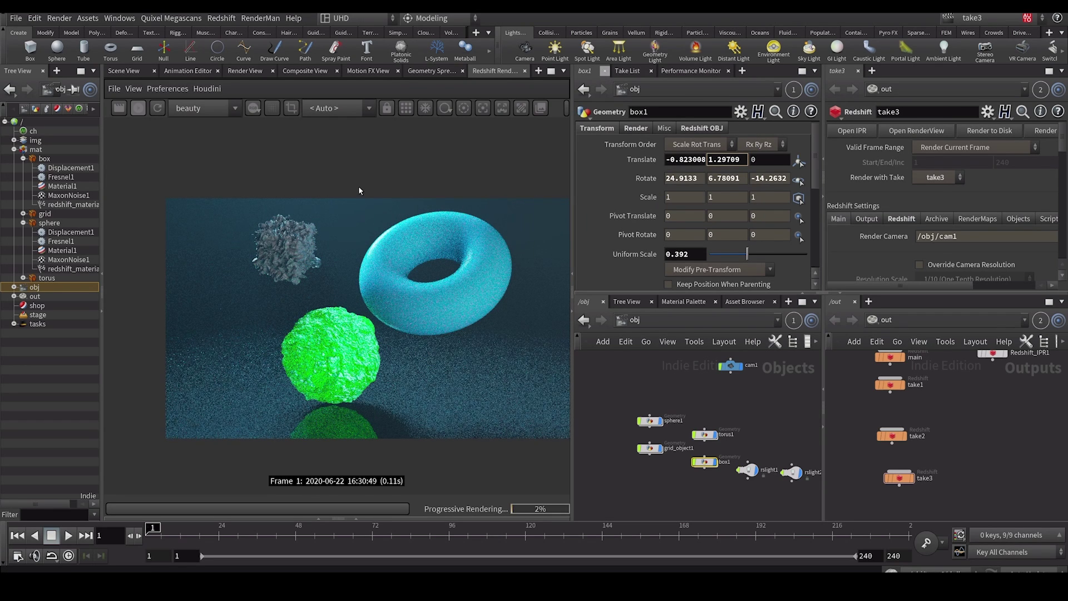
- Render the take2, take1 and main outputs in turn in the Redshift render view to compare the variations
{"action": "left_click", "coordinate": [207, 89]}
{"action": "mouse_move", "coordinate": [250, 105]}
{"action": "left_click", "coordinate": [356, 130]}
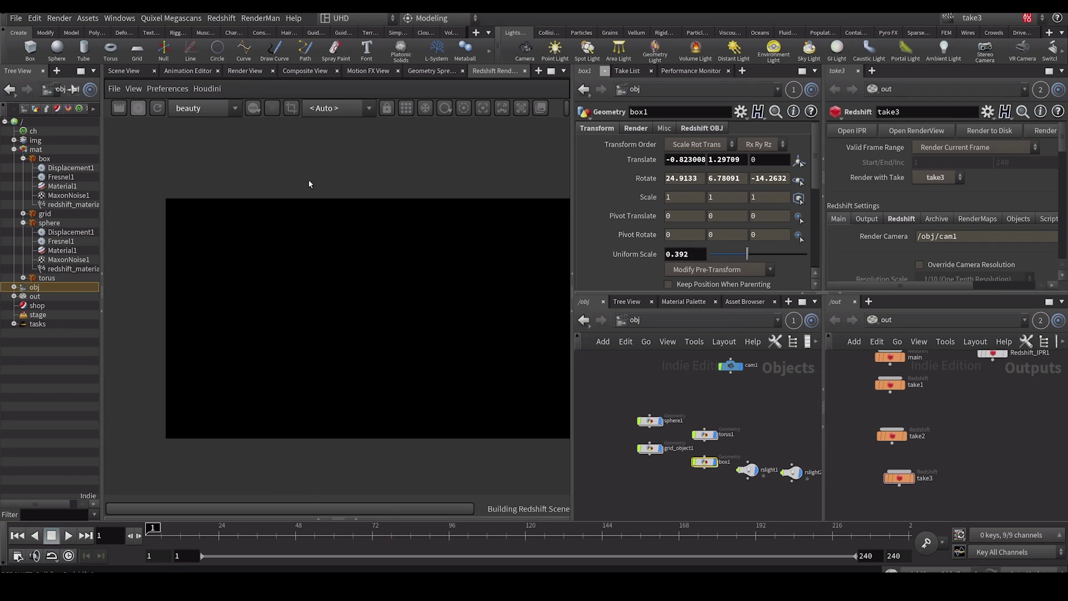
{"action": "left_click", "coordinate": [207, 89]}
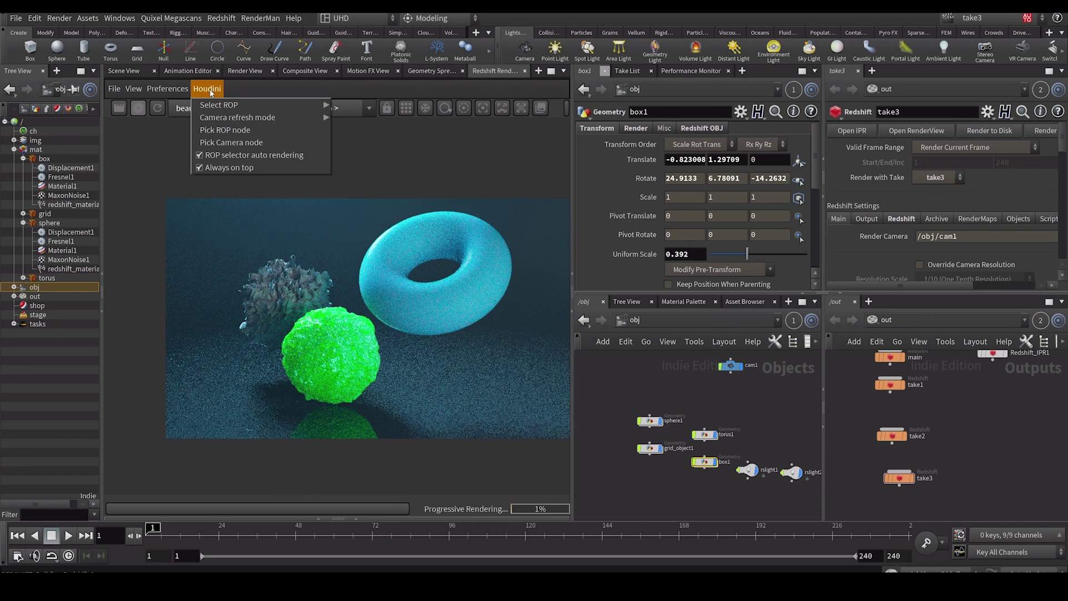
{"action": "mouse_move", "coordinate": [282, 102]}
{"action": "left_click", "coordinate": [356, 117]}
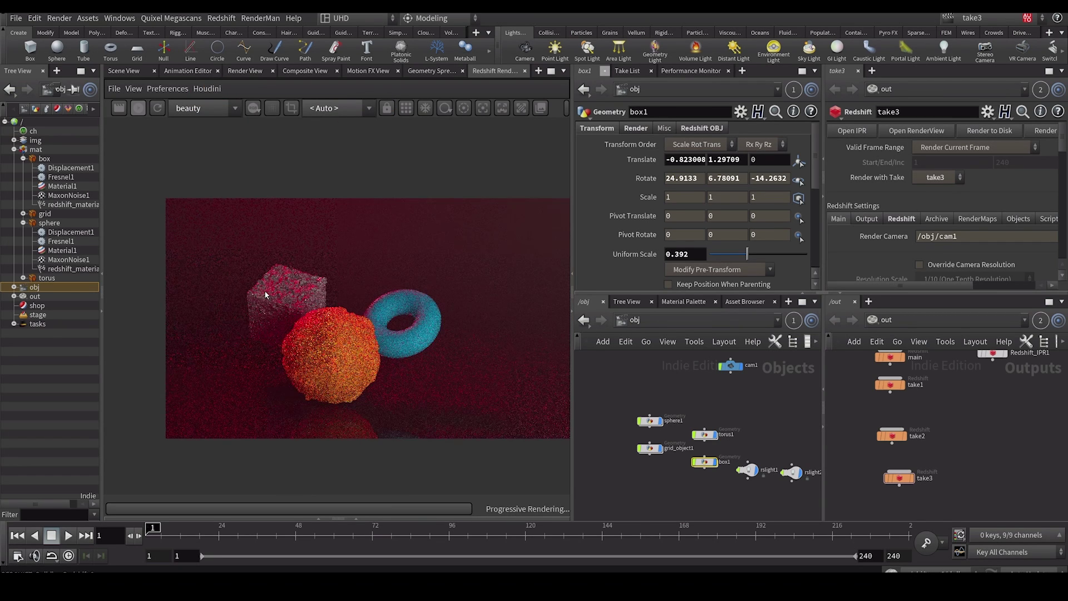
{"action": "left_click", "coordinate": [200, 88]}
{"action": "mouse_move", "coordinate": [282, 105]}
{"action": "left_click", "coordinate": [359, 108]}
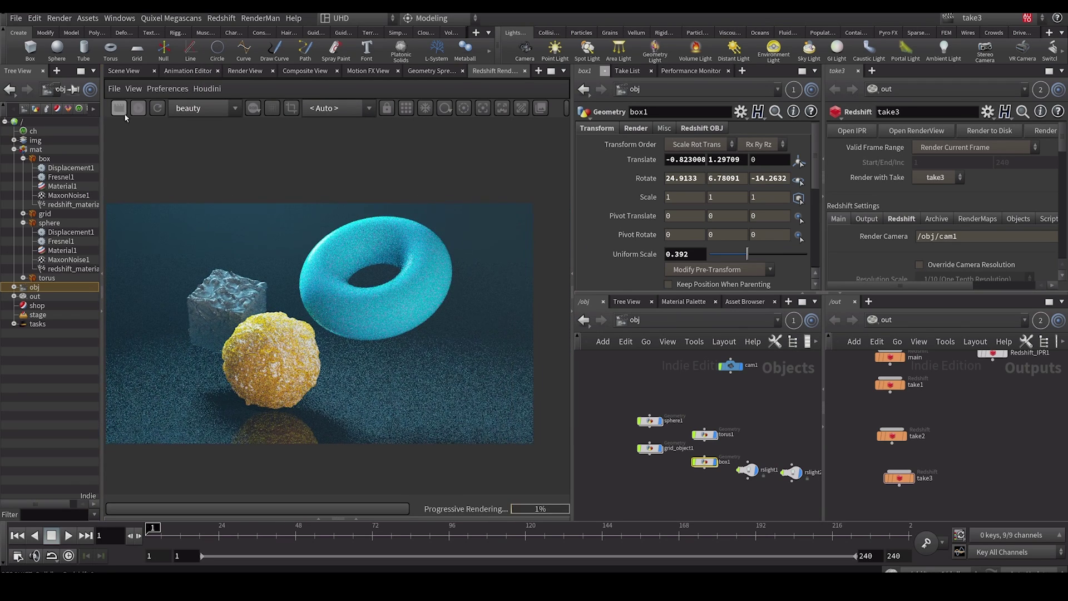
- Show the 3D scene view and open torus1's geometry network at its switch node
{"action": "left_click", "coordinate": [123, 71]}
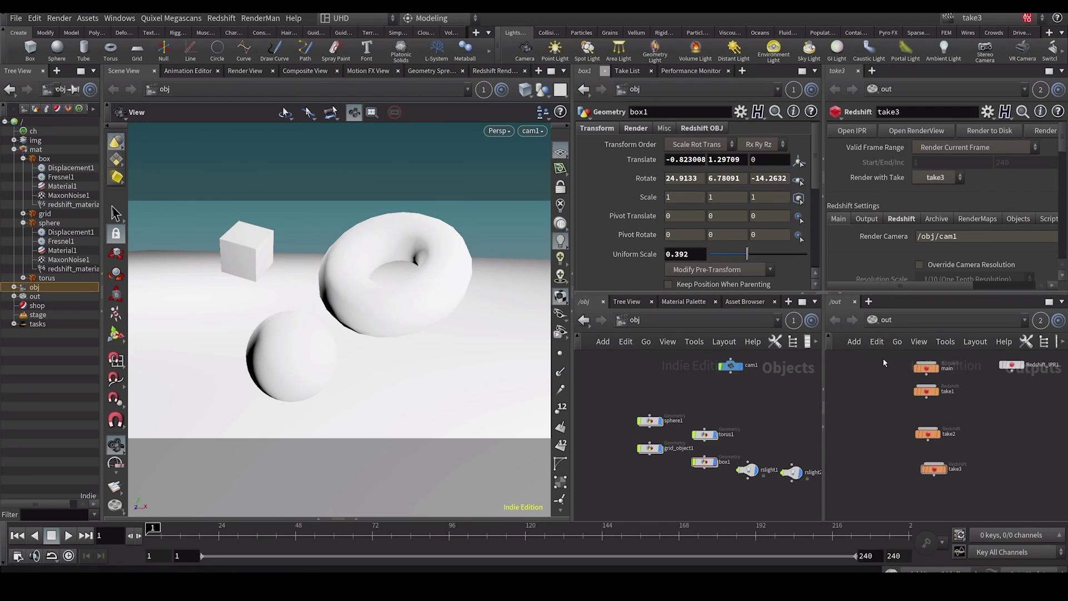
{"action": "left_click_drag", "start_coordinate": [884, 364], "coordinate": [993, 505]}
{"action": "left_click", "coordinate": [883, 455]}
{"action": "middle_click_drag", "start_coordinate": [867, 432], "coordinate": [892, 434]}
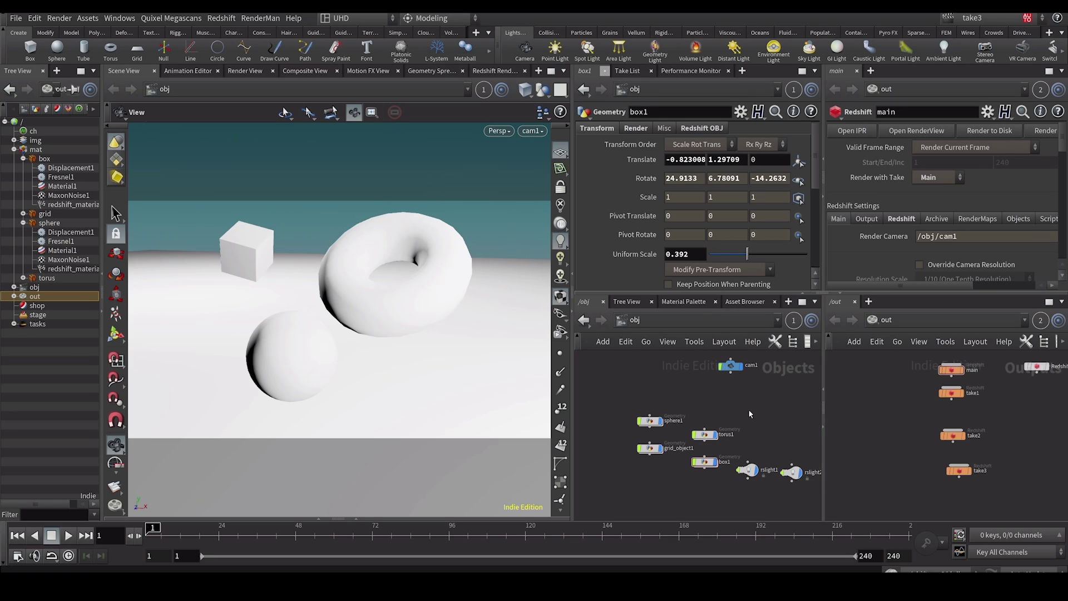
{"action": "middle_click_drag", "start_coordinate": [701, 439], "coordinate": [690, 428]}
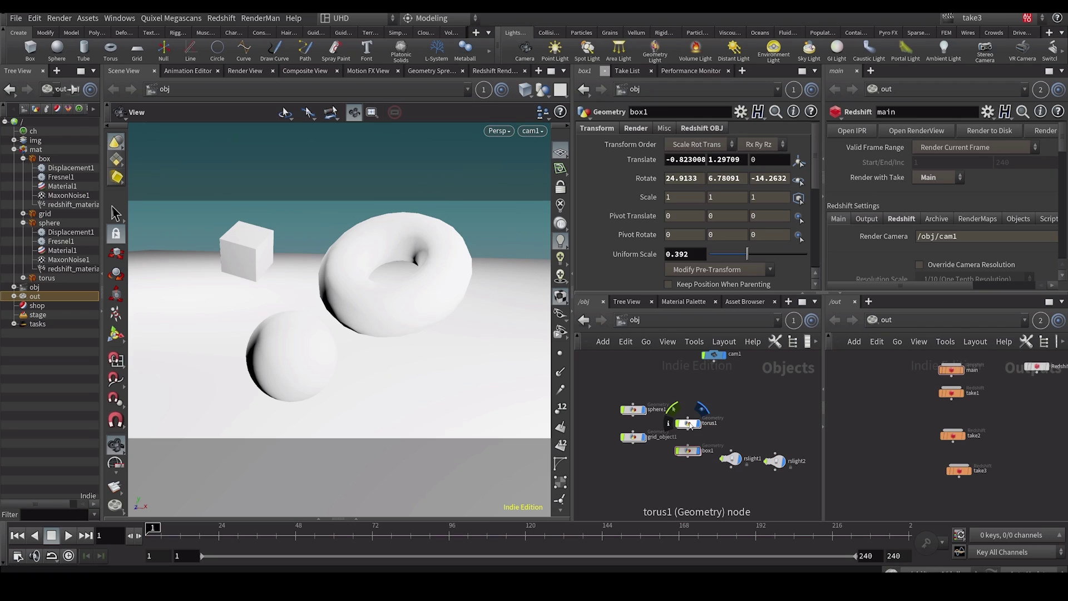
{"action": "double_click", "coordinate": [689, 424]}
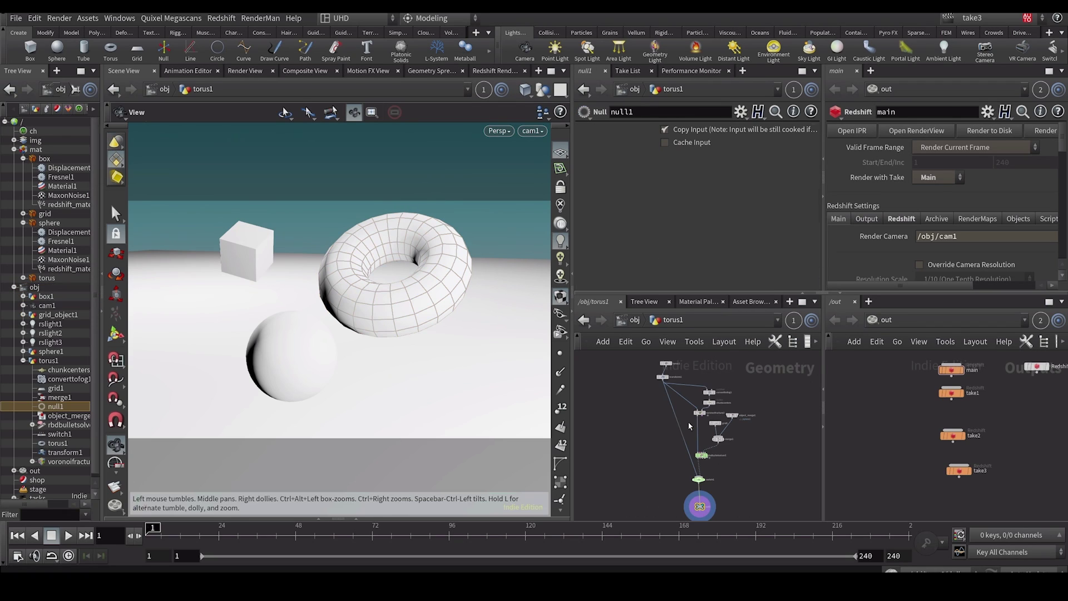
{"action": "scroll", "coordinate": [753, 504], "scroll_direction": "up", "scroll_amount": 4}
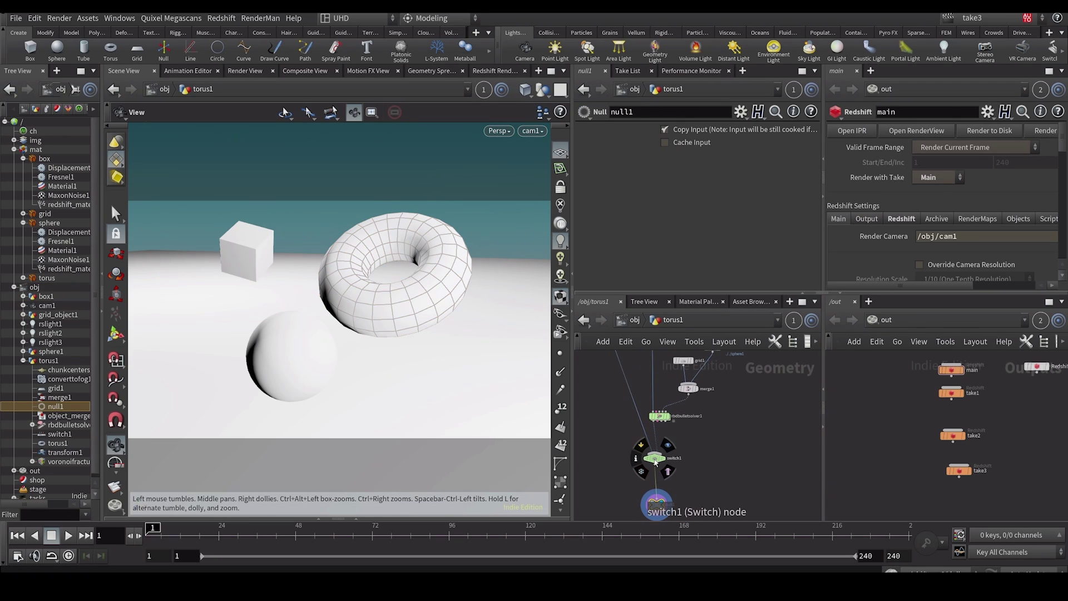
- Turn off Auto Takes and make Main the current take
{"action": "left_click", "coordinate": [972, 18]}
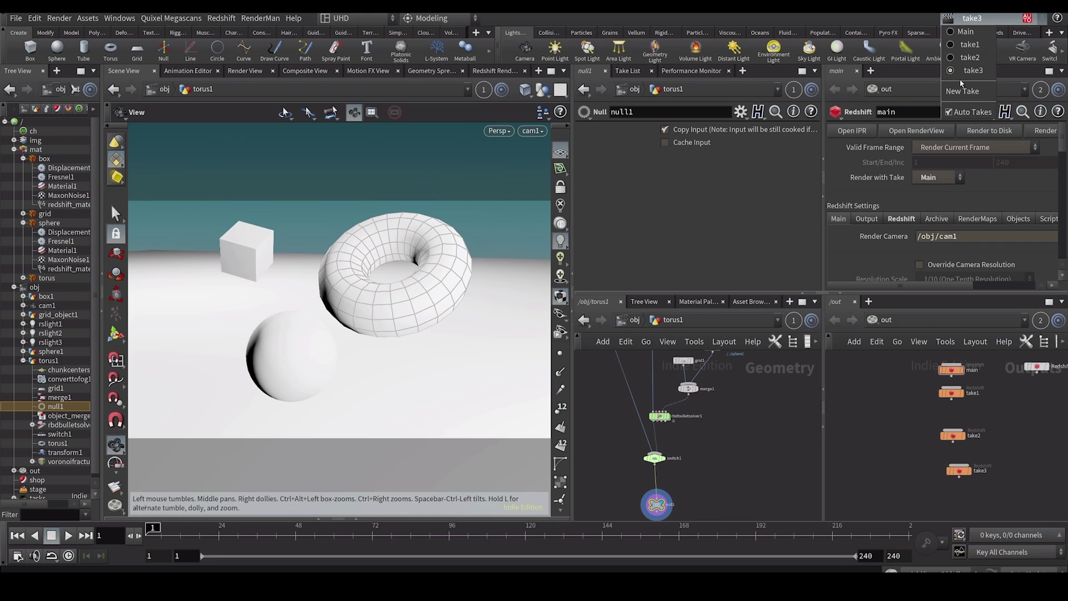
{"action": "left_click", "coordinate": [958, 111]}
{"action": "left_click", "coordinate": [627, 70]}
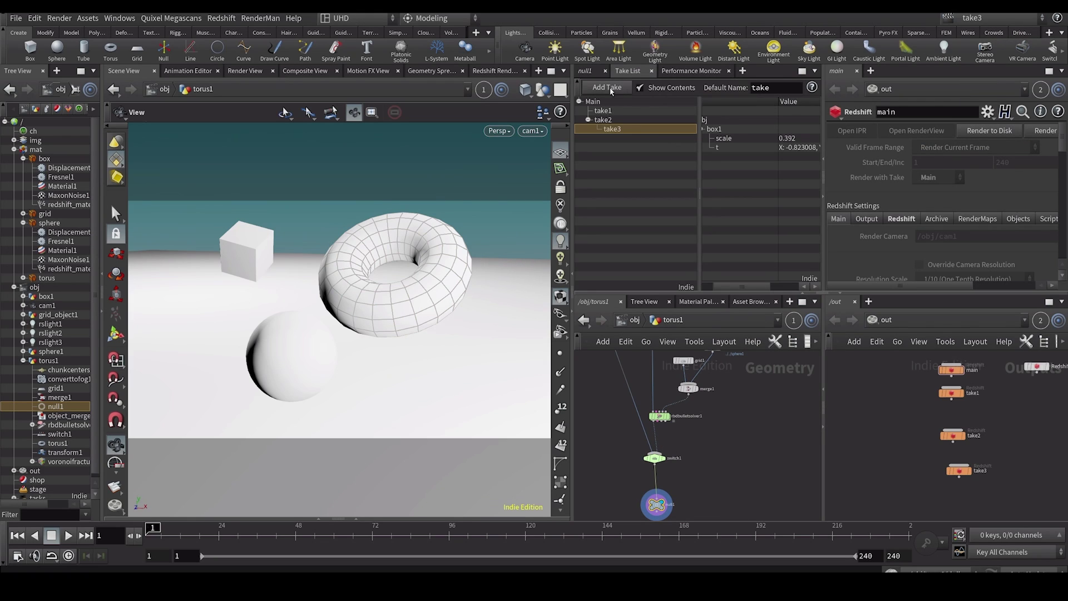
{"action": "left_click", "coordinate": [593, 102]}
{"action": "left_click", "coordinate": [585, 71]}
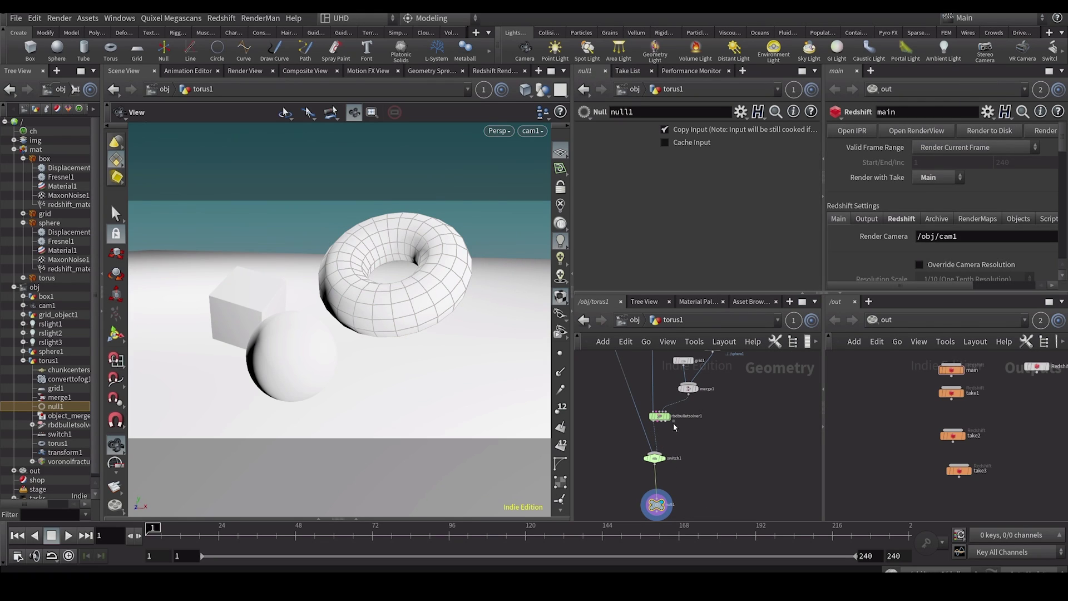
- Set switch1's Select Input to 1 for the fractured simulation and advance the timeline to frame 32
{"action": "middle_click_drag", "start_coordinate": [673, 419], "coordinate": [671, 398]}
{"action": "key", "text": "Up"}
{"action": "key", "text": "ctrl+Up"}
{"action": "left_click", "coordinate": [651, 437]}
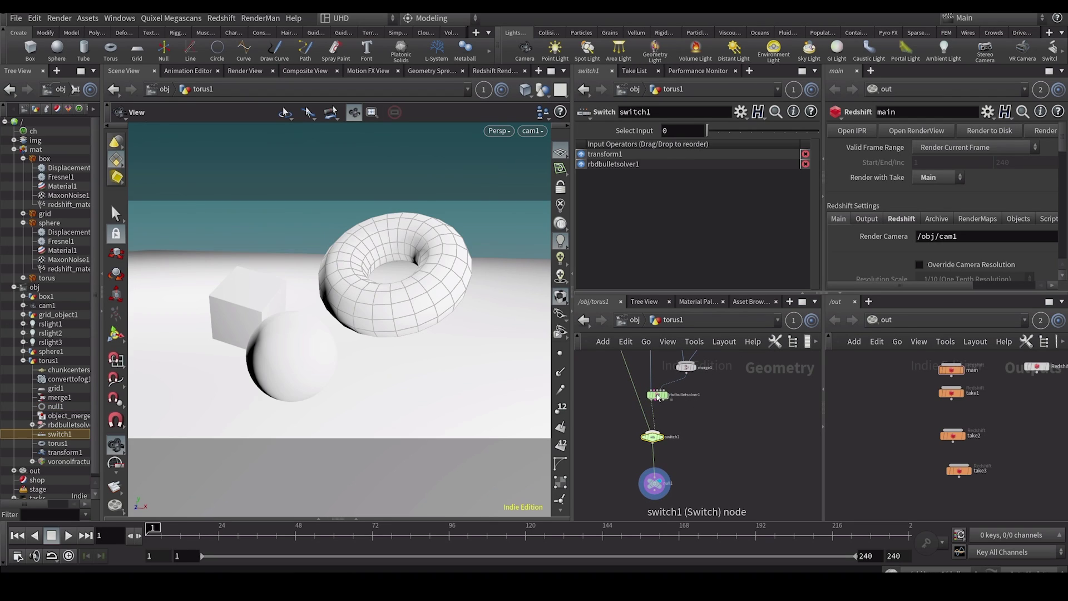
{"action": "left_click_drag", "start_coordinate": [153, 531], "coordinate": [244, 530]}
- Add a ROP Geometry Output node between switch1 and the null node in the torus1 network
{"action": "middle_click_drag", "start_coordinate": [687, 429], "coordinate": [669, 345]}
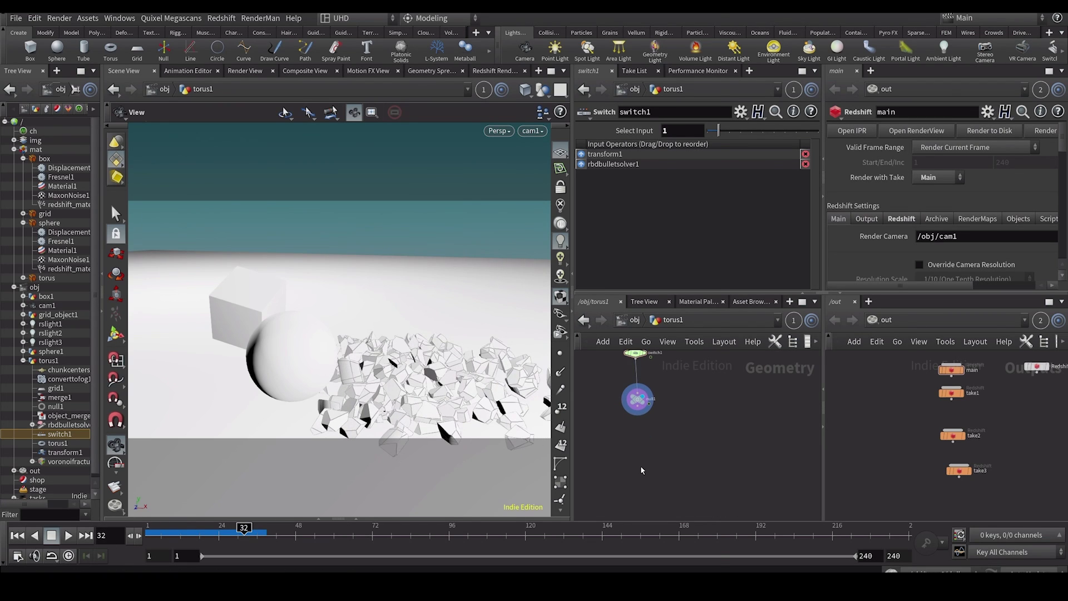
{"action": "key", "text": "Tab"}
{"action": "type", "text": "rop out"}
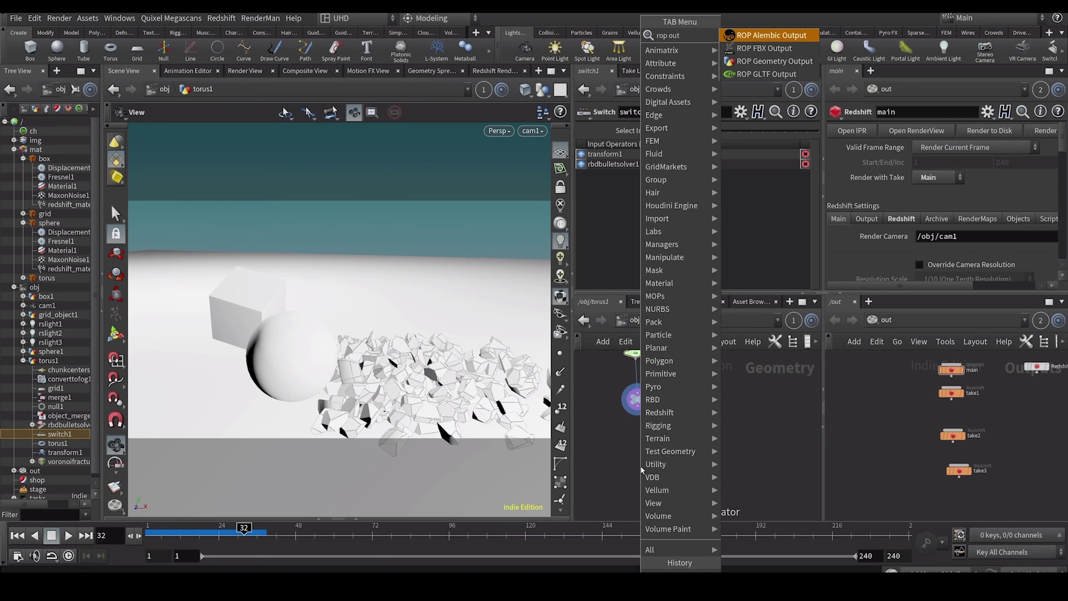
{"action": "key", "text": "Down"}
{"action": "key", "text": "Down"}
{"action": "key", "text": "Return"}
{"action": "left_click", "coordinate": [635, 373]}
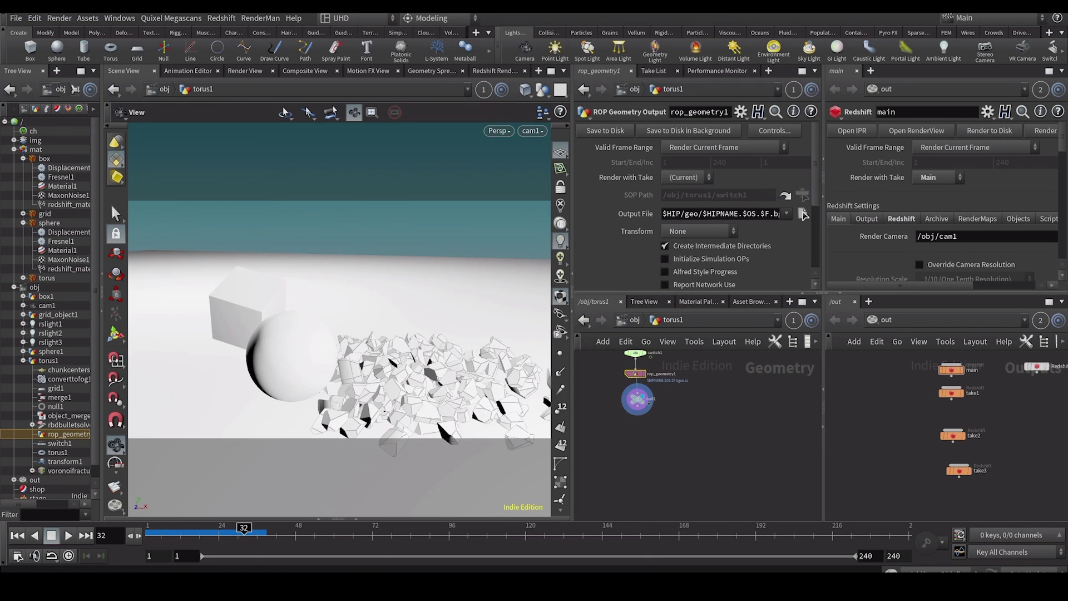
- Move rop_geometry1 out of the chain and reconnect it below null1 as the end of the network
{"action": "middle_click_drag", "start_coordinate": [648, 396], "coordinate": [657, 426]}
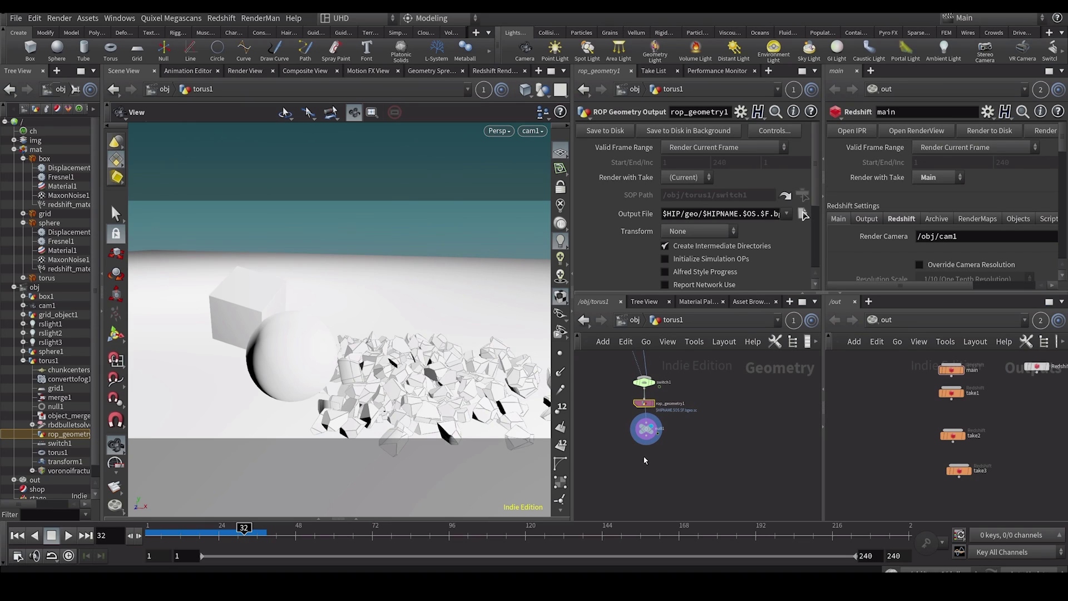
{"action": "left_click_drag", "start_coordinate": [643, 402], "coordinate": [644, 439]}
{"action": "left_click", "coordinate": [642, 439]}
{"action": "left_click", "coordinate": [646, 464]}
{"action": "left_click", "coordinate": [690, 444]}
{"action": "middle_click_drag", "start_coordinate": [678, 410], "coordinate": [713, 411]}
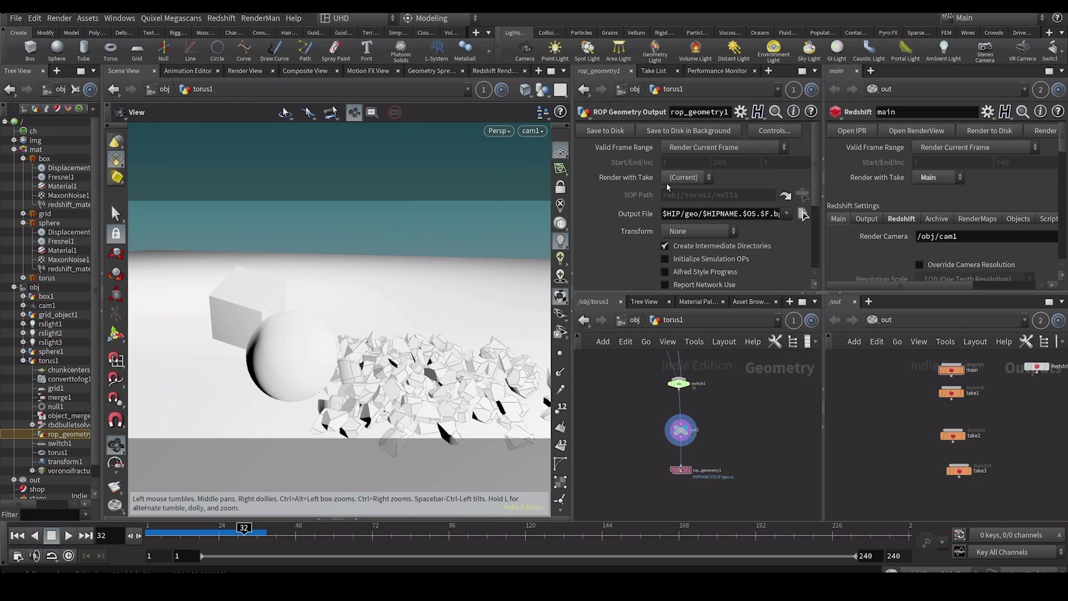
{"action": "middle_click_drag", "start_coordinate": [679, 374], "coordinate": [657, 383]}
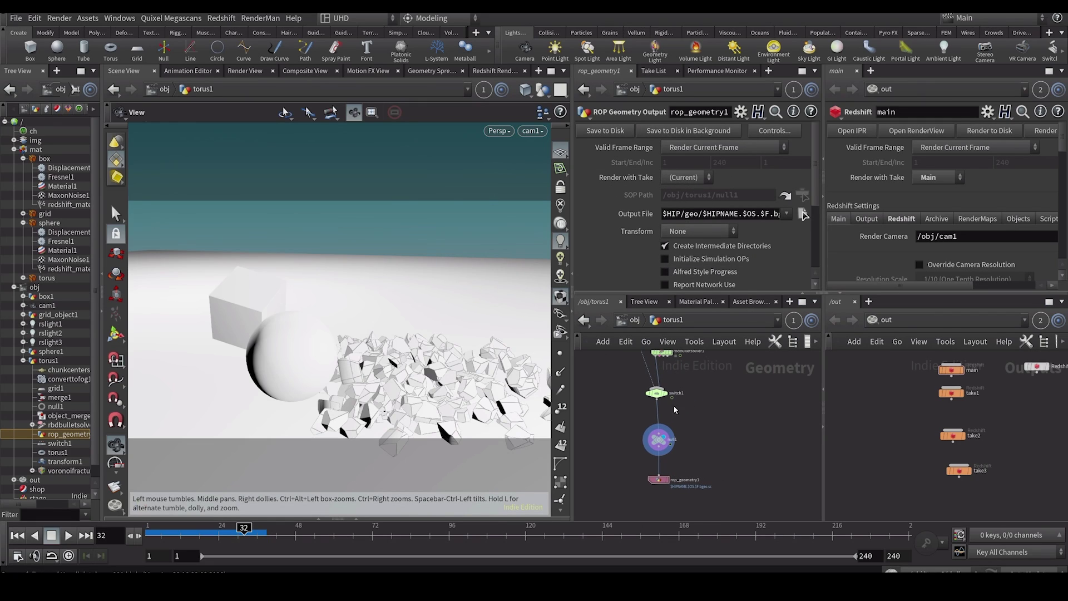
- Set rop_geometry1 to render with take3, and make take3 the current take
{"action": "middle_click_drag", "start_coordinate": [600, 407], "coordinate": [594, 445]}
{"action": "scroll", "coordinate": [594, 445], "scroll_direction": "down", "scroll_amount": 2}
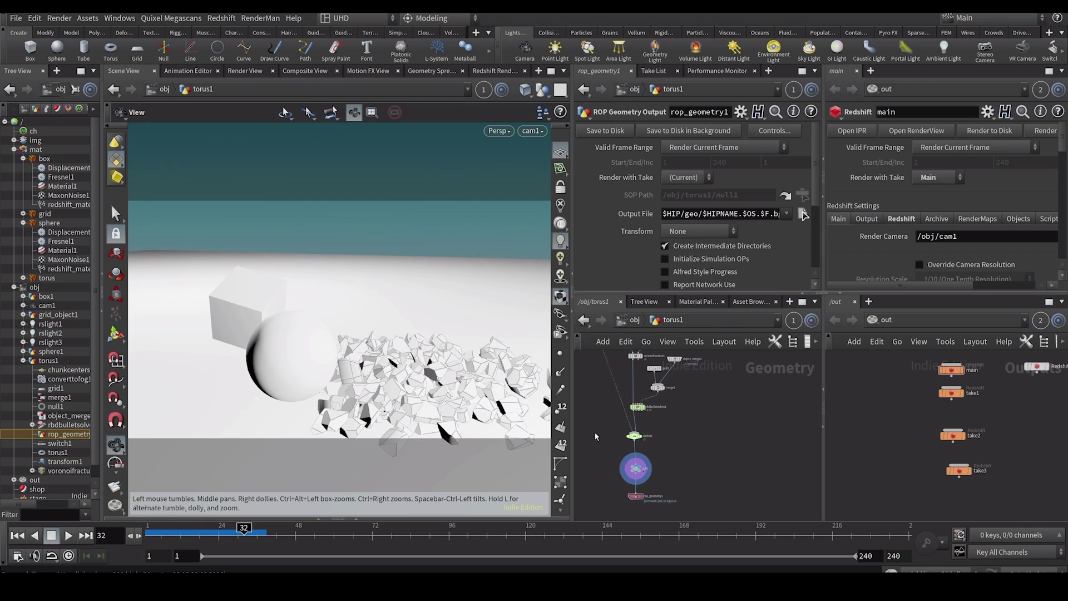
{"action": "left_click", "coordinate": [684, 177]}
{"action": "left_click", "coordinate": [684, 241]}
{"action": "middle_click_drag", "start_coordinate": [697, 405], "coordinate": [691, 450]}
{"action": "left_click", "coordinate": [648, 71]}
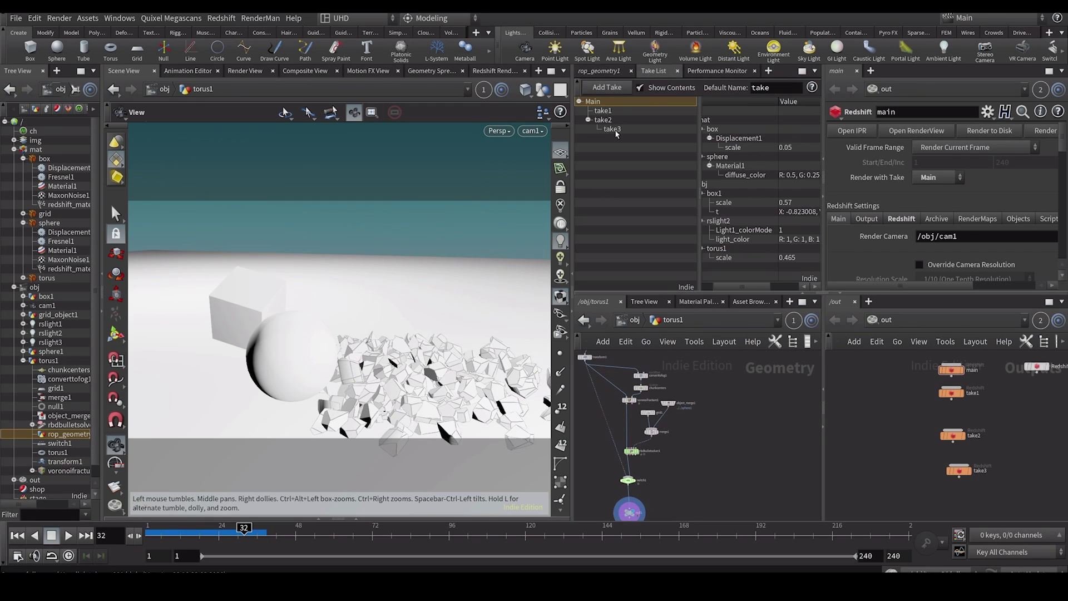
{"action": "left_click", "coordinate": [605, 128]}
{"action": "left_click", "coordinate": [593, 72]}
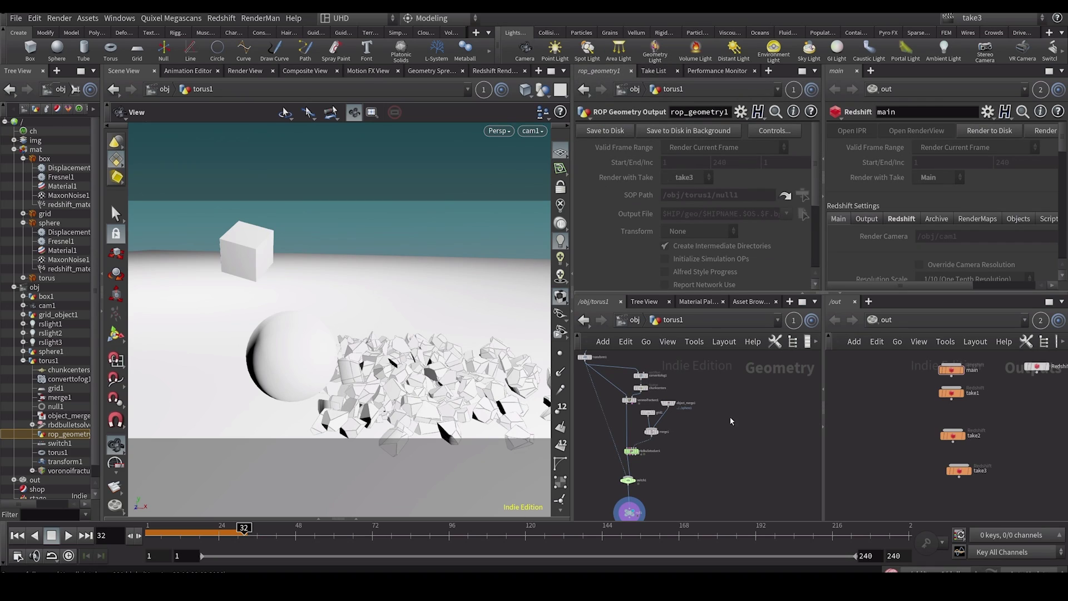
- Include chunkcenters' Density Scale and Force Total Count in take3, and set Force Total Count to 22
{"action": "scroll", "coordinate": [628, 408], "scroll_direction": "up", "scroll_amount": 3}
{"action": "left_click", "coordinate": [650, 372]}
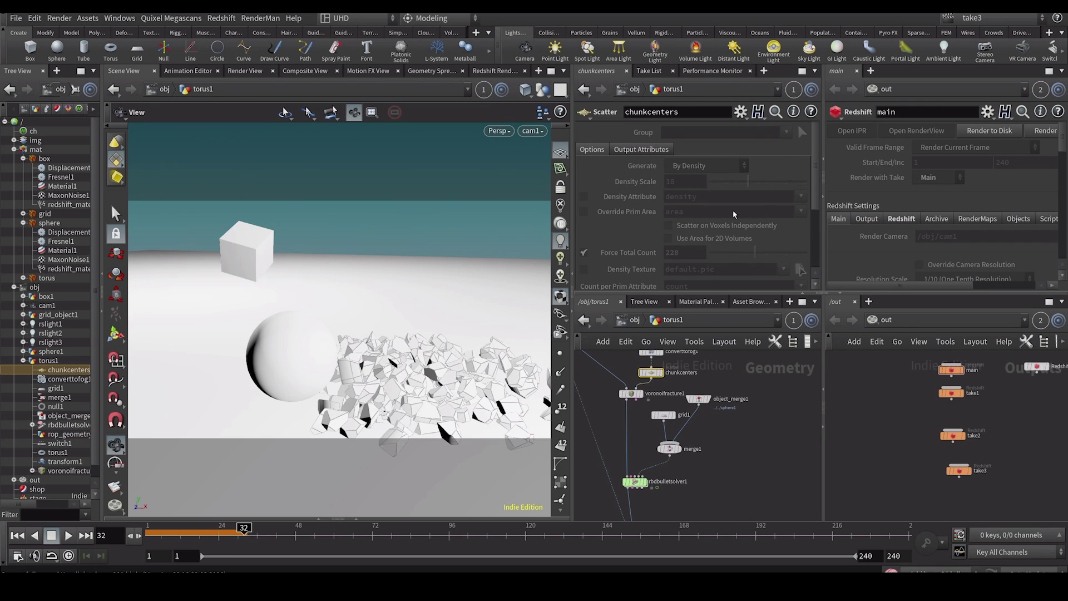
{"action": "right_click", "coordinate": [626, 183]}
{"action": "left_click", "coordinate": [651, 343]}
{"action": "scroll", "coordinate": [637, 211], "scroll_direction": "down", "scroll_amount": 3}
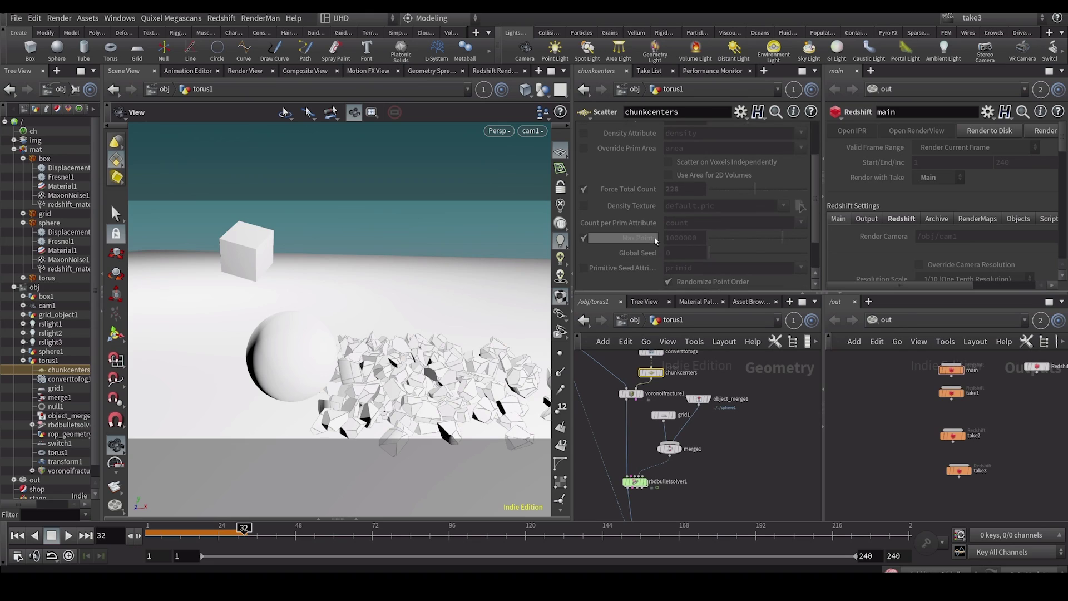
{"action": "right_click", "coordinate": [634, 191]}
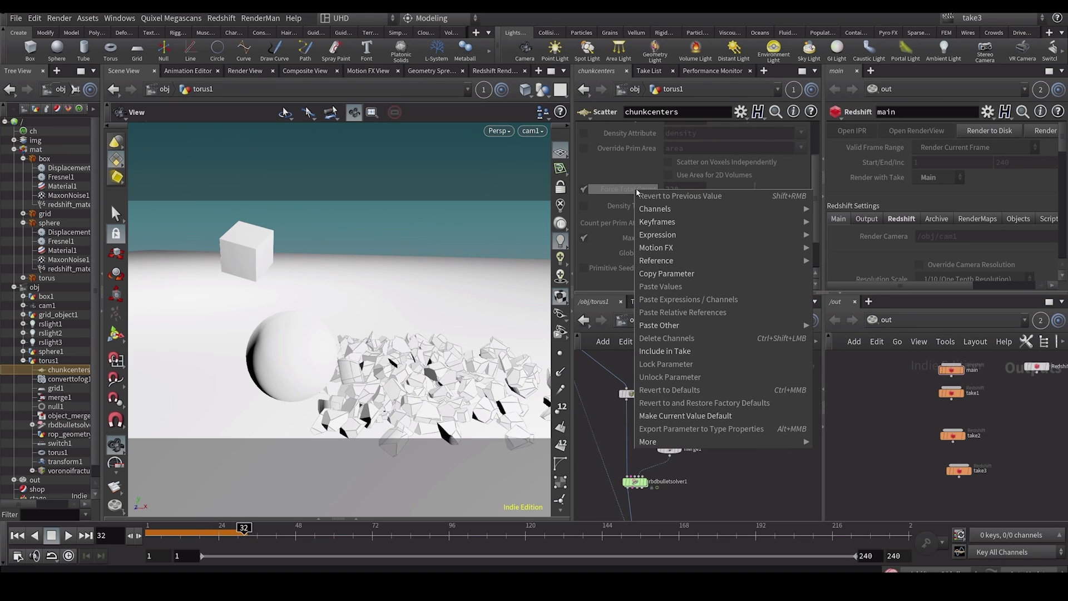
{"action": "left_click", "coordinate": [667, 337]}
{"action": "left_click_drag", "start_coordinate": [748, 190], "coordinate": [734, 192]}
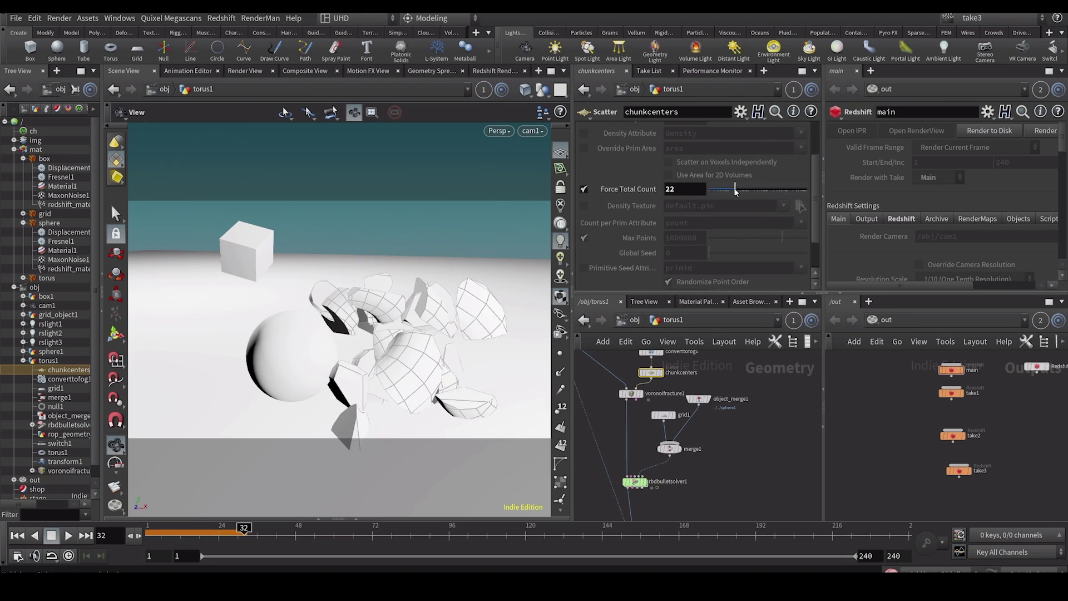
- Select rop_geometry1 in the torus1 network and make Main the current take
{"action": "scroll", "coordinate": [673, 381], "scroll_direction": "down", "scroll_amount": 3}
{"action": "middle_click_drag", "start_coordinate": [686, 504], "coordinate": [683, 432]}
{"action": "scroll", "coordinate": [652, 455], "scroll_direction": "up", "scroll_amount": 1}
{"action": "left_click", "coordinate": [651, 455]}
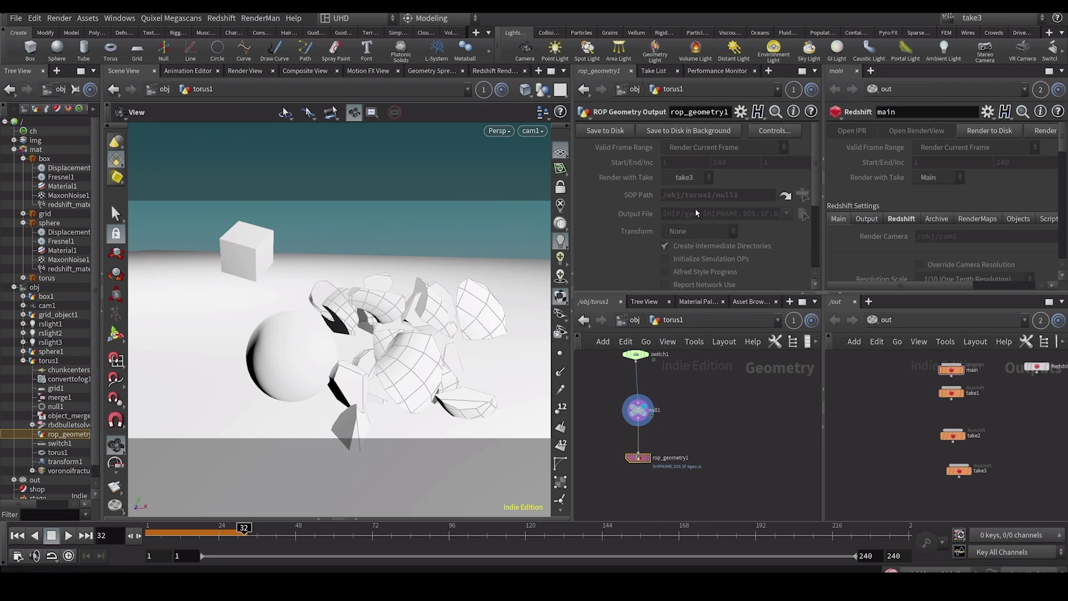
{"action": "left_click", "coordinate": [653, 71]}
{"action": "left_click", "coordinate": [593, 101]}
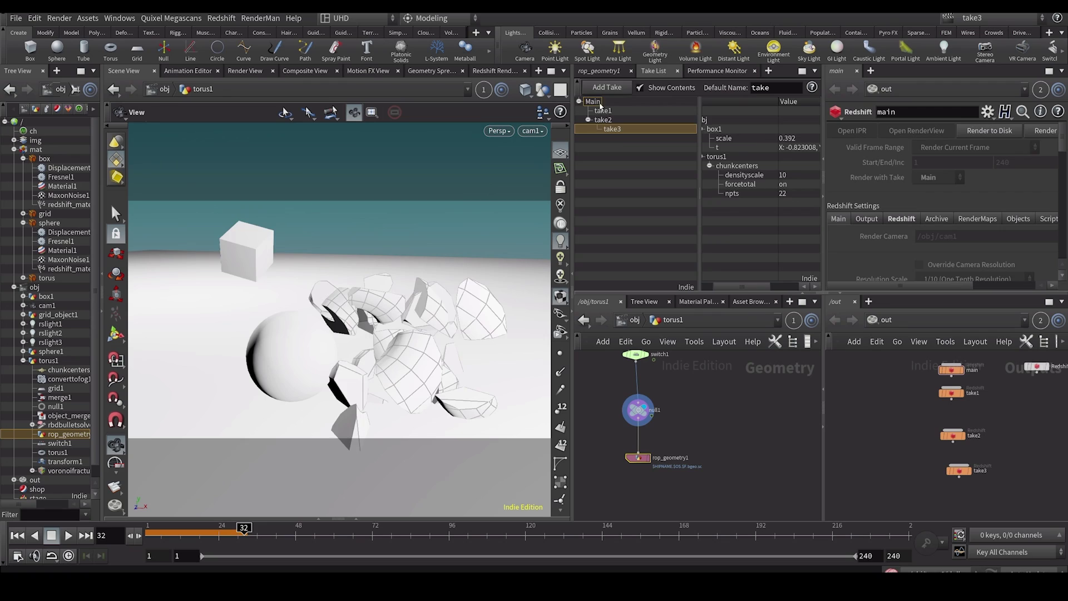
- Set rop_geometry1's Output File to $HIP/geo/boxfall_$F4.bgeo.sc
{"action": "left_click", "coordinate": [596, 71]}
{"action": "left_click_drag", "start_coordinate": [702, 214], "coordinate": [789, 214]}
{"action": "key", "text": "BackSpace"}
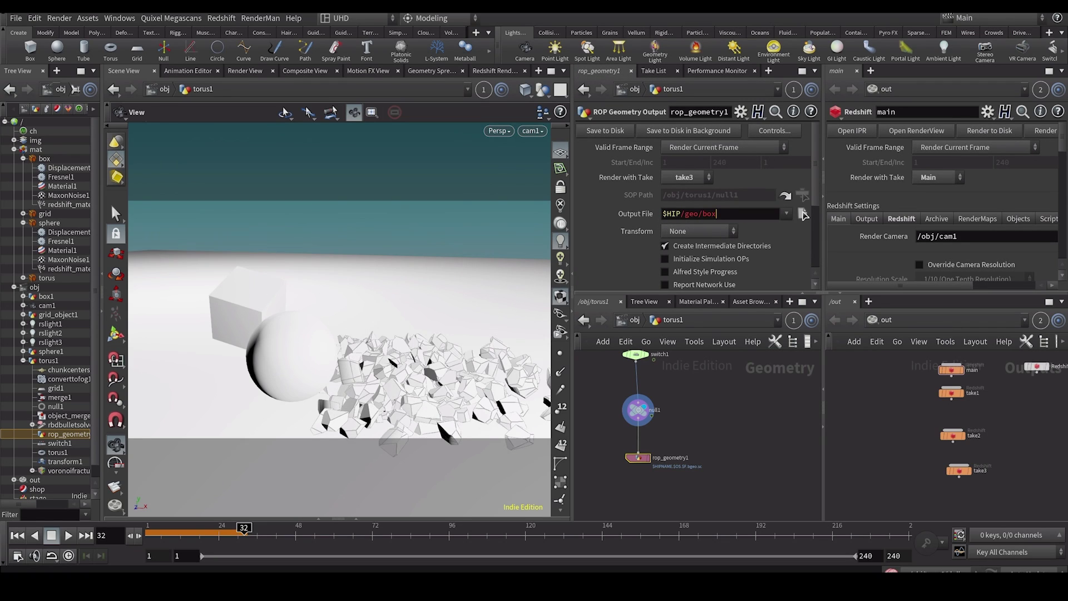
{"action": "type", "text": "boxfall_$F$.bgeo.sc"}
- Set rop_geometry1's Valid Frame Range to Render Frame Range and delete the channel on its end frame
{"action": "left_click", "coordinate": [723, 147]}
{"action": "left_click", "coordinate": [690, 163]}
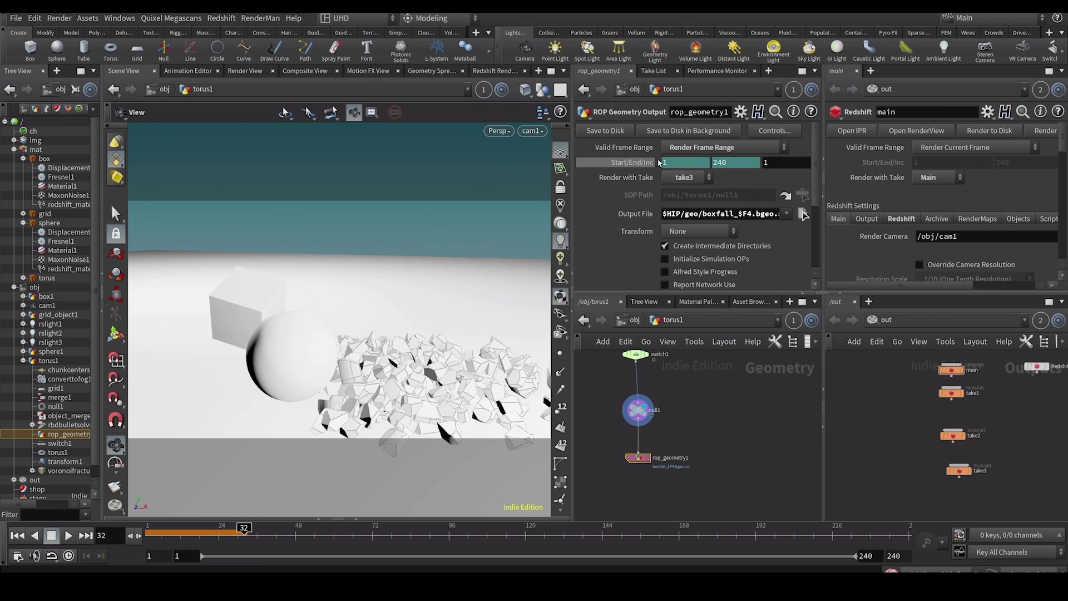
{"action": "right_click", "coordinate": [716, 160]}
{"action": "left_click", "coordinate": [740, 310]}
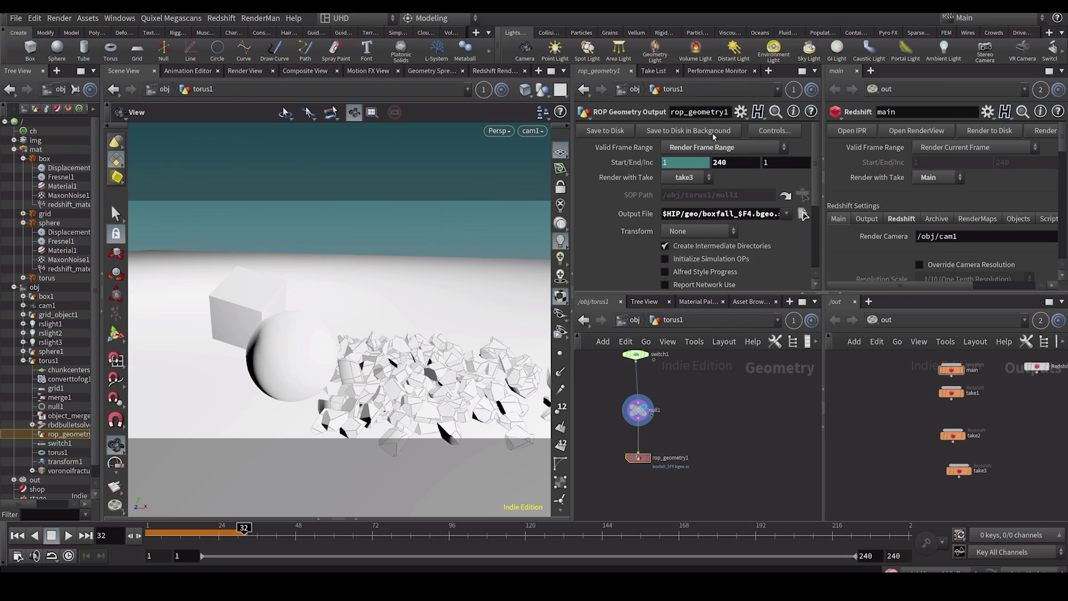
- Change the Output File to use a torusfall subfolder in geo and torusfall instead of boxfall in the file name
{"action": "left_click", "coordinate": [699, 214]}
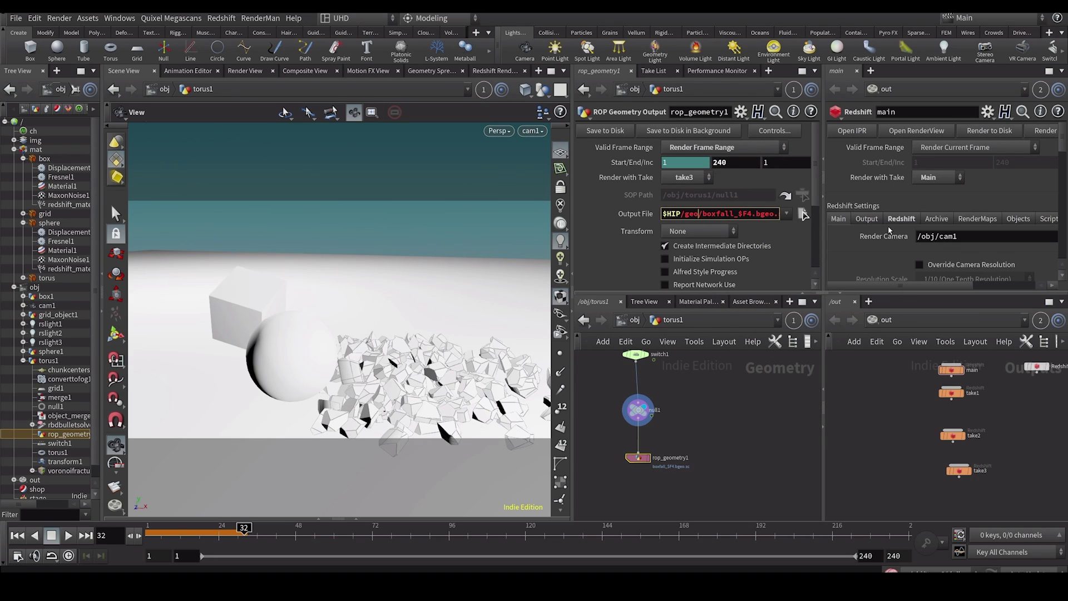
{"action": "type", "text": "/torusfall"}
{"action": "key", "text": "Right"}
{"action": "key", "text": "Delete"}
{"action": "key", "text": "Delete"}
{"action": "key", "text": "Delete"}
{"action": "type", "text": "torus"}
{"action": "key", "text": "Return"}
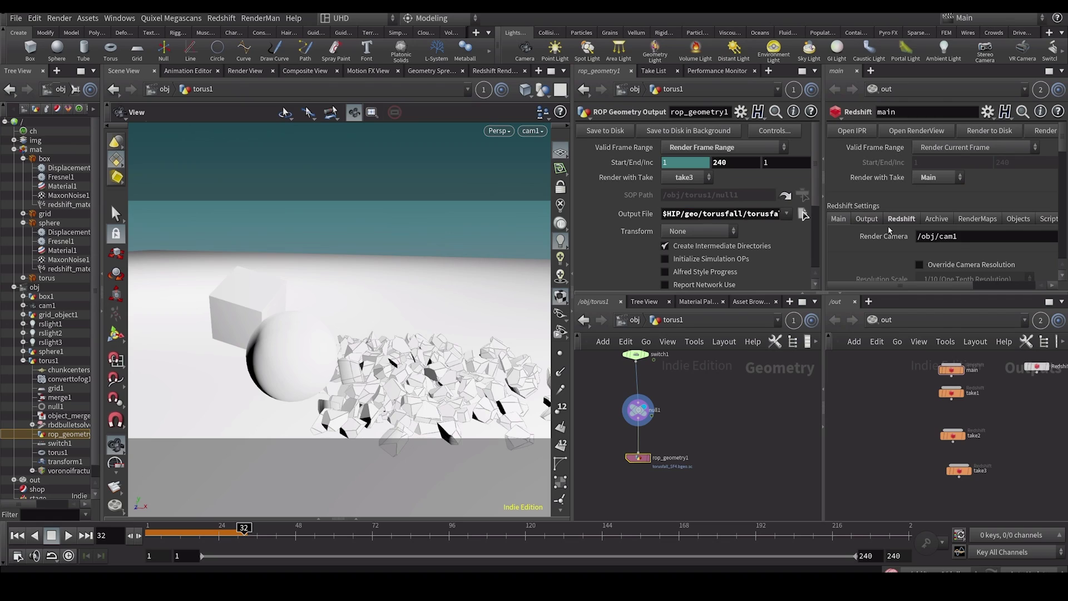
- Set the end frame to 70 and save take3's geometry sequence to disk
{"action": "left_click", "coordinate": [734, 161]}
{"action": "type", "text": "70"}
{"action": "left_click", "coordinate": [618, 131]}
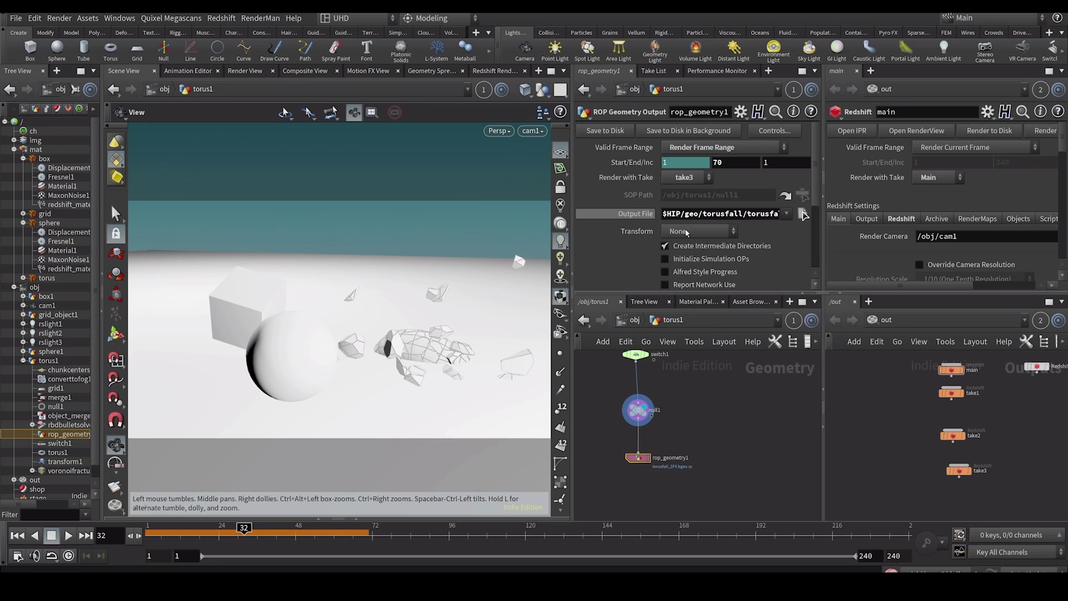
- Add a File node beside rop_geometry1 in the torus1 network
{"action": "left_click", "coordinate": [708, 417]}
{"action": "middle_click_drag", "start_coordinate": [707, 415], "coordinate": [713, 436]}
{"action": "scroll", "coordinate": [713, 435], "scroll_direction": "down", "scroll_amount": 1}
{"action": "key", "text": "Tab"}
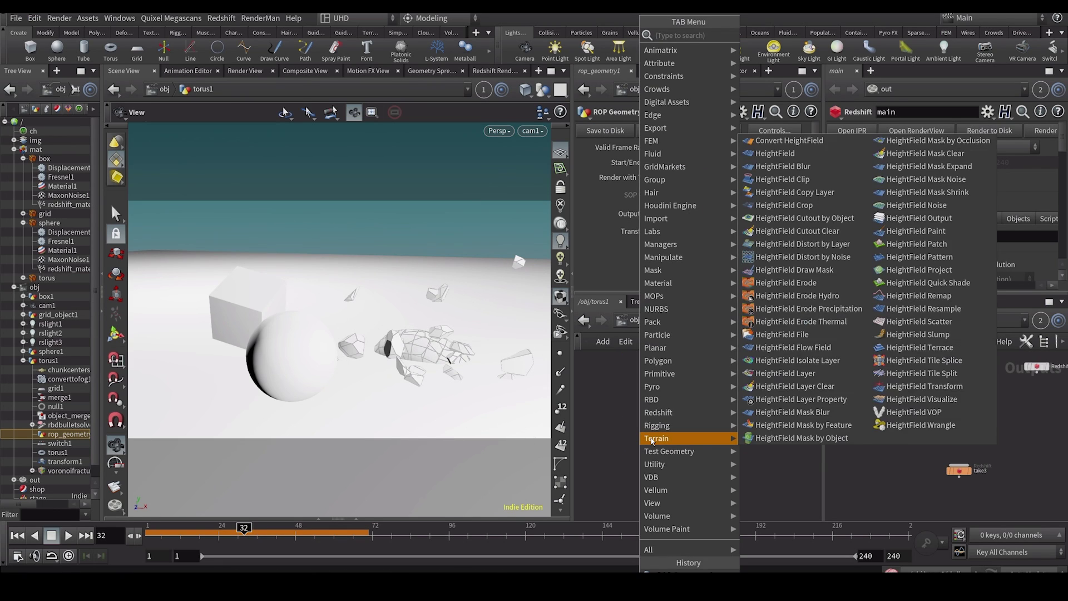
{"action": "type", "text": "file"}
{"action": "key", "text": "Return"}
{"action": "left_click", "coordinate": [621, 463]}
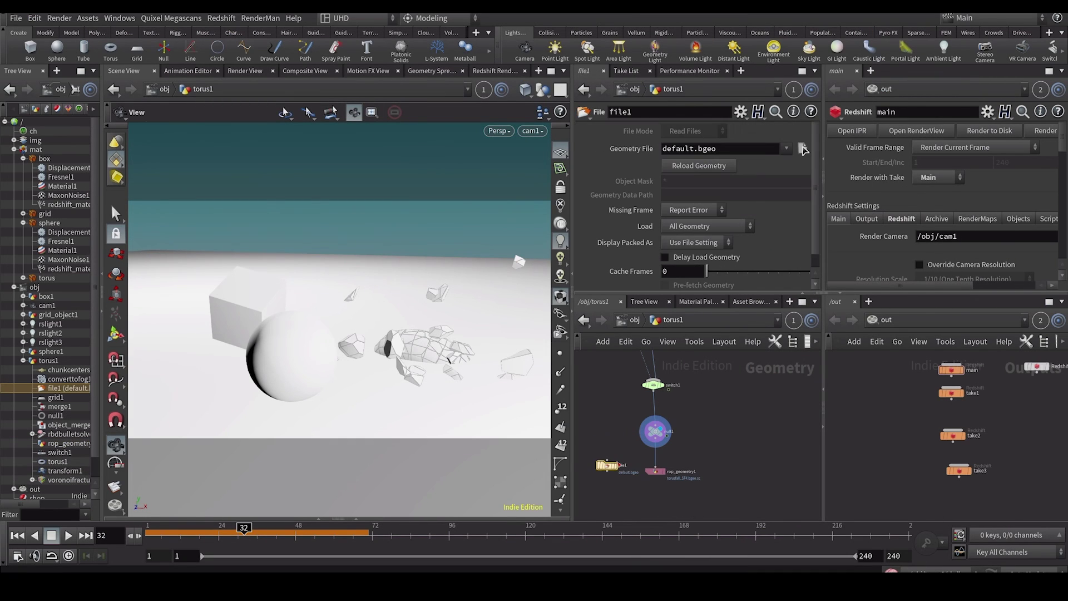
- Copy rop_geometry1's output path into file1's Geometry File and load the torusfall_$F4.bgeo.sc sequence
{"action": "left_click", "coordinate": [654, 473]}
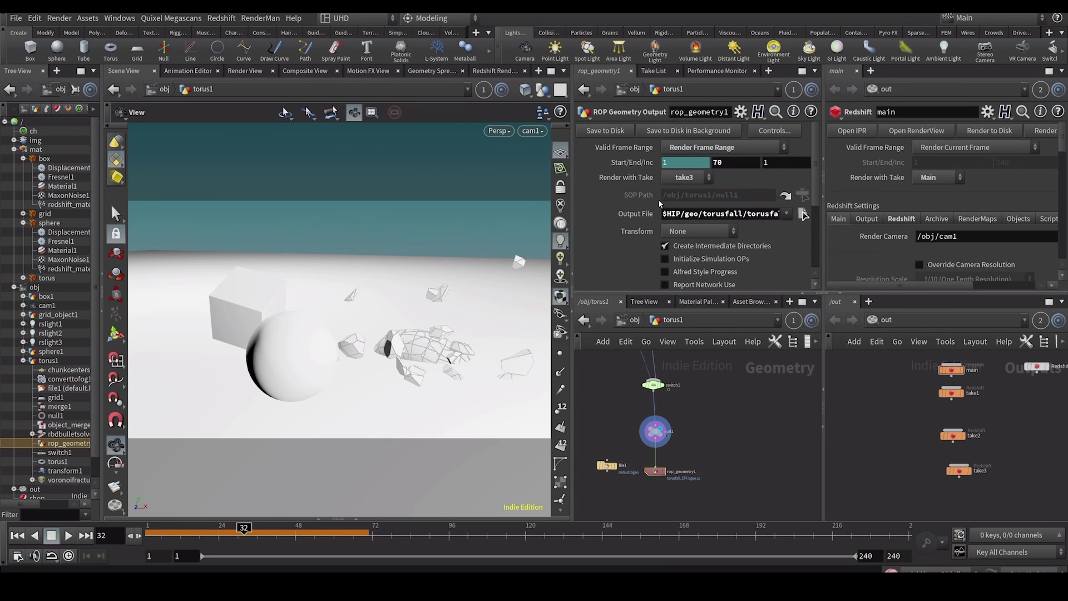
{"action": "left_click", "coordinate": [640, 217]}
{"action": "left_click_drag", "start_coordinate": [747, 214], "coordinate": [639, 222]}
{"action": "left_click", "coordinate": [639, 217]}
{"action": "left_click_drag", "start_coordinate": [615, 424], "coordinate": [600, 491]}
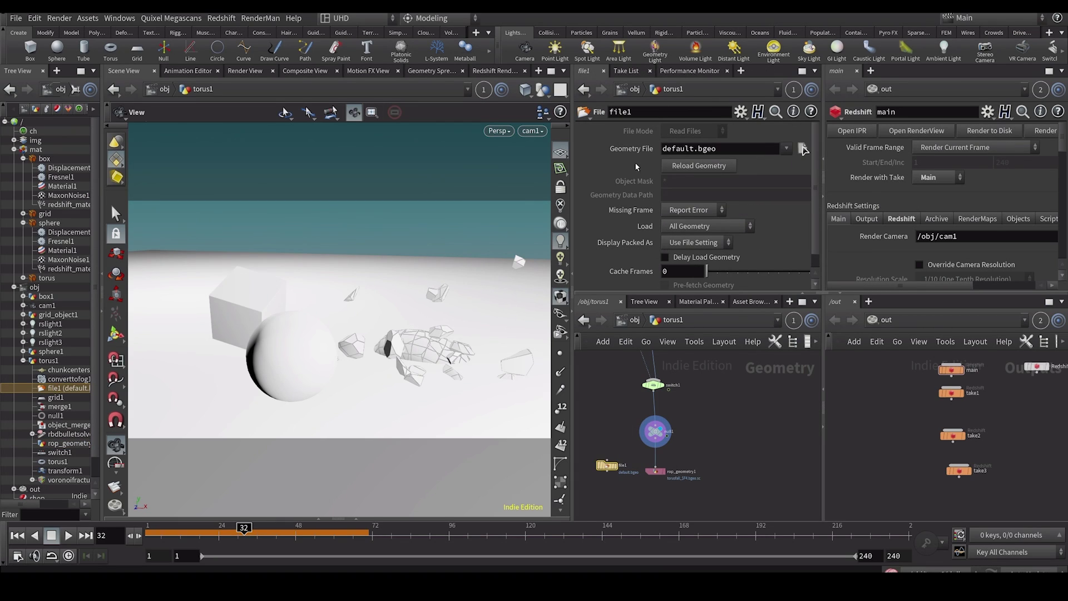
{"action": "type", "text": "W:/ACTIVE PROJECTS/TUTORIALS/Houdini Takes/HIP/geo/torusfall/torusfall_0032.bgeo.sc"}
{"action": "left_click", "coordinate": [799, 149]}
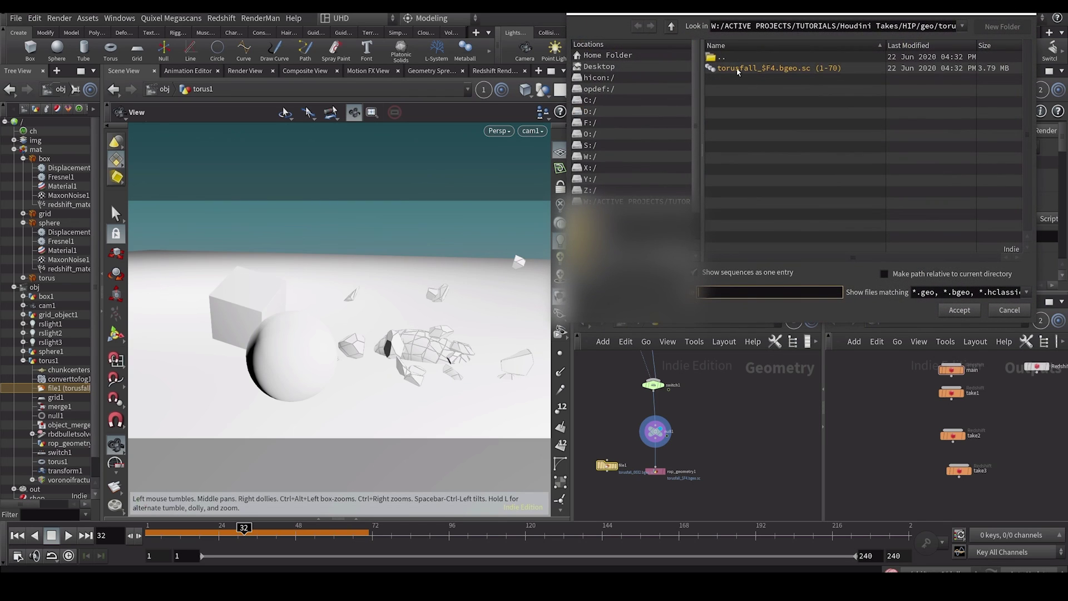
{"action": "left_click", "coordinate": [741, 68]}
{"action": "left_click", "coordinate": [937, 310]}
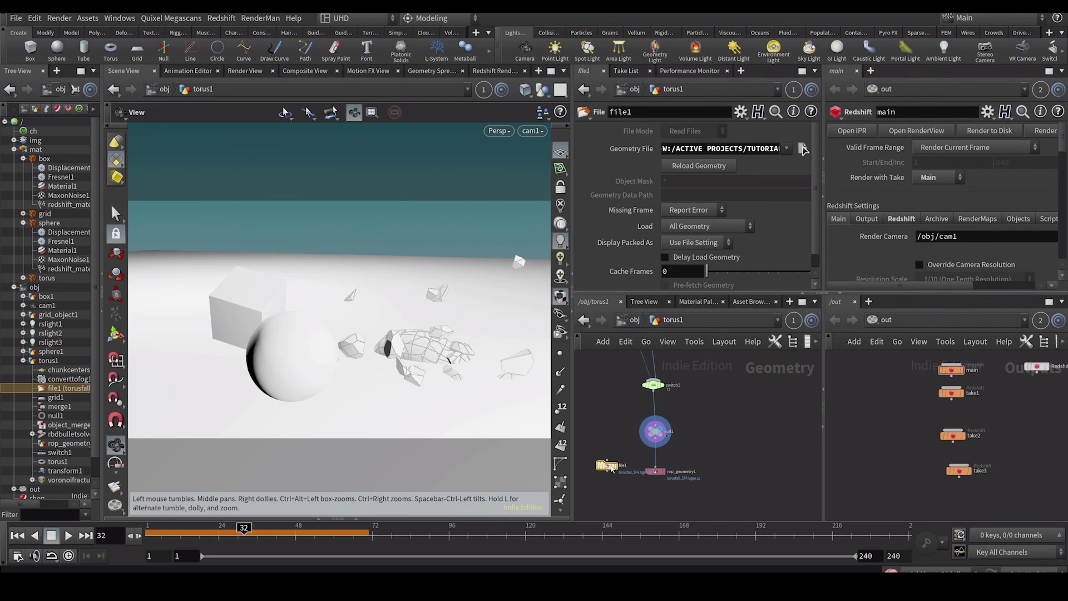
- Display file1's cached geometry, move the timeline to frame 28, and check the Force Total Count on chunkcenters
{"action": "left_click", "coordinate": [618, 454]}
{"action": "left_click_drag", "start_coordinate": [206, 537], "coordinate": [231, 540]}
{"action": "middle_click_drag", "start_coordinate": [702, 355], "coordinate": [738, 480]}
{"action": "left_click", "coordinate": [660, 395]}
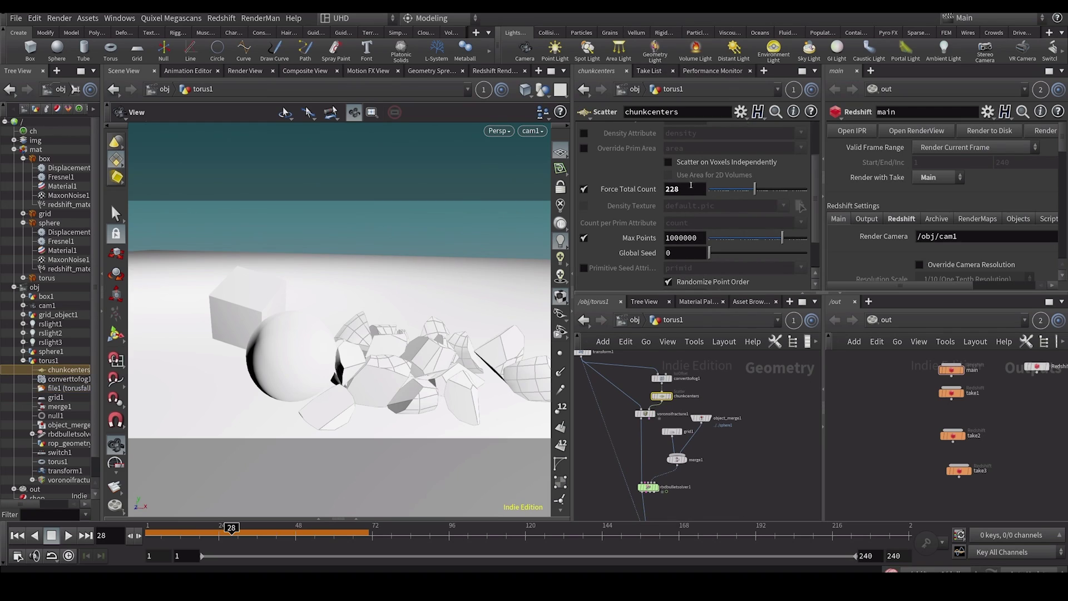
{"action": "middle_click_drag", "start_coordinate": [739, 453], "coordinate": [740, 367]}
- Set rop_geometry1 to render with the Main take and save the geometry sequence to disk
{"action": "left_click", "coordinate": [654, 477]}
{"action": "left_click", "coordinate": [674, 180]}
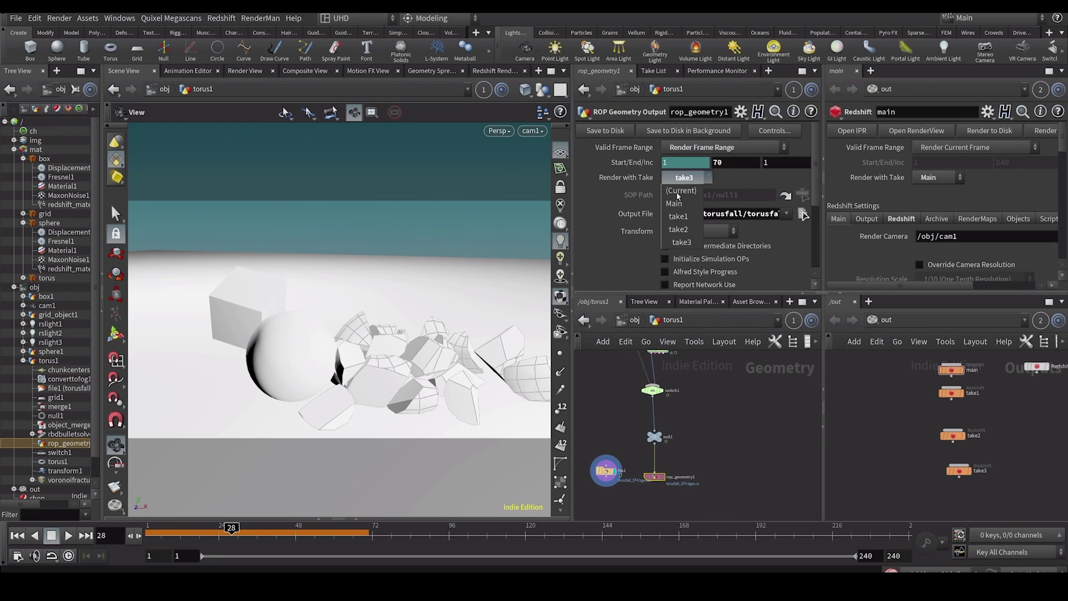
{"action": "left_click", "coordinate": [676, 203]}
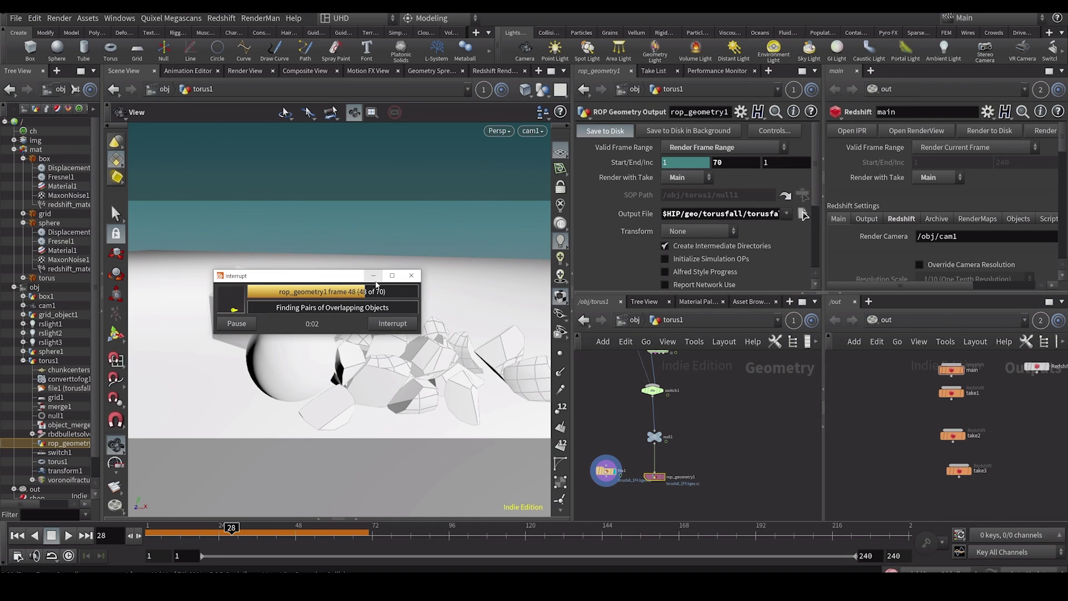
- Scrub the timeline to frame 26 to review the newly cached torus geometry
{"action": "mouse_move", "coordinate": [220, 535]}
{"action": "left_mouse_down"}
{"action": "mouse_move", "coordinate": [195, 535]}
{"action": "mouse_move", "coordinate": [224, 535]}
{"action": "left_mouse_up"}
{"action": "middle_click_drag", "start_coordinate": [707, 467], "coordinate": [740, 421]}
{"action": "scroll", "coordinate": [740, 402], "scroll_direction": "down", "scroll_amount": 2}
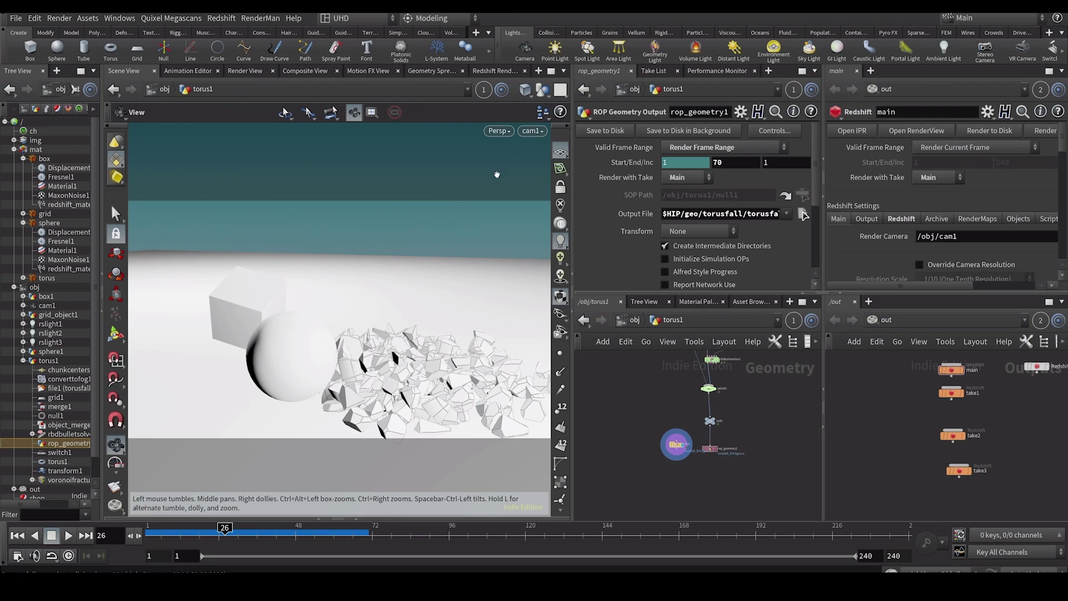
- Show the Redshift render view and examine switch1's inputs within the torus1 network
{"action": "left_click", "coordinate": [483, 72]}
{"action": "left_click", "coordinate": [708, 389]}
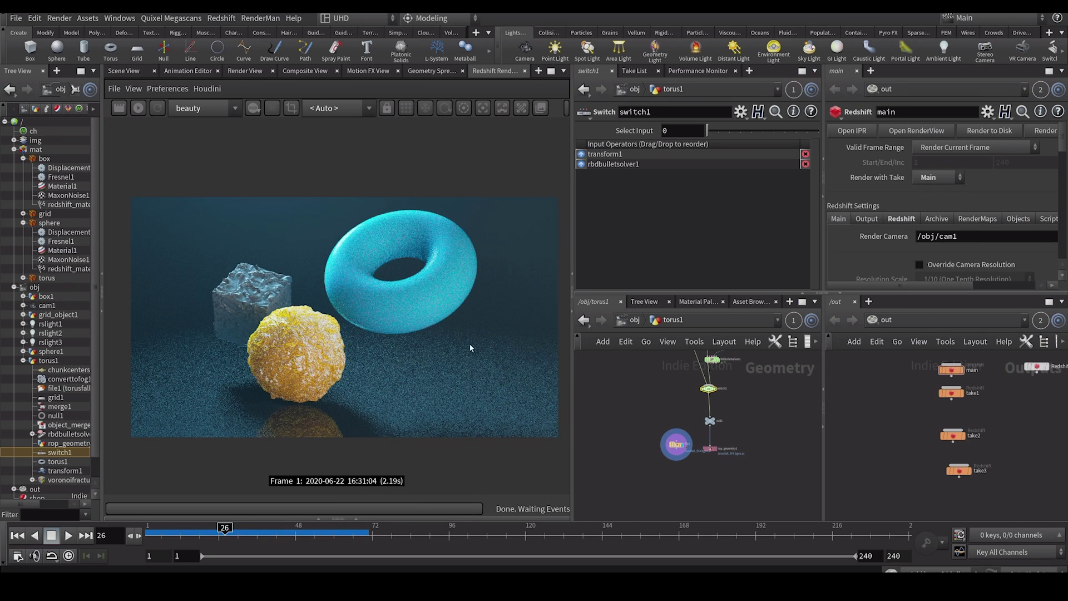
{"action": "scroll", "coordinate": [523, 401], "scroll_direction": "up", "scroll_amount": 1}
{"action": "middle_click_drag", "start_coordinate": [666, 407], "coordinate": [675, 491]}
{"action": "middle_click_drag", "start_coordinate": [639, 426], "coordinate": [601, 313]}
{"action": "mouse_move", "coordinate": [654, 421]}
{"action": "middle_mouse_down"}
{"action": "mouse_move", "coordinate": [603, 467]}
{"action": "mouse_move", "coordinate": [693, 432]}
{"action": "mouse_move", "coordinate": [661, 431]}
{"action": "middle_mouse_up"}
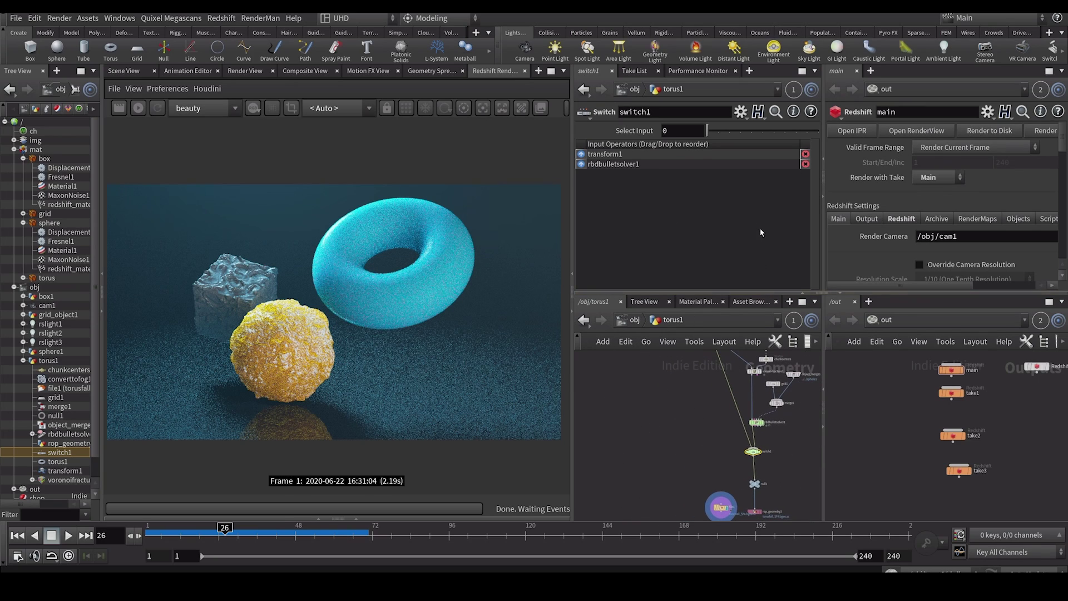
{"action": "middle_click_drag", "start_coordinate": [723, 446], "coordinate": [722, 447]}
{"action": "middle_click_drag", "start_coordinate": [669, 456], "coordinate": [630, 458]}
- Return to the object-level network and review the scene's objects
{"action": "left_click", "coordinate": [634, 319]}
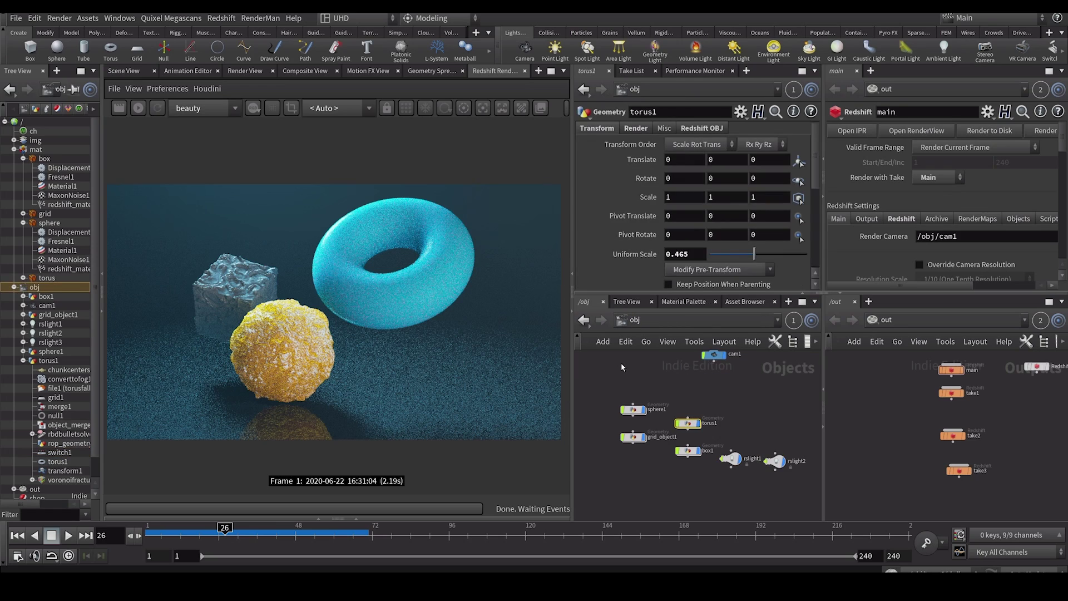
{"action": "left_click", "coordinate": [669, 369]}
{"action": "mouse_move", "coordinate": [624, 409]}
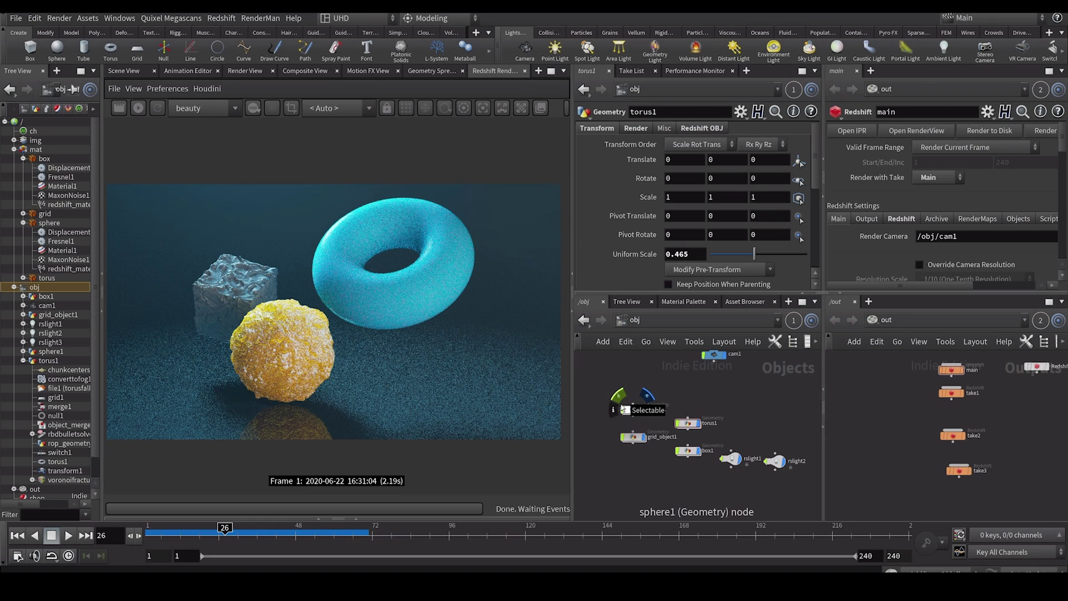